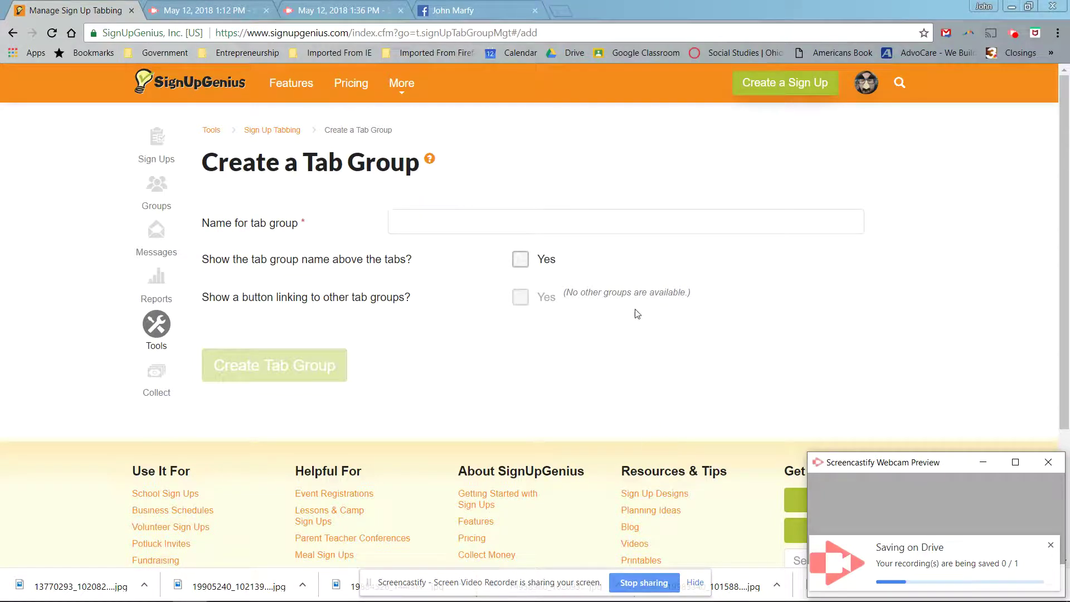
# Step: Create the '2018 Summer Institute Workshifts' tab group with its name shown above the tabs
pyautogui.click(637, 312)
pyautogui.click(432, 221)
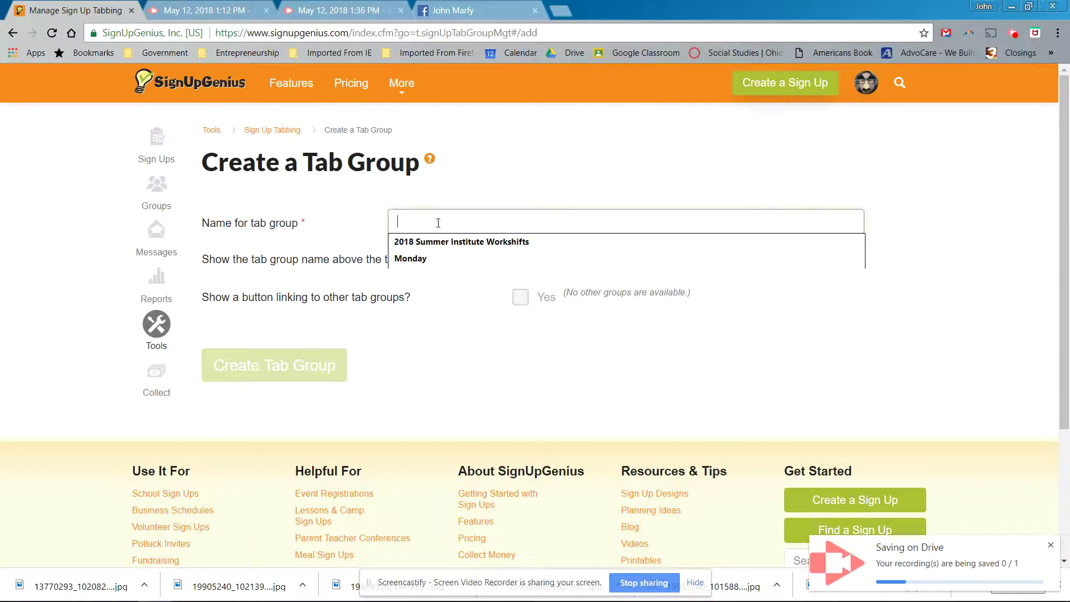
pyautogui.click(444, 245)
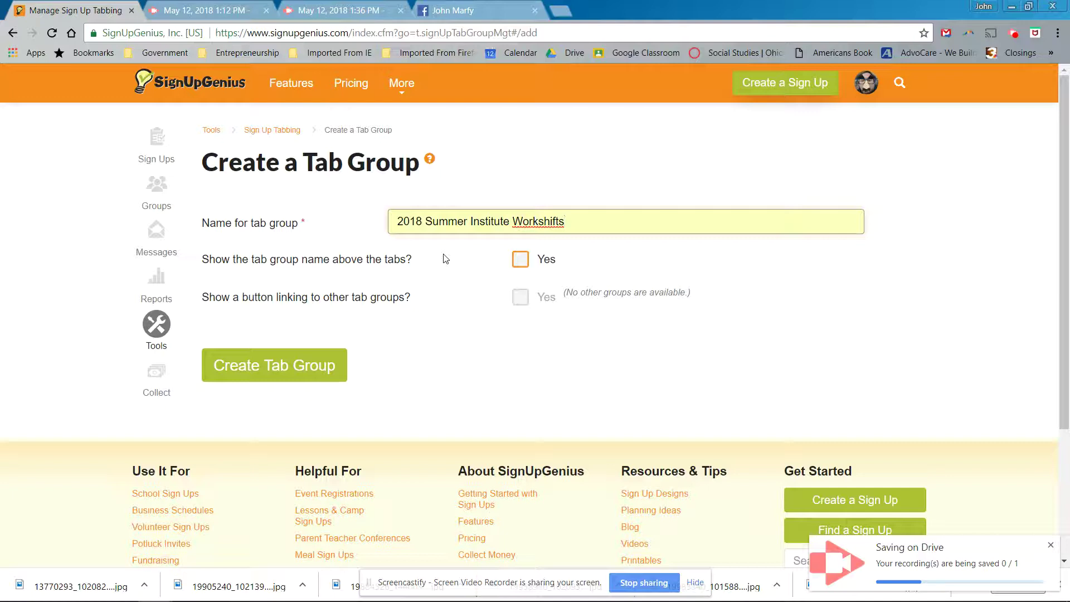
pyautogui.click(521, 265)
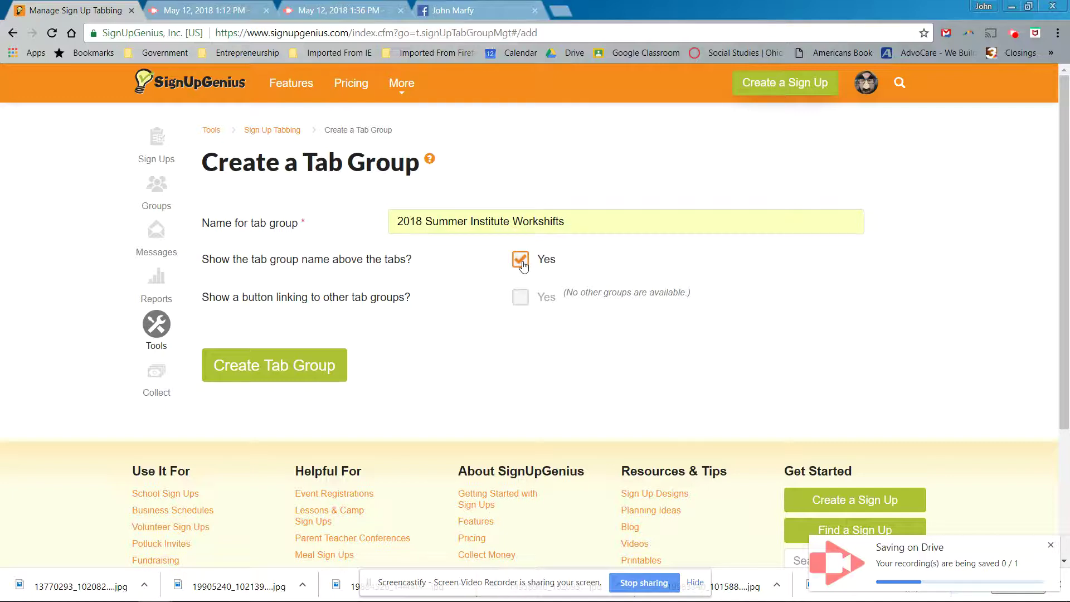
pyautogui.click(295, 374)
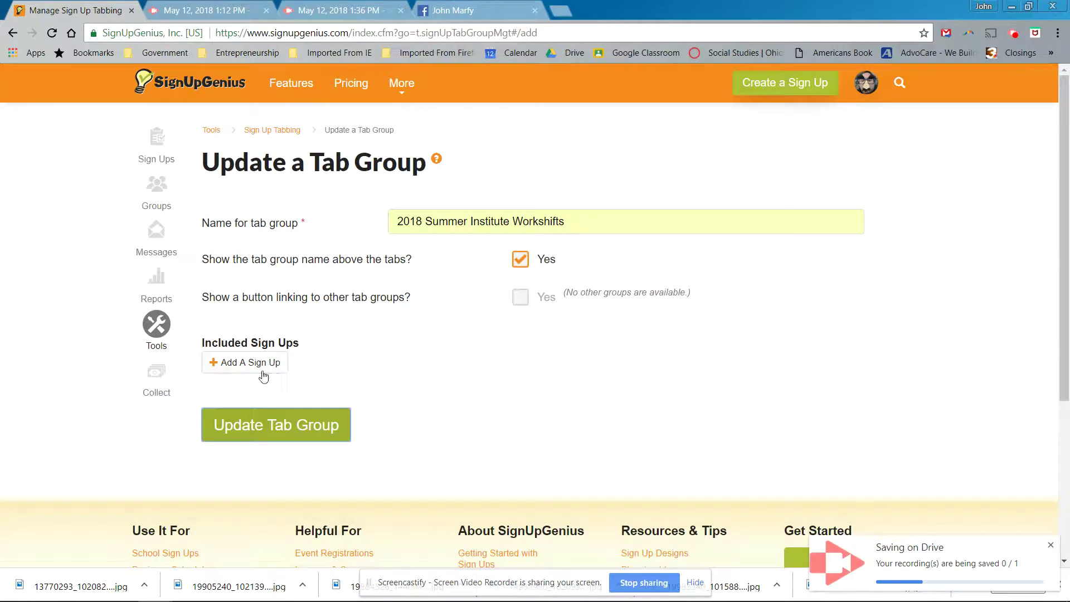
# Step: Add the Sunday Workshifts and Monday Workshifts sign-ups as tabs in the group
pyautogui.click(249, 362)
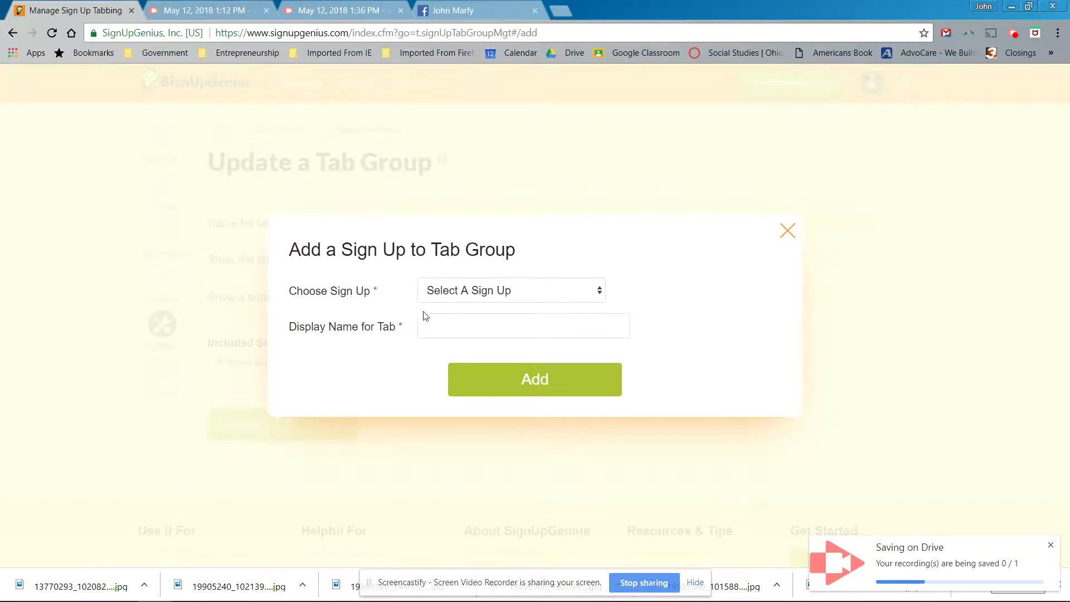
pyautogui.click(462, 291)
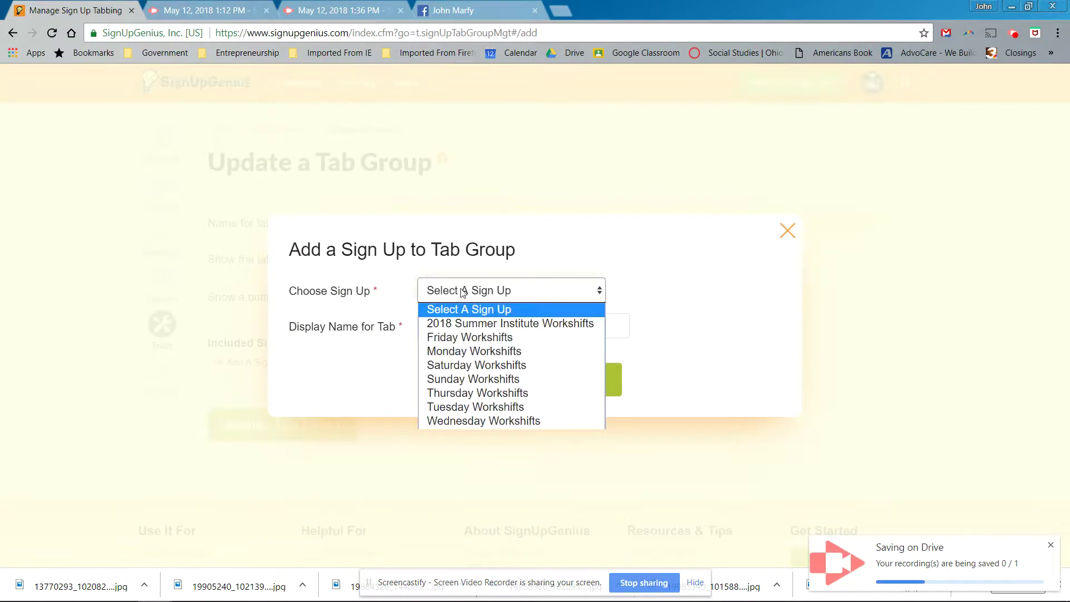
pyautogui.click(468, 379)
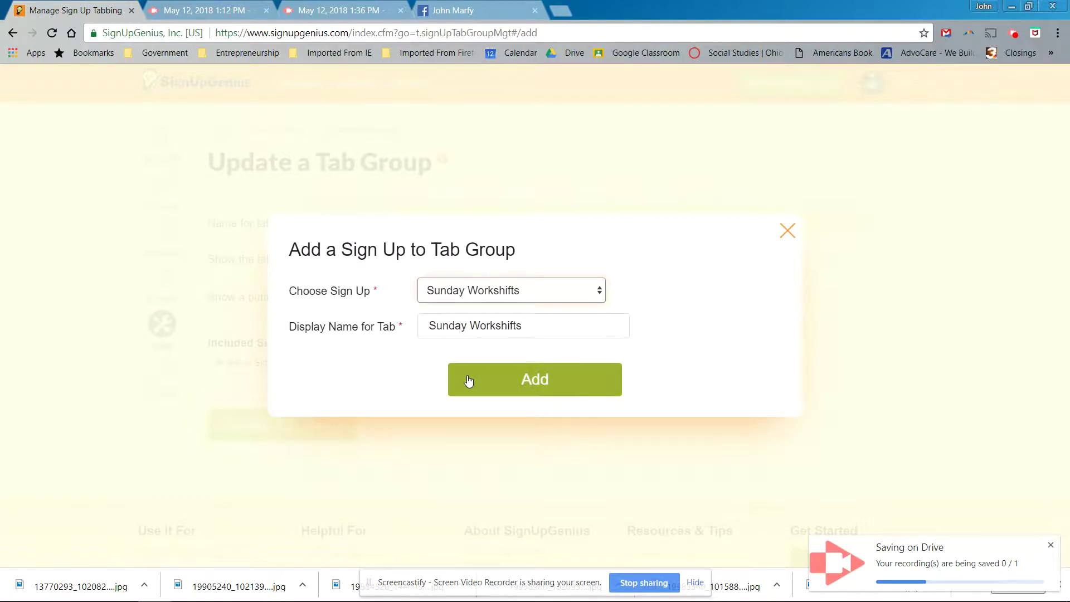
pyautogui.click(468, 379)
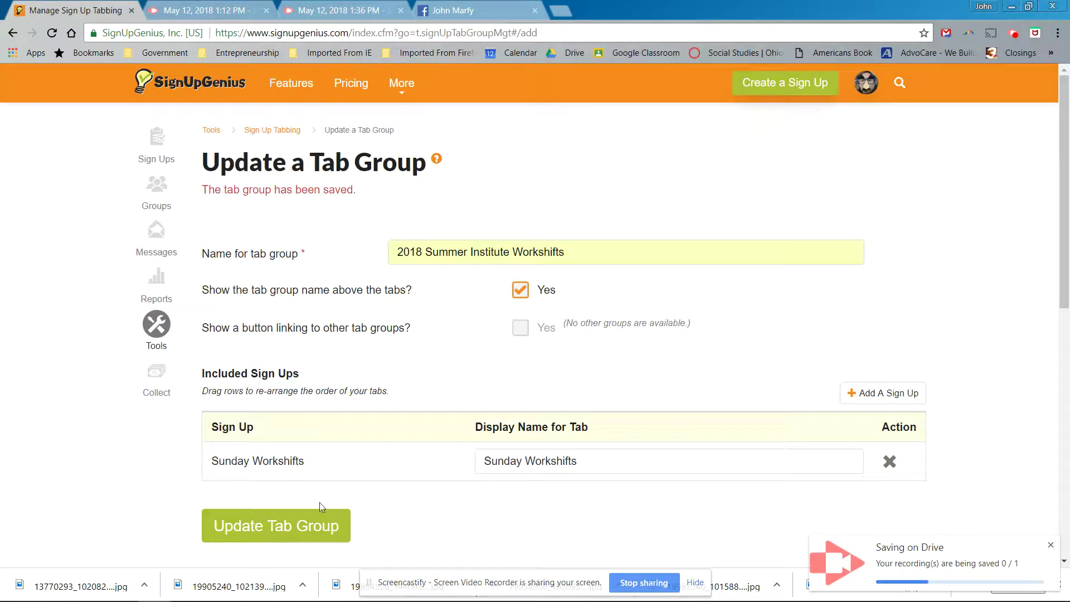
pyautogui.scroll(-3, 313, 475)
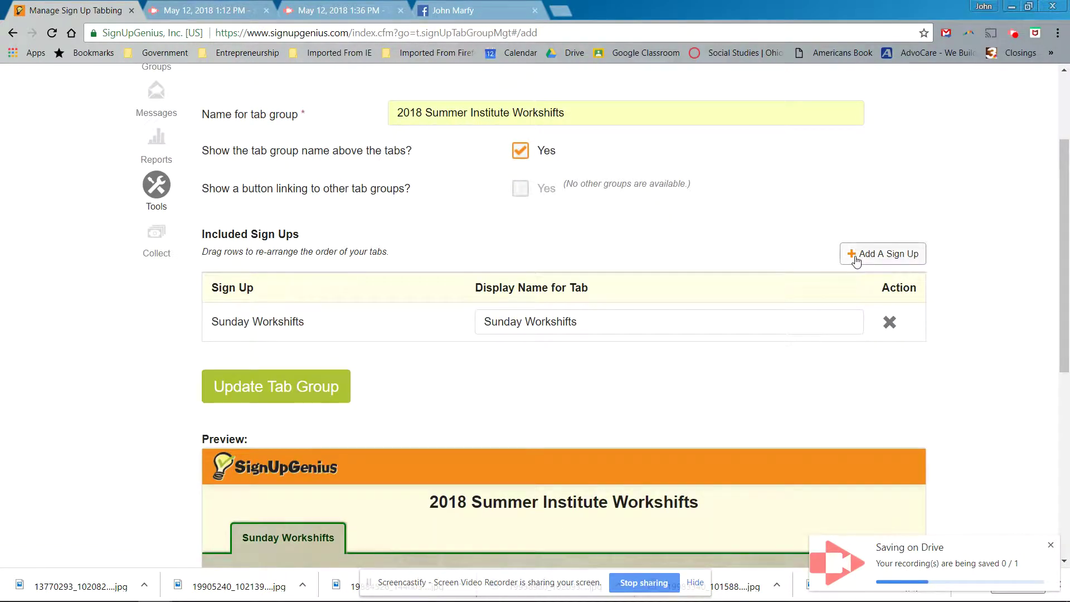
pyautogui.click(858, 260)
pyautogui.click(555, 294)
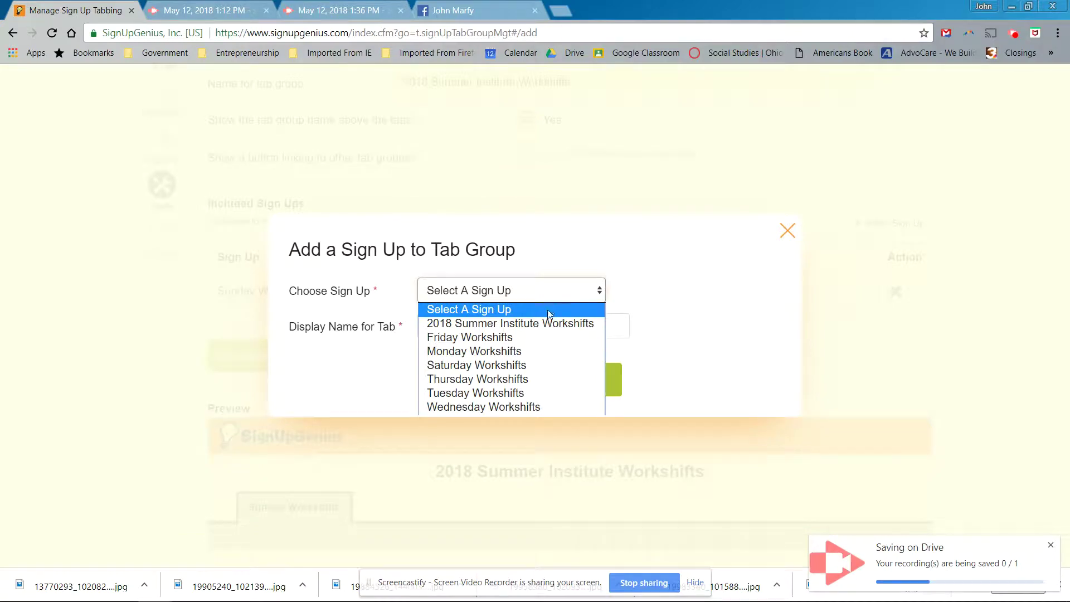
pyautogui.click(535, 351)
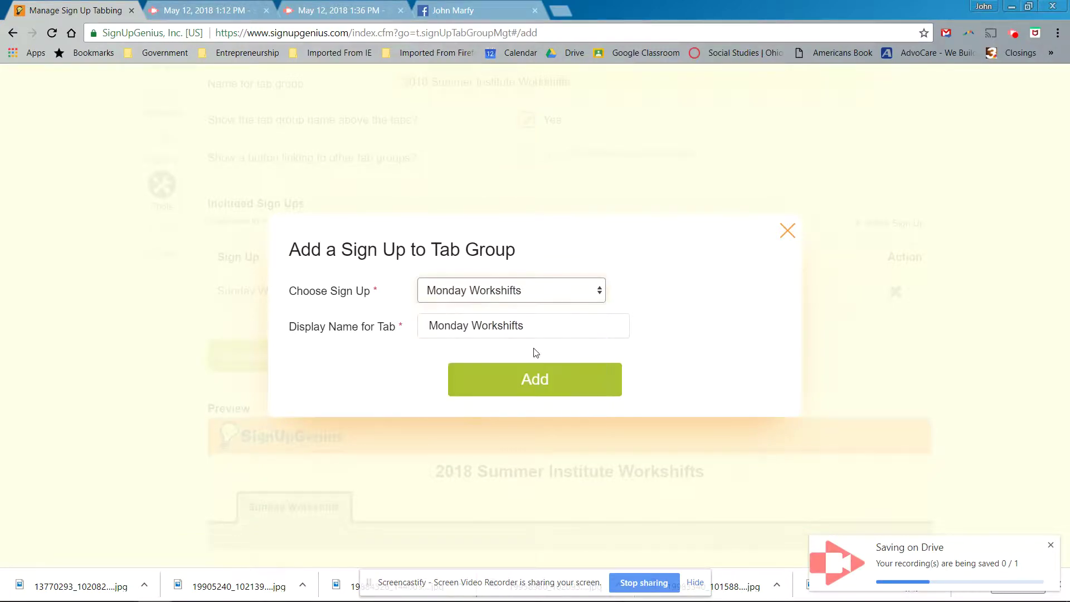
pyautogui.click(538, 378)
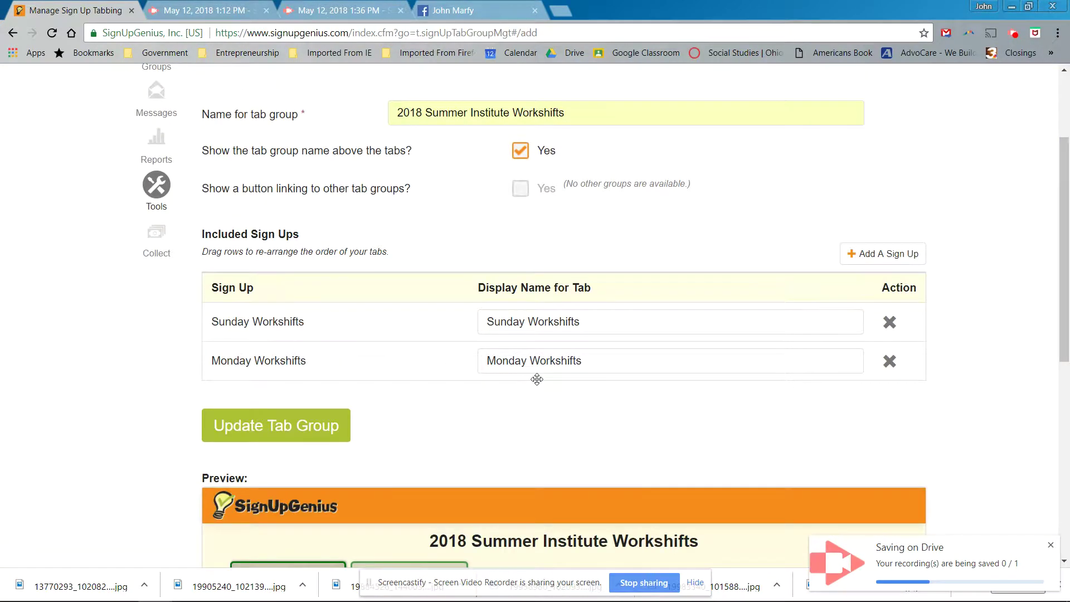
# Step: Add the Tuesday Workshifts and Wednesday Workshifts sign-ups as tabs in the group
pyautogui.click(869, 253)
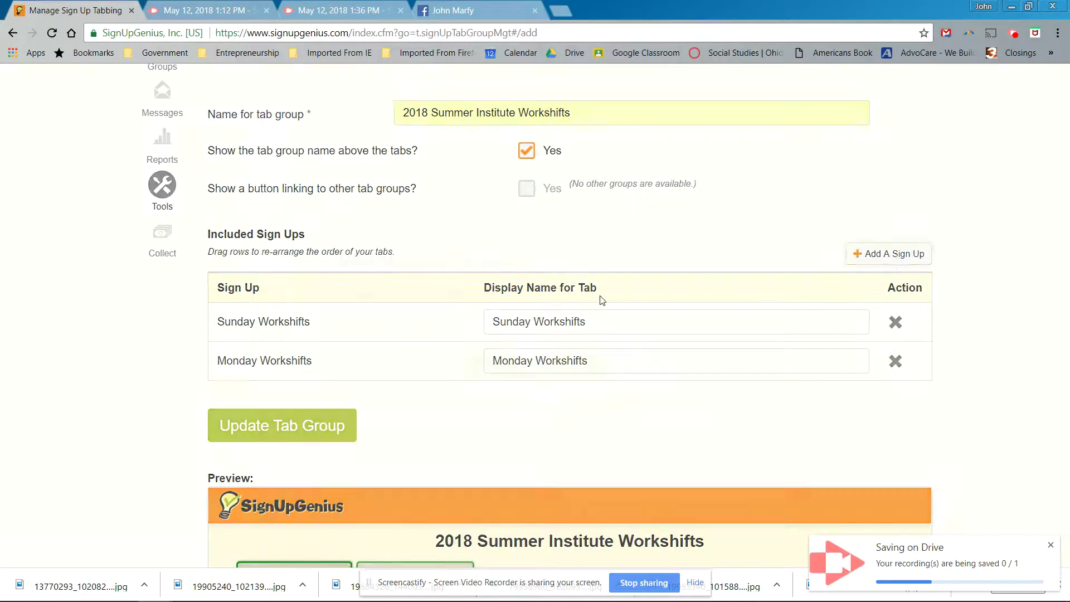
pyautogui.click(537, 294)
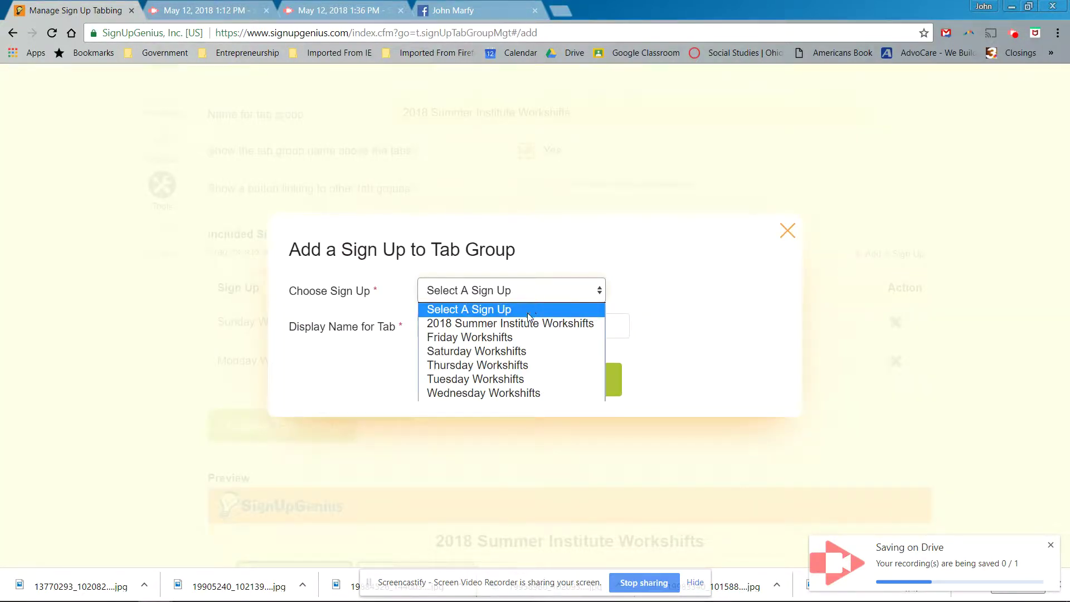
pyautogui.click(524, 379)
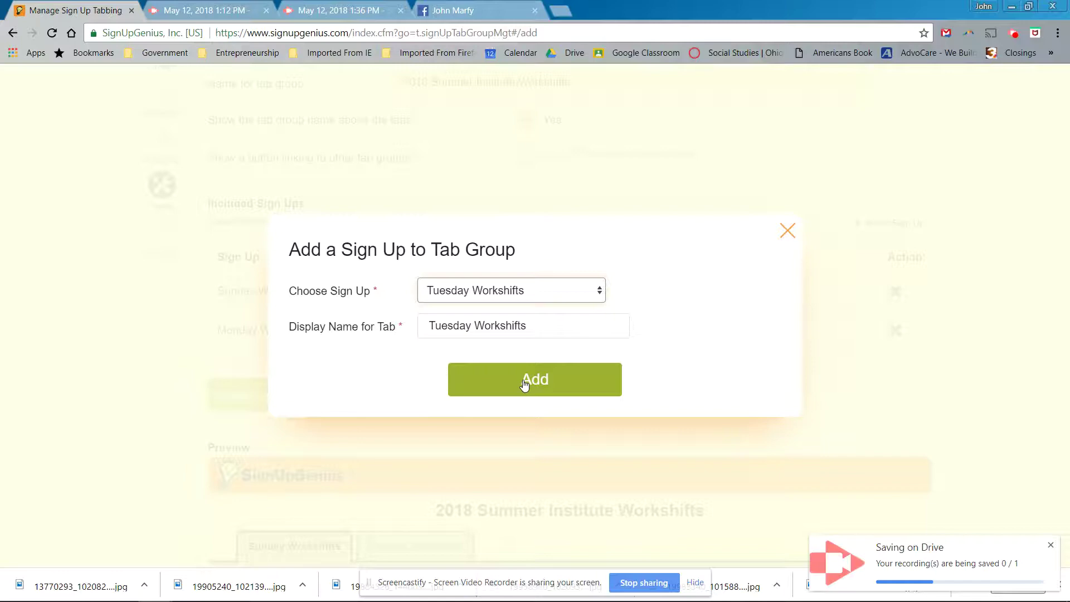
pyautogui.click(525, 384)
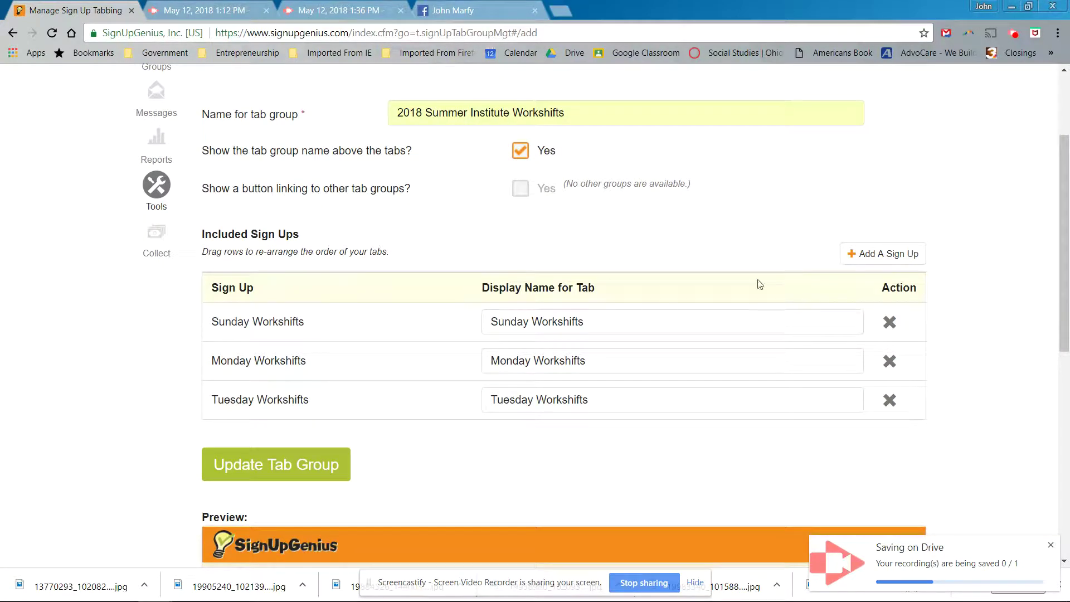
pyautogui.moveTo(396, 385)
pyautogui.mouseDown()
pyautogui.moveTo(396, 360)
pyautogui.moveTo(411, 395)
pyautogui.mouseUp()
pyautogui.click(854, 256)
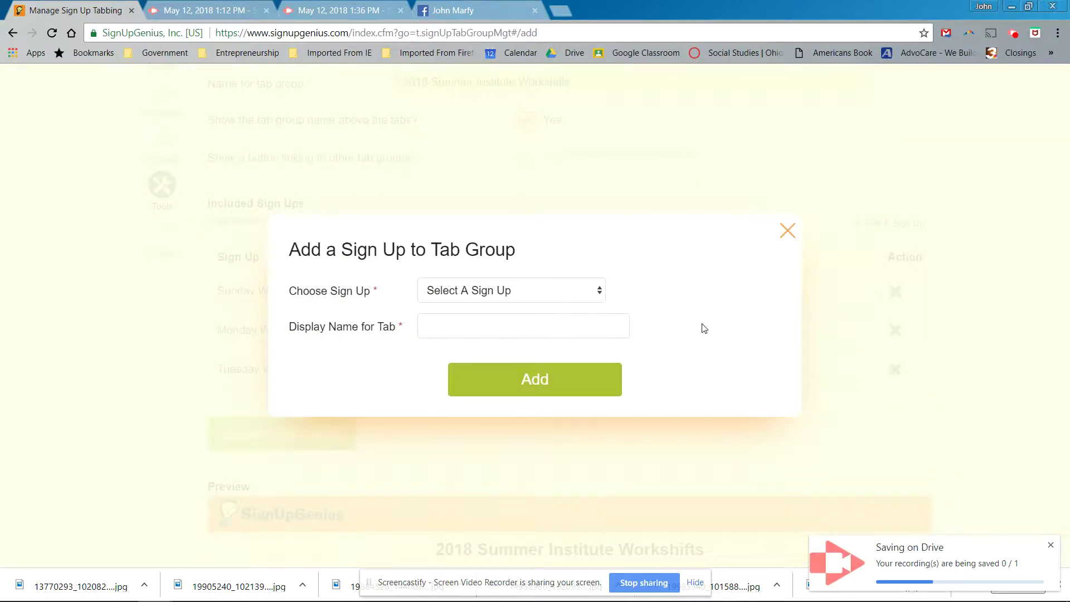
pyautogui.click(550, 289)
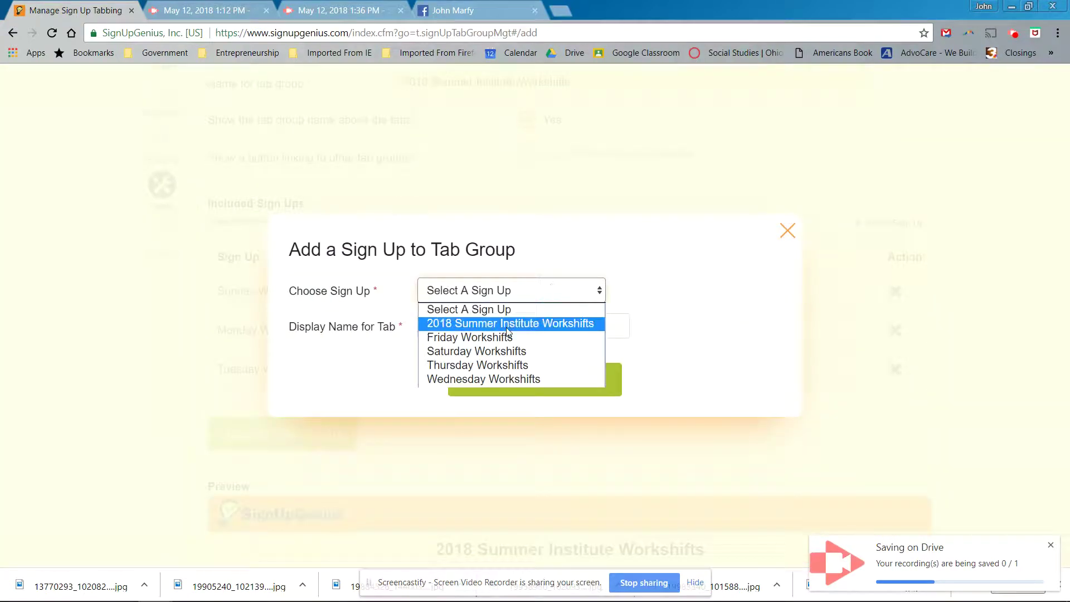
pyautogui.click(501, 379)
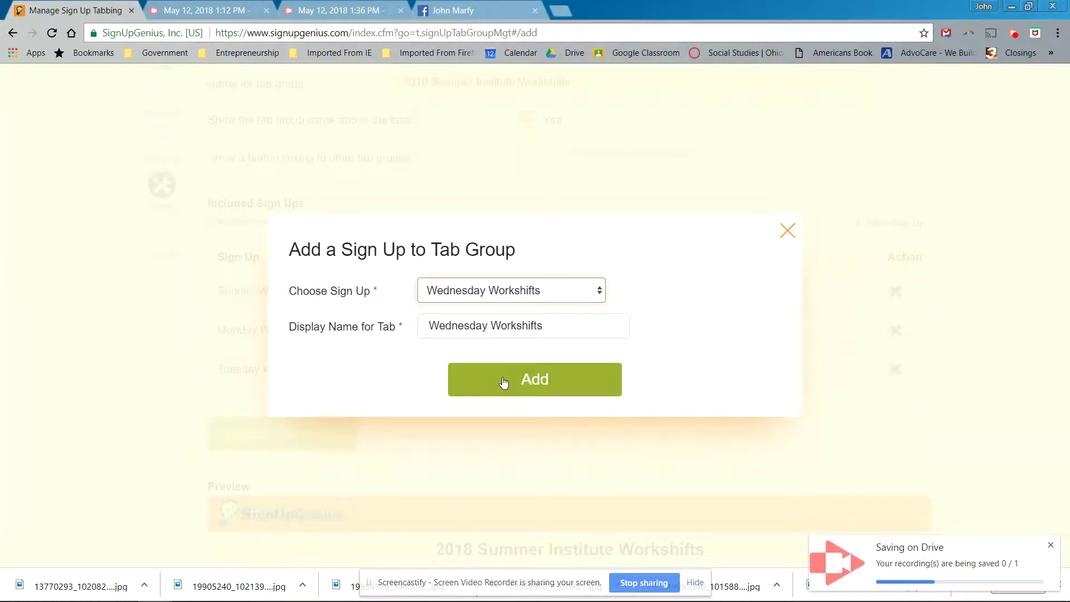
pyautogui.click(504, 383)
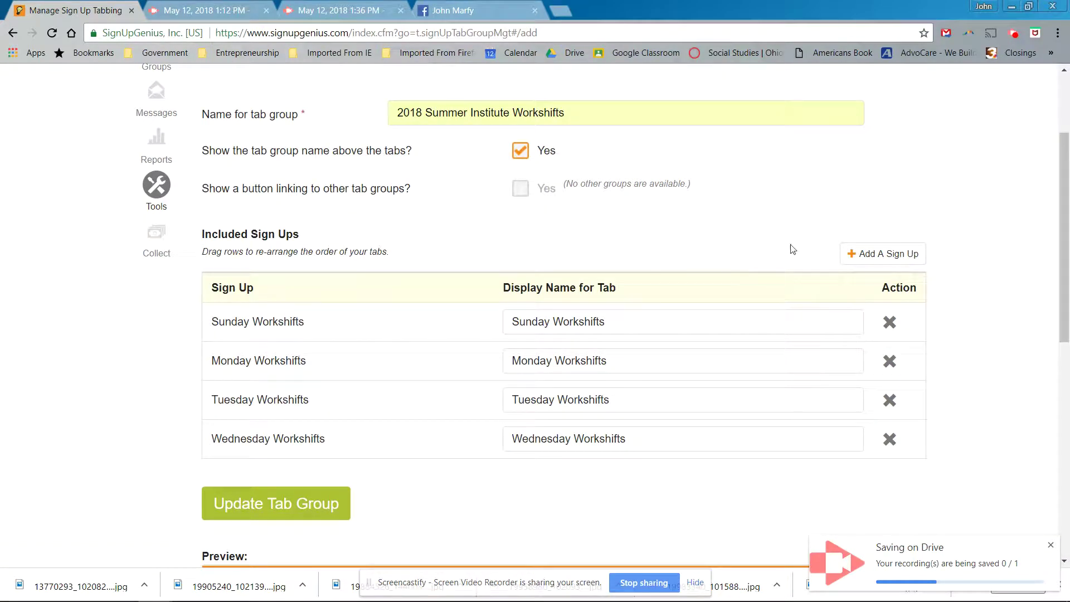
# Step: Add the Thursday Workshifts and Friday Workshifts sign-ups as tabs in the group
pyautogui.click(854, 255)
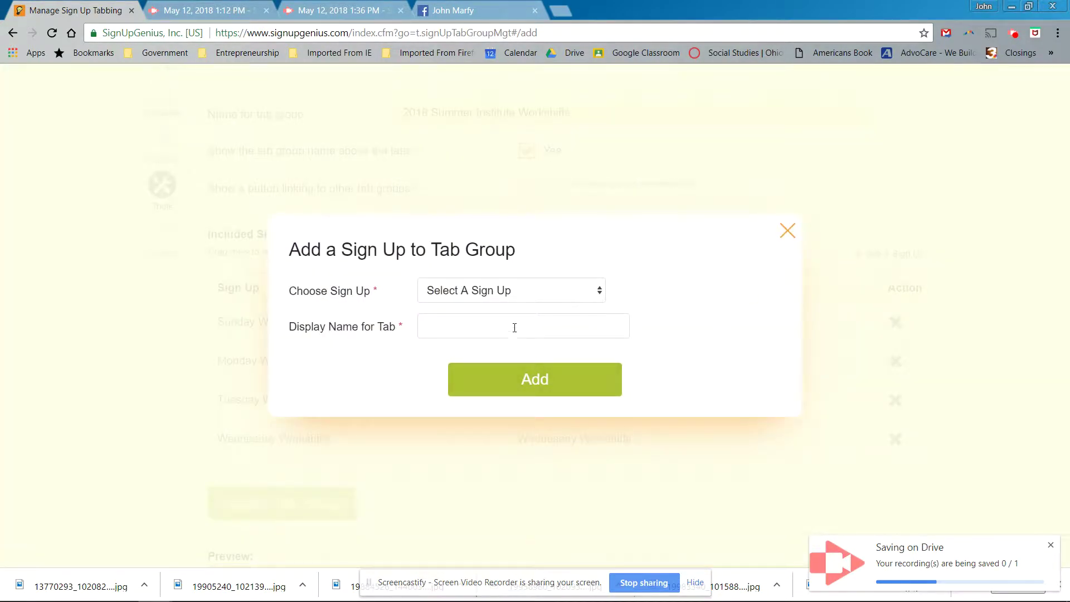
pyautogui.click(510, 299)
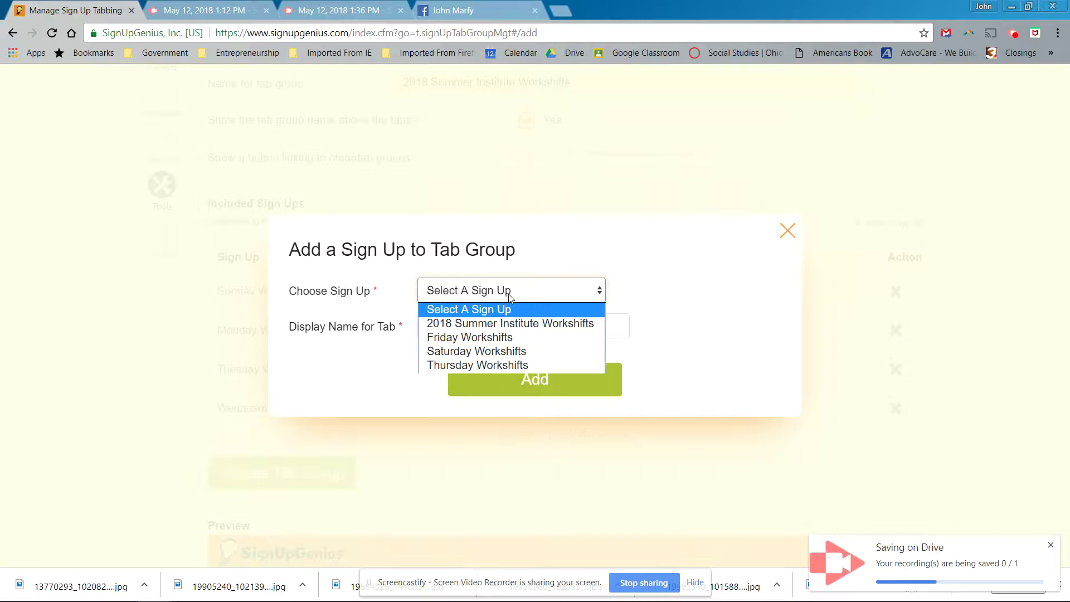
pyautogui.click(503, 366)
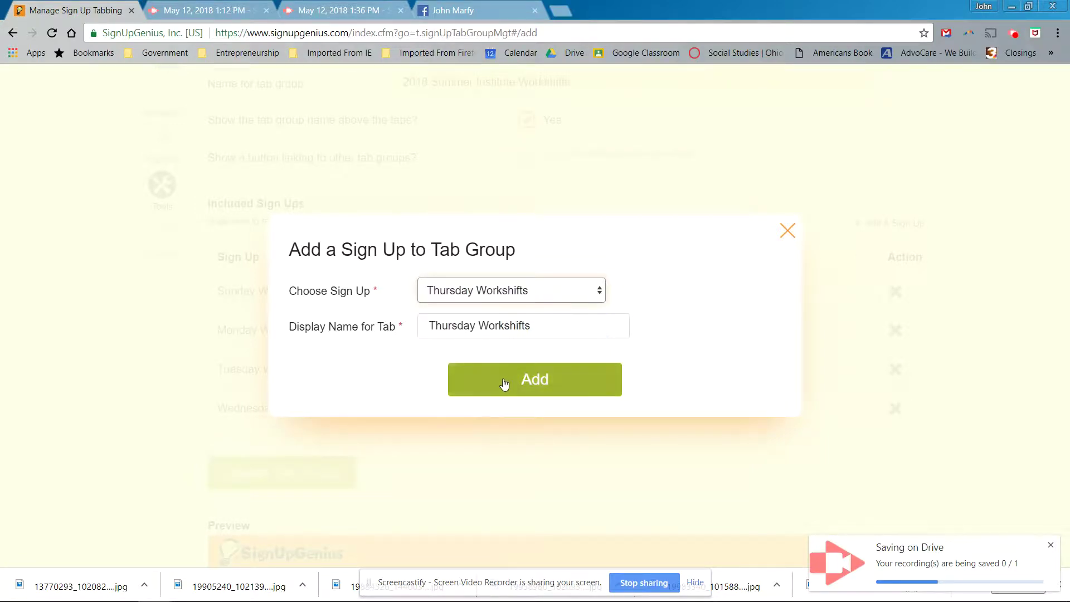
pyautogui.click(505, 385)
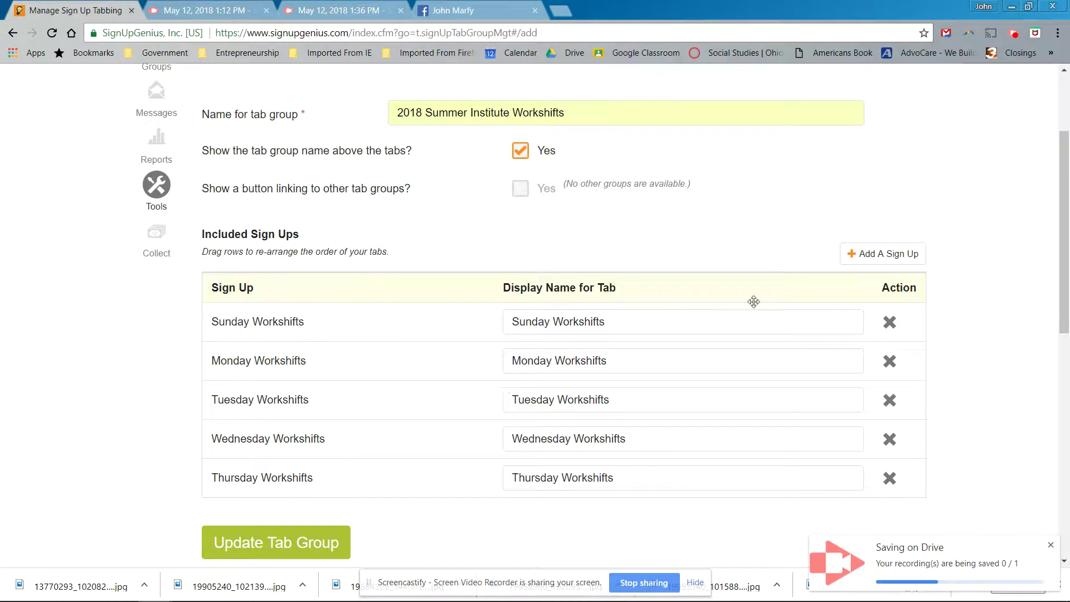
pyautogui.click(849, 255)
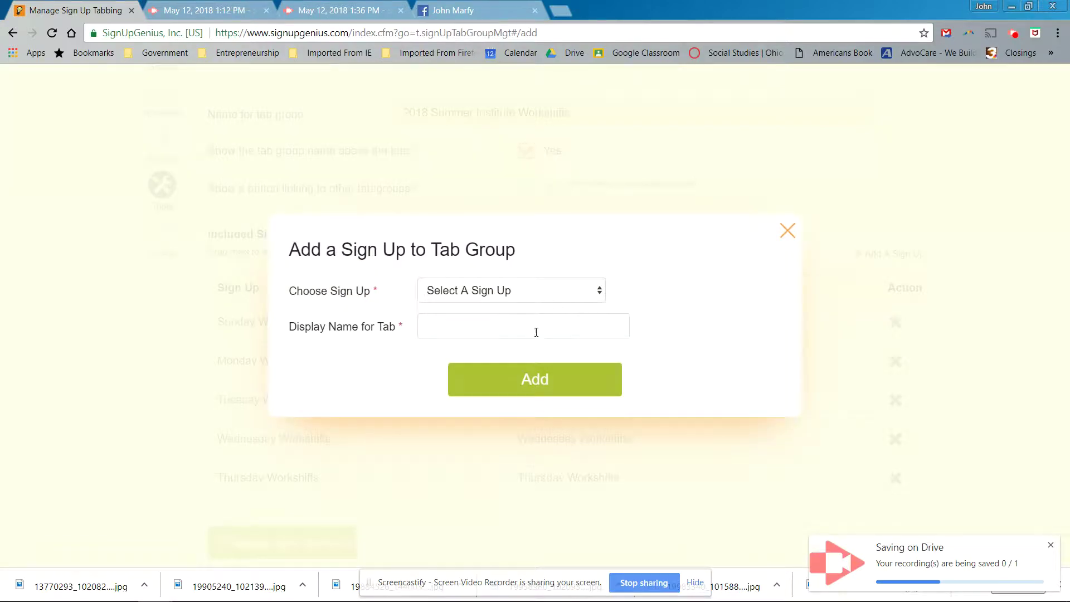
pyautogui.click(527, 295)
pyautogui.click(522, 337)
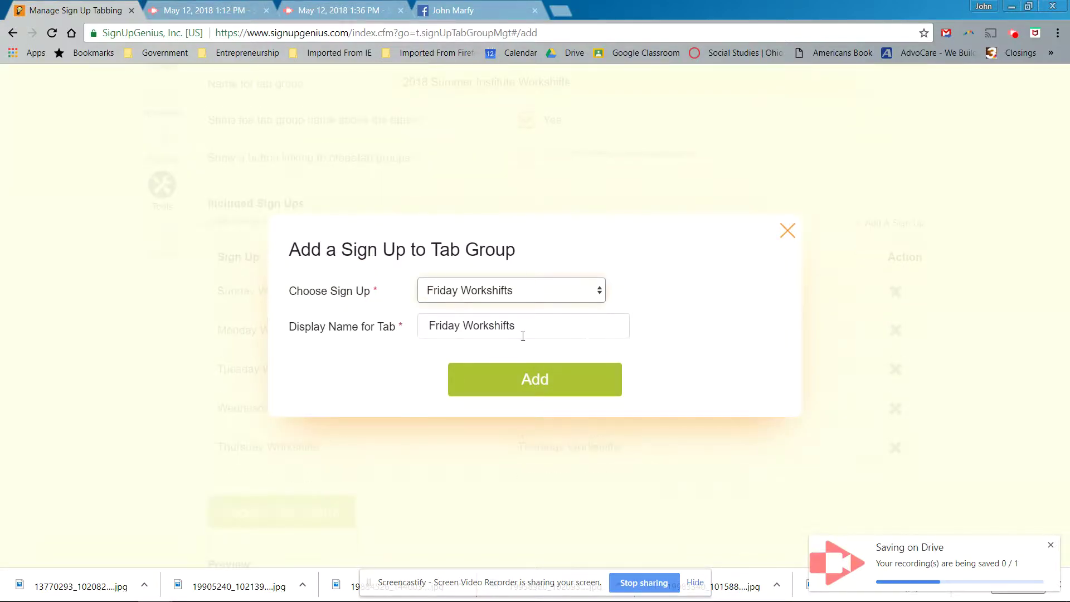
pyautogui.click(524, 379)
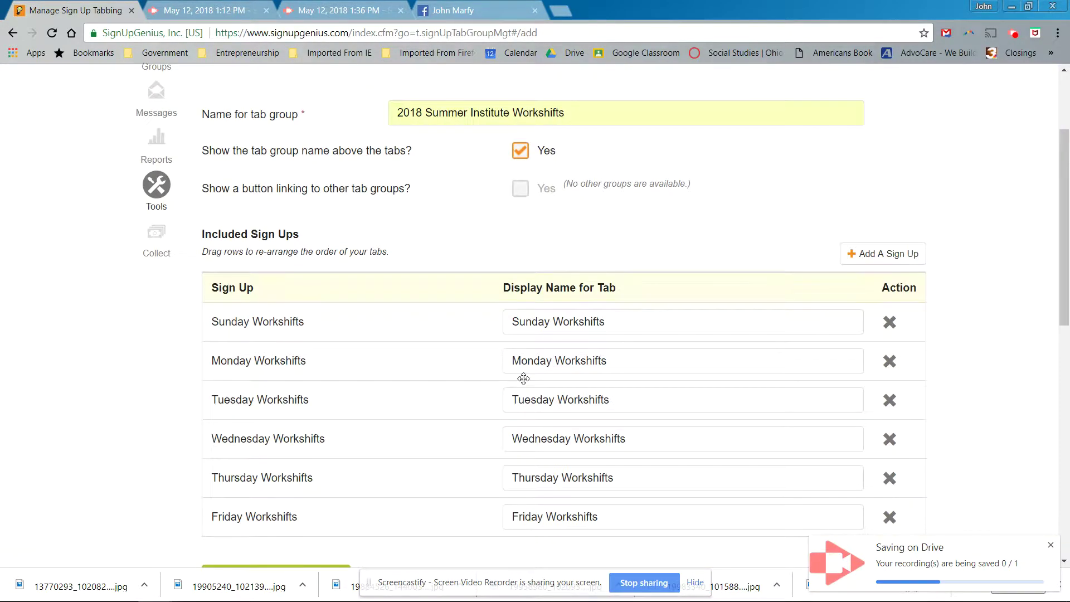
# Step: Add the Saturday Workshifts sign-up as the final tab in the group
pyautogui.click(852, 255)
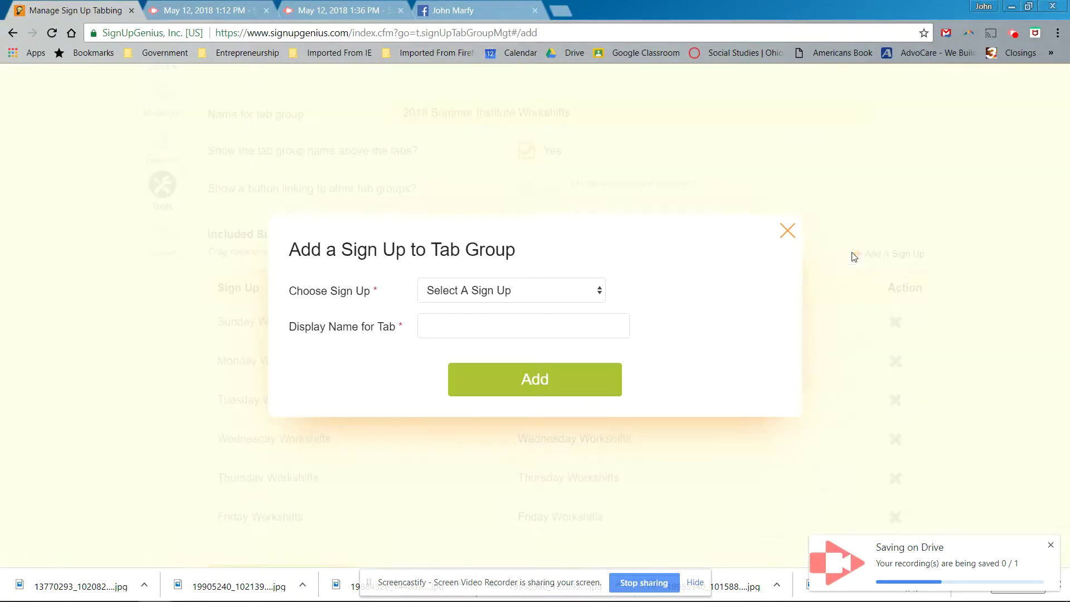
pyautogui.click(455, 295)
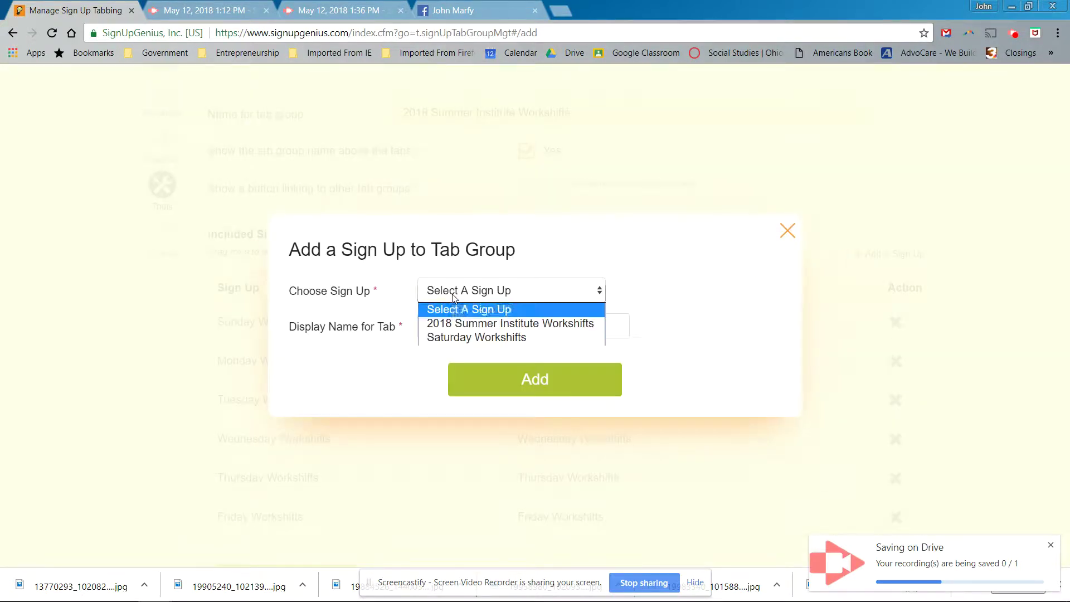
pyautogui.click(460, 337)
pyautogui.click(483, 385)
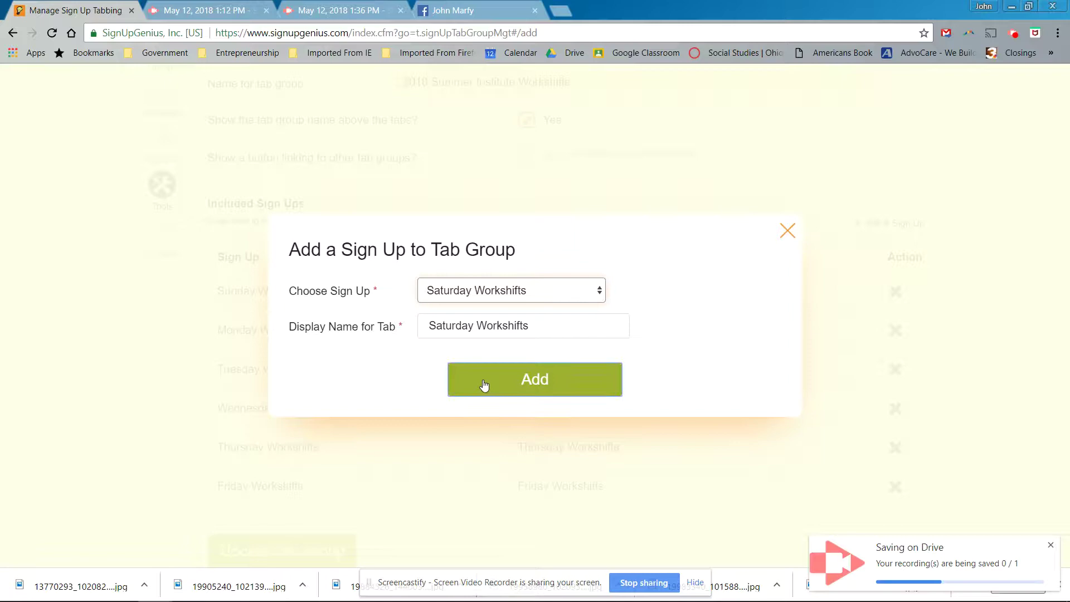
pyautogui.scroll(-1, 366, 368)
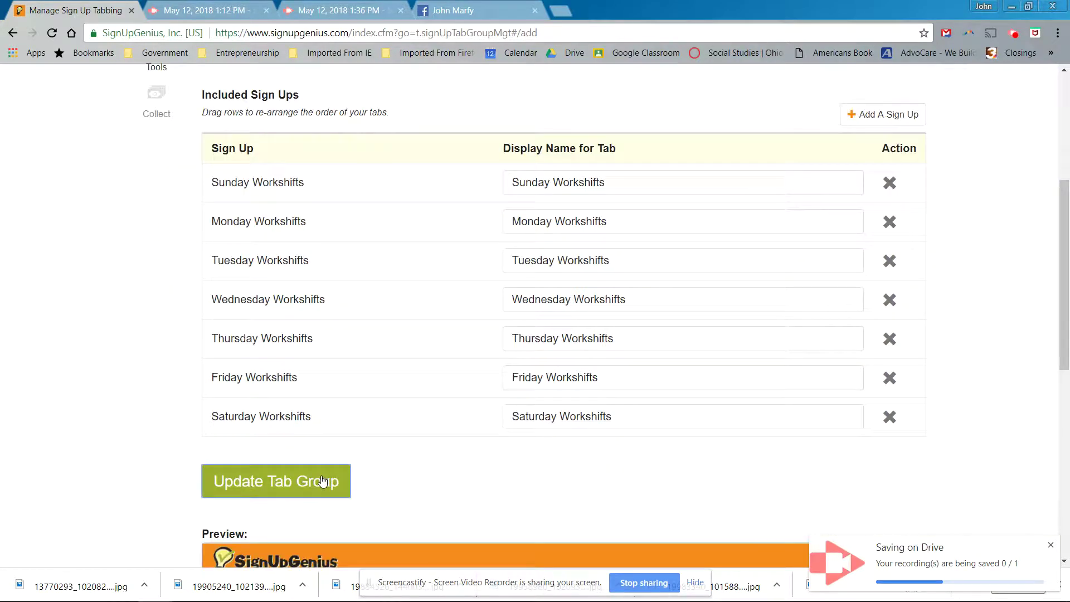
# Step: Save the tab group with Update Tab Group
pyautogui.scroll(-1, 322, 480)
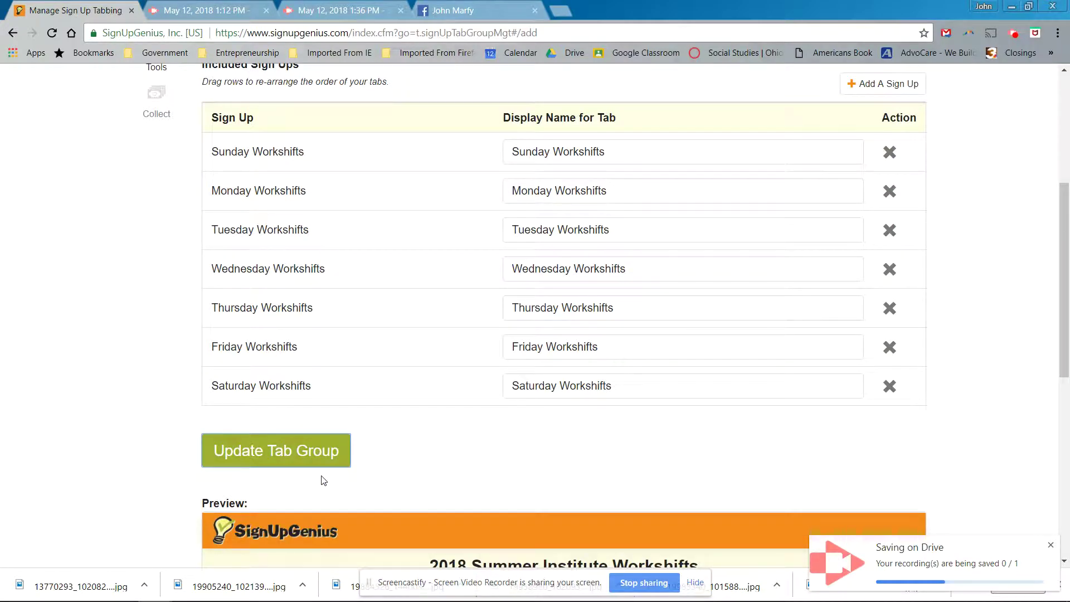
pyautogui.click(311, 450)
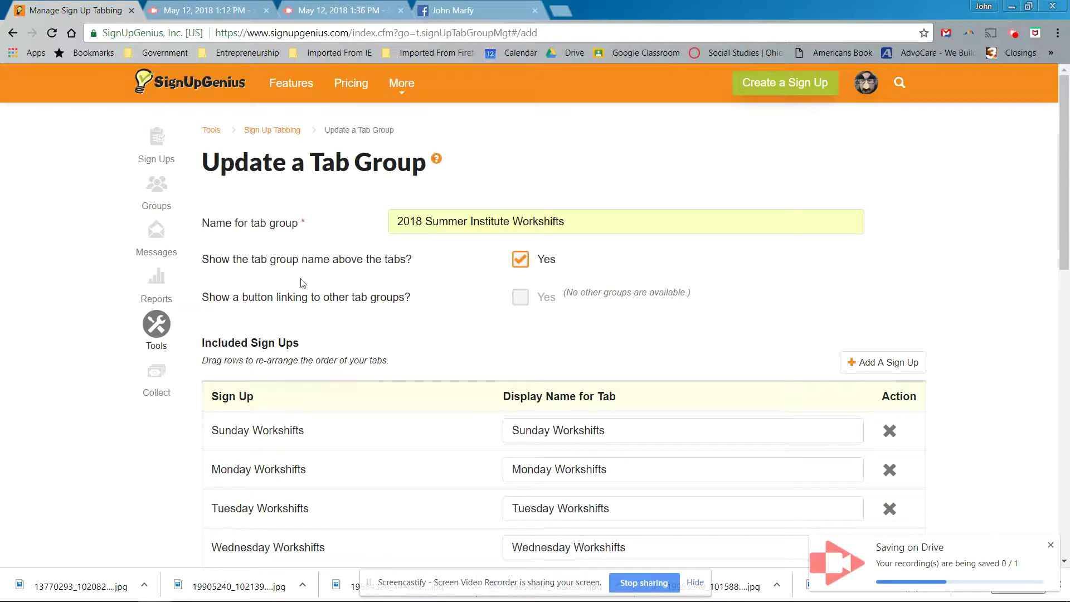
pyautogui.scroll(-6, 300, 278)
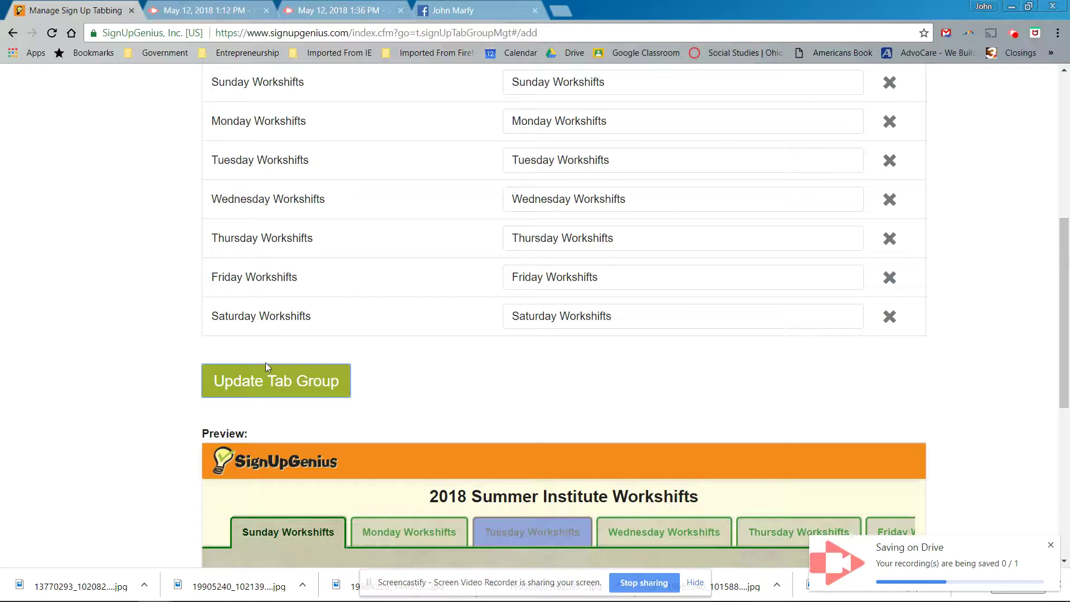
# Step: Check that the preview's tabs run in order from Sunday Workshifts through Saturday Workshifts
pyautogui.scroll(-4, 266, 365)
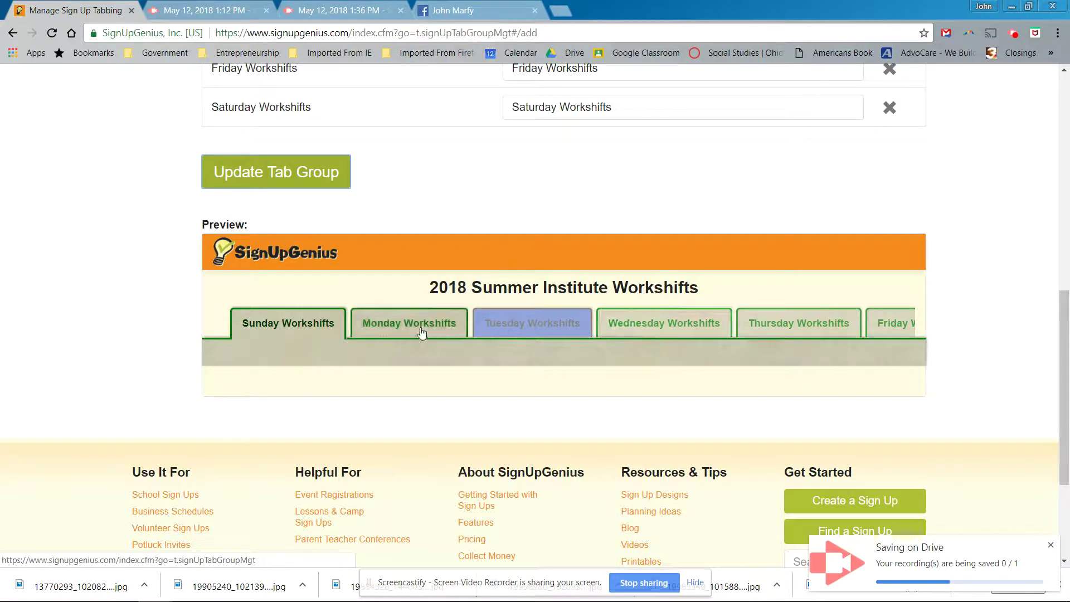
pyautogui.scroll(-3, 421, 332)
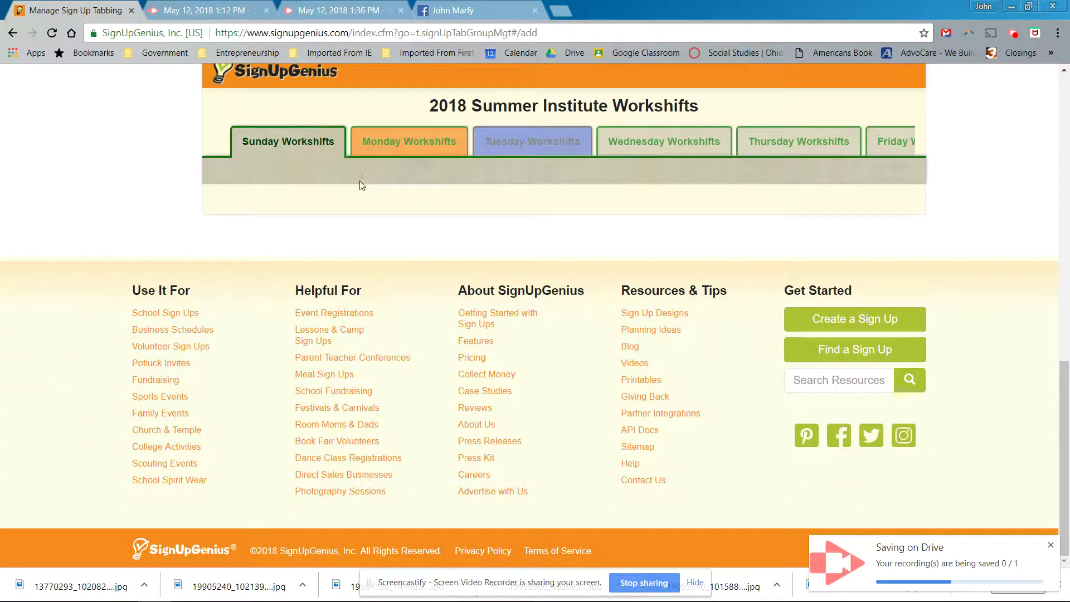
pyautogui.scroll(5, 361, 184)
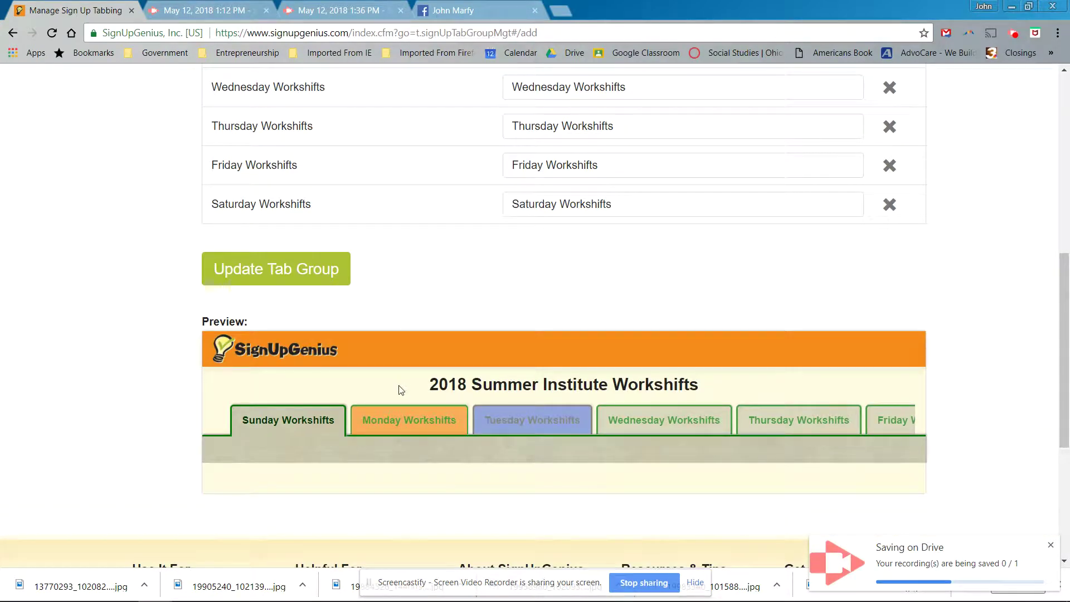
pyautogui.scroll(-2, 401, 390)
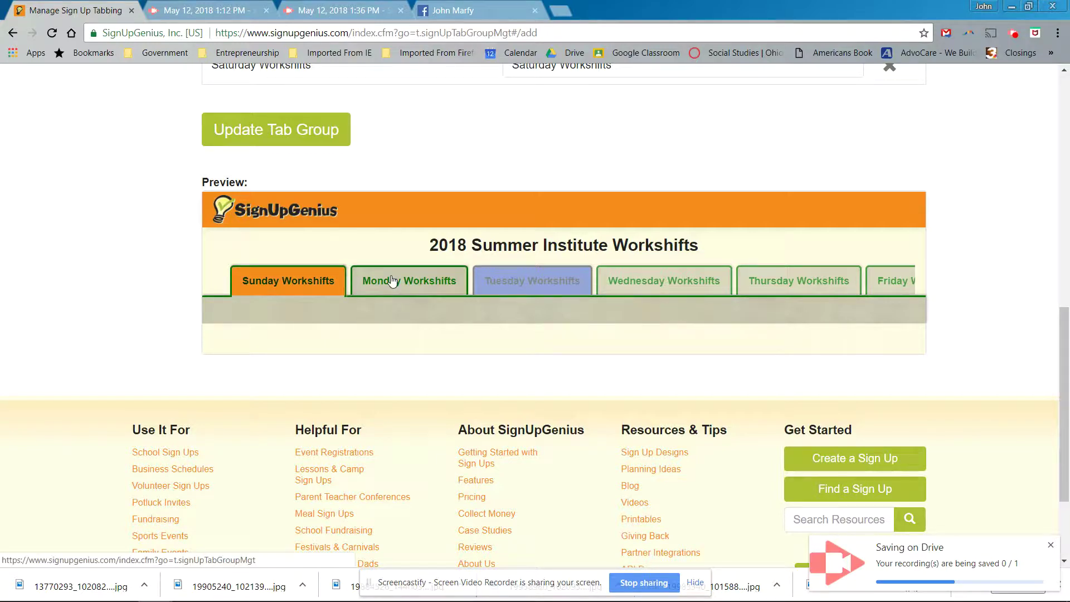
pyautogui.scroll(9, 395, 280)
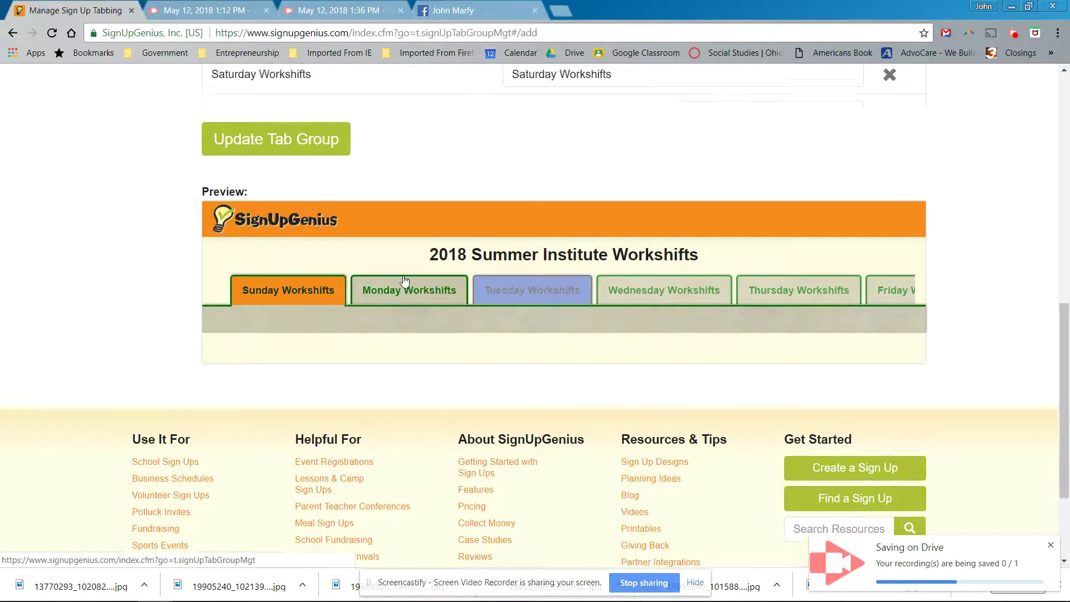
pyautogui.scroll(-1, 403, 275)
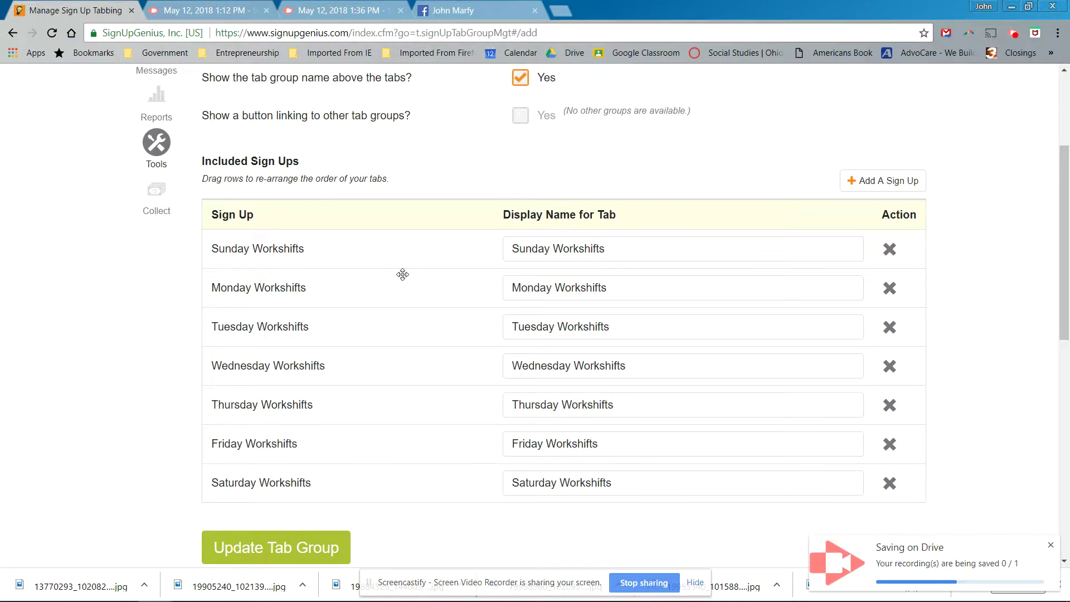
pyautogui.scroll(3, 402, 274)
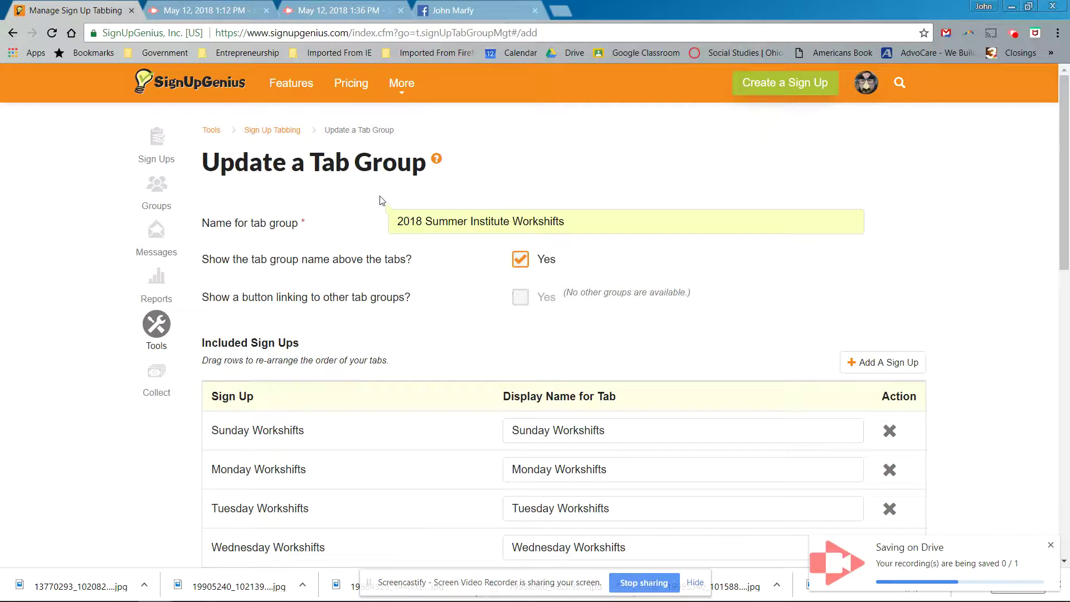
# Step: Open the Friday Workshifts sign-up from the Sign Ups I've Created list
pyautogui.click(165, 141)
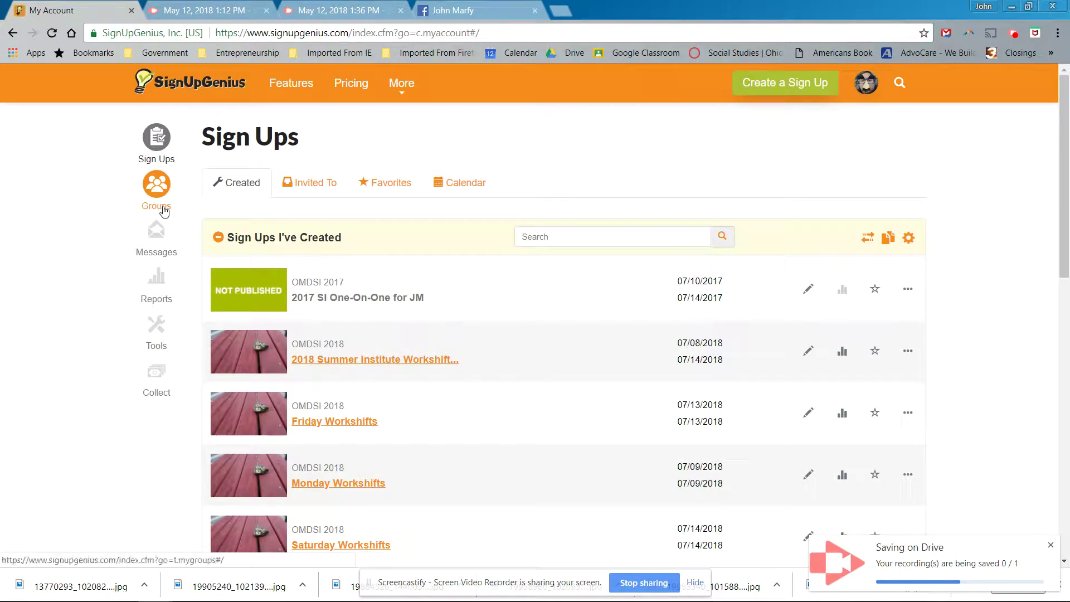
pyautogui.scroll(-7, 163, 210)
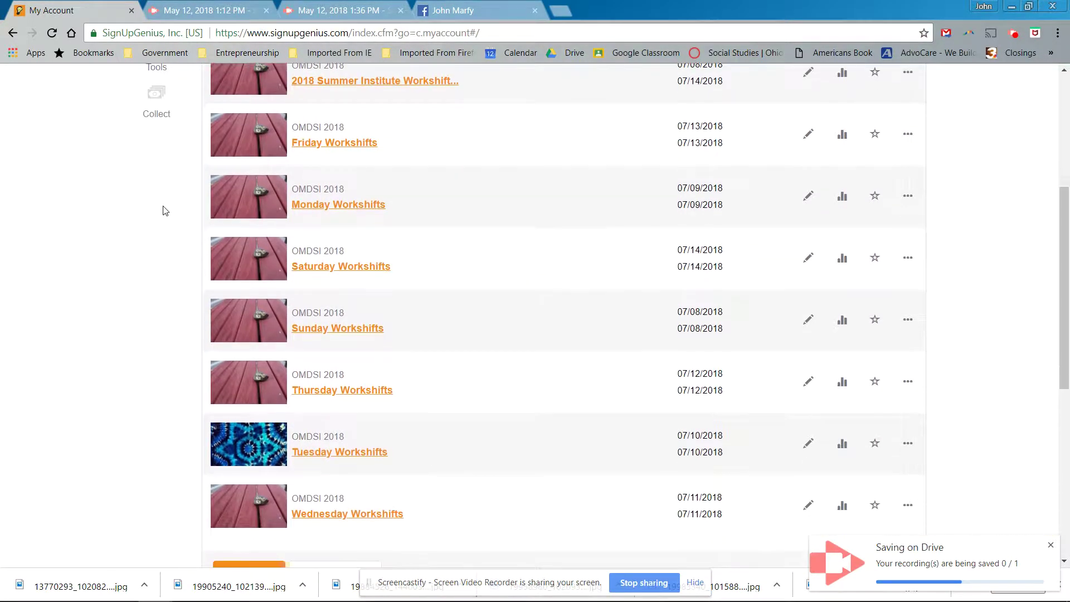
pyautogui.scroll(5, 163, 211)
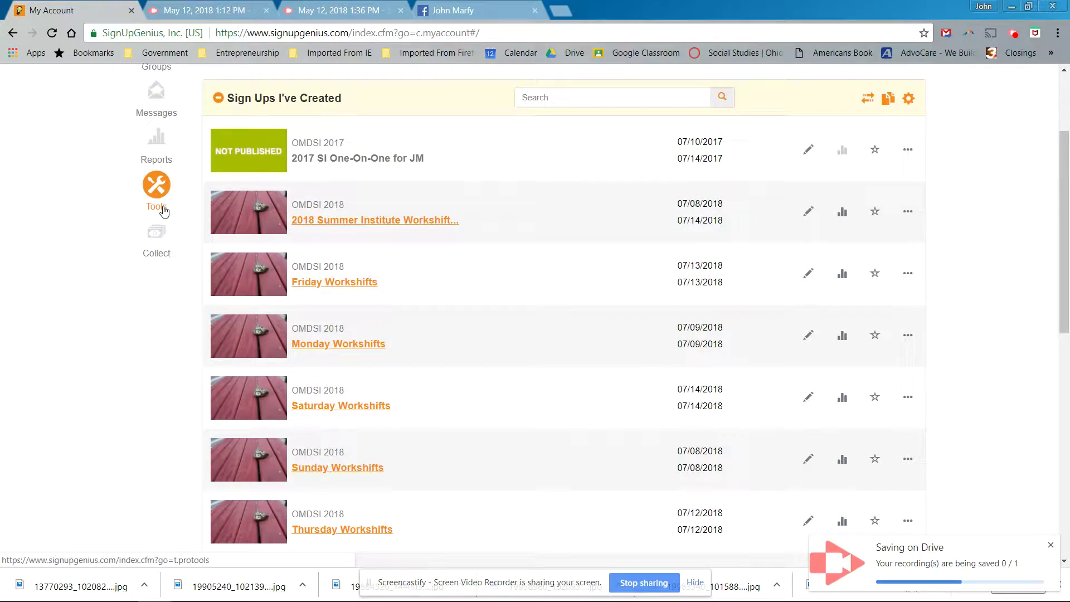
pyautogui.scroll(3, 164, 211)
pyautogui.scroll(-1, 163, 208)
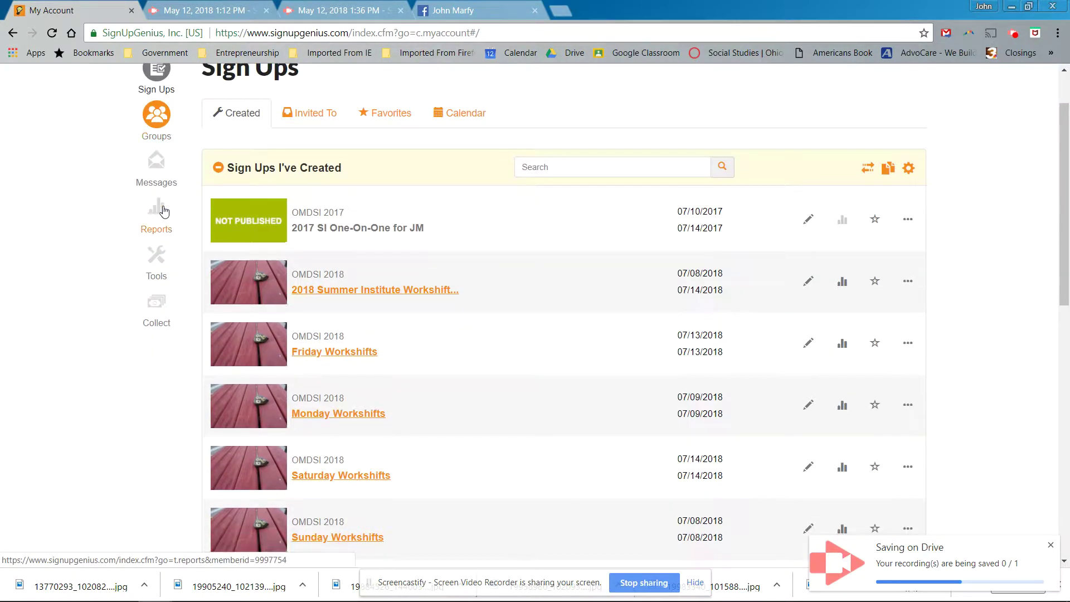
pyautogui.click(335, 352)
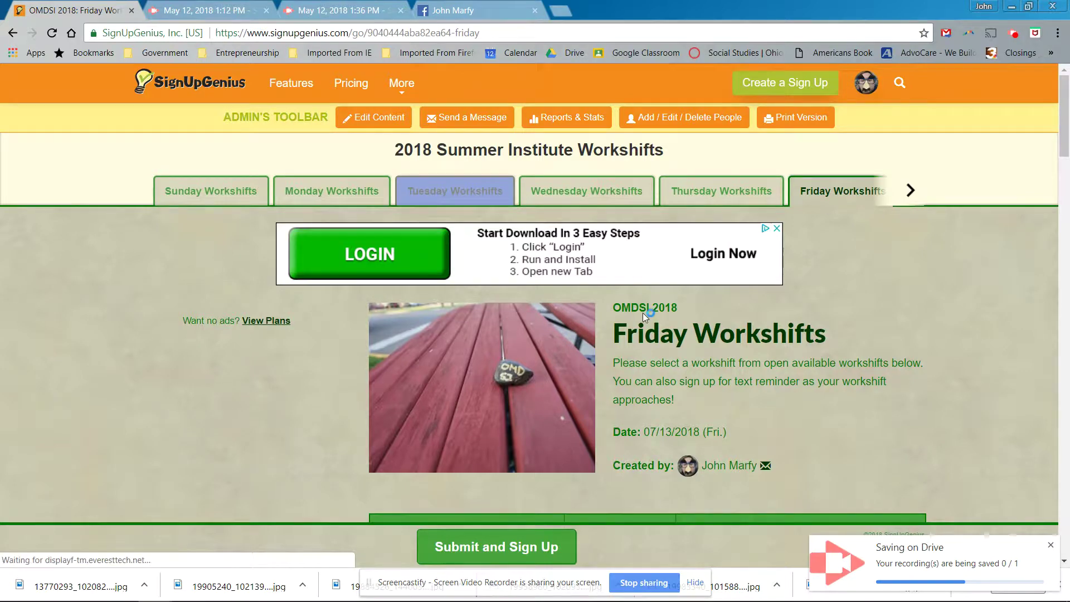
# Step: Look over the Friday Workshifts slots on its tabbed page
pyautogui.scroll(-9, 643, 312)
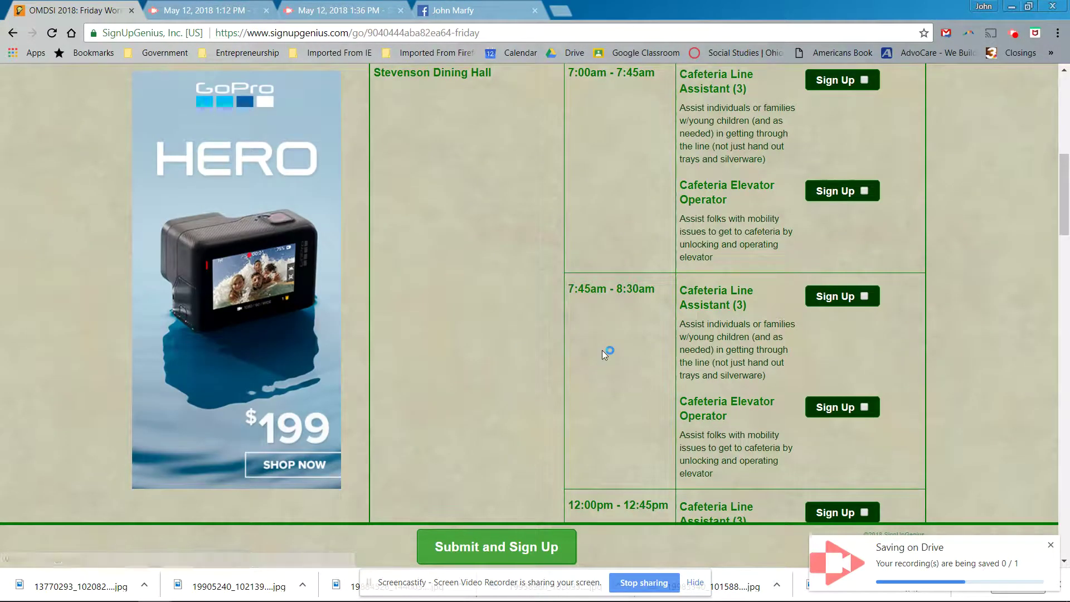
pyautogui.scroll(4, 602, 350)
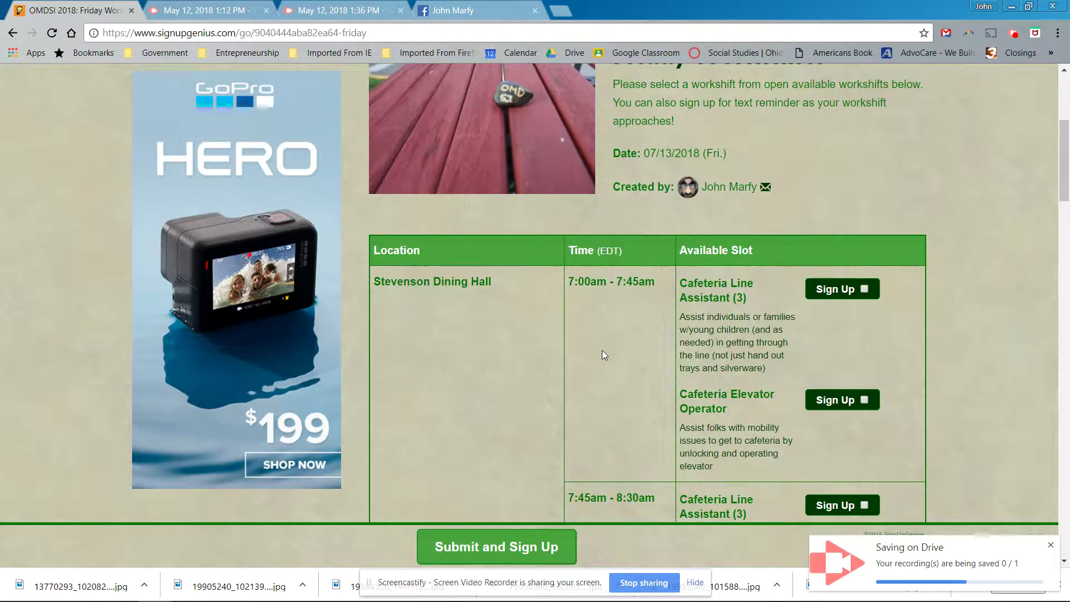
pyautogui.scroll(3, 602, 350)
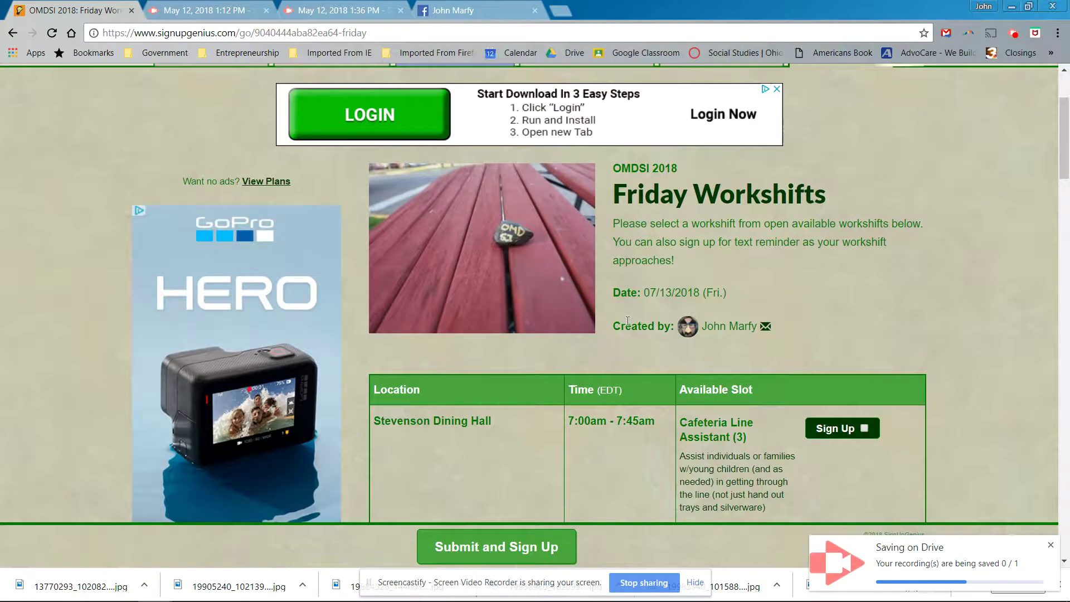
pyautogui.scroll(-15, 643, 312)
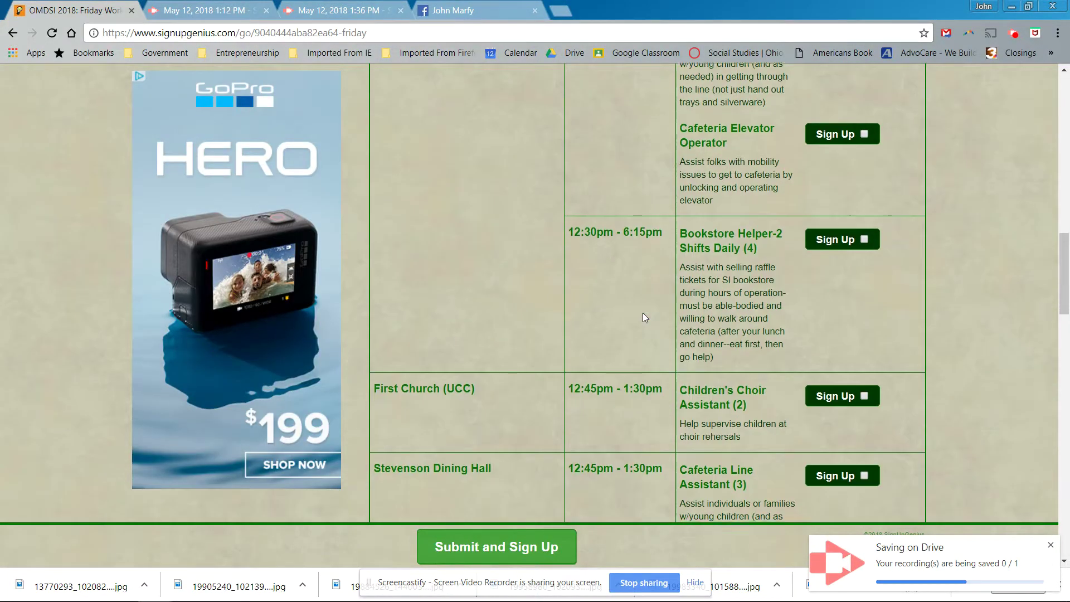
pyautogui.scroll(-10, 643, 313)
pyautogui.scroll(20, 643, 313)
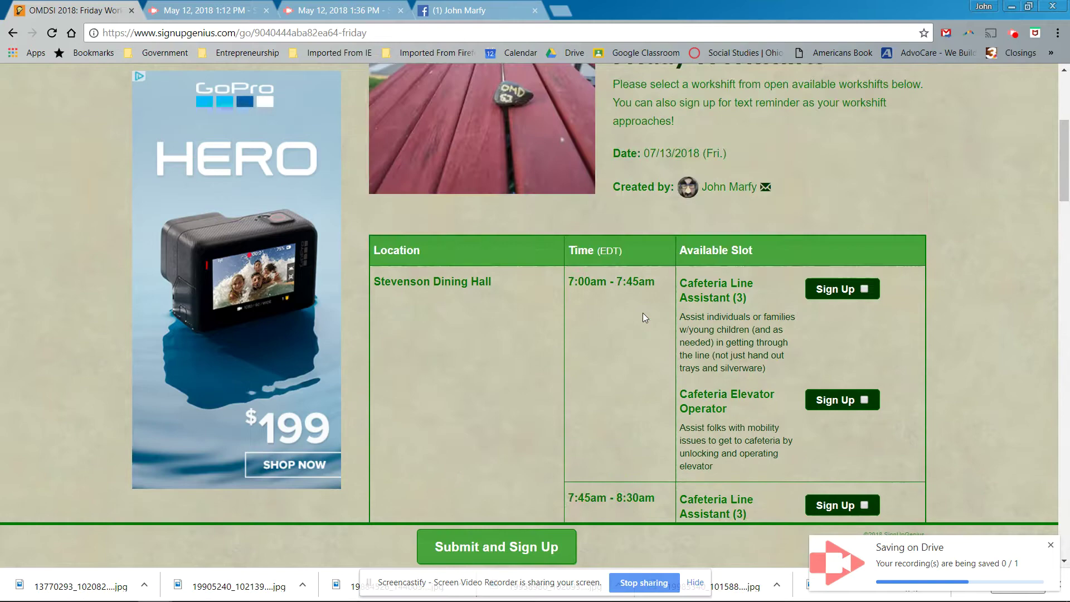
pyautogui.scroll(5, 643, 312)
# Step: Switch to the Sunday Workshifts tab and look over its slots
pyautogui.click(232, 192)
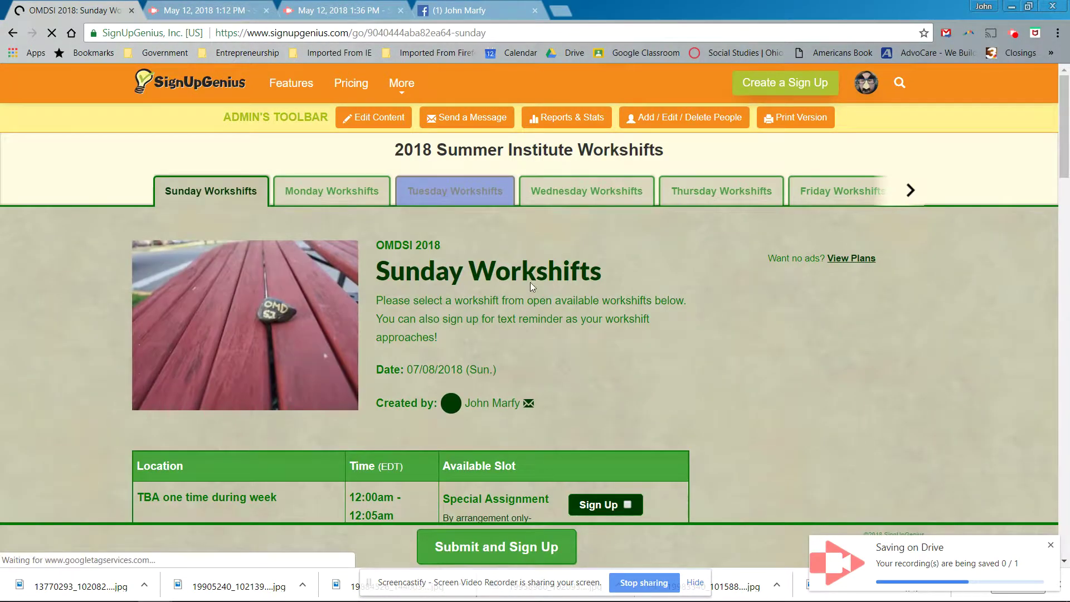
pyautogui.scroll(-15, 530, 282)
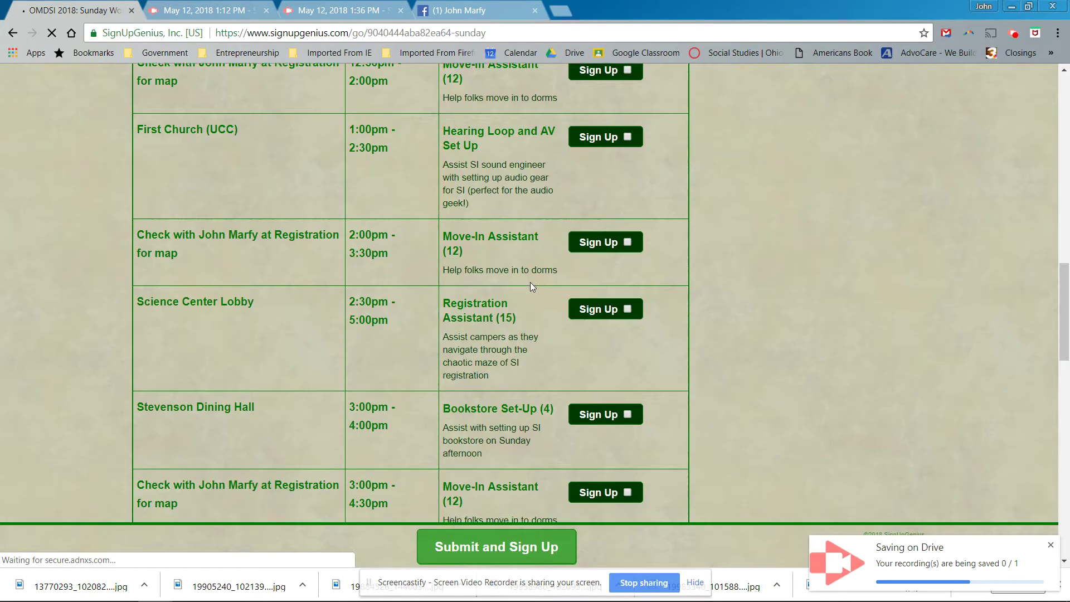
pyautogui.scroll(-10, 530, 282)
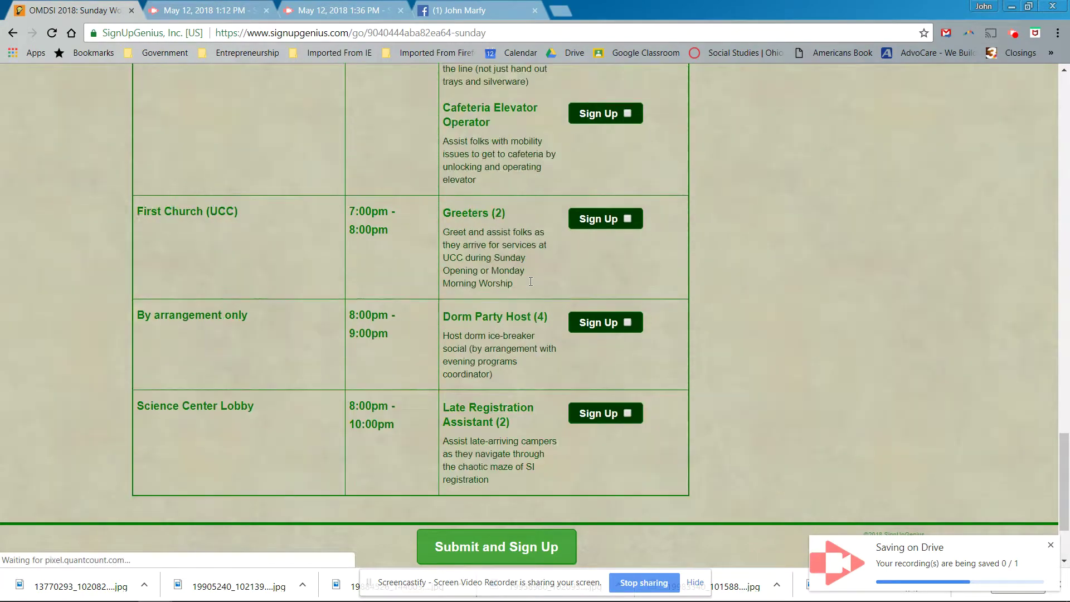
pyautogui.scroll(20, 530, 281)
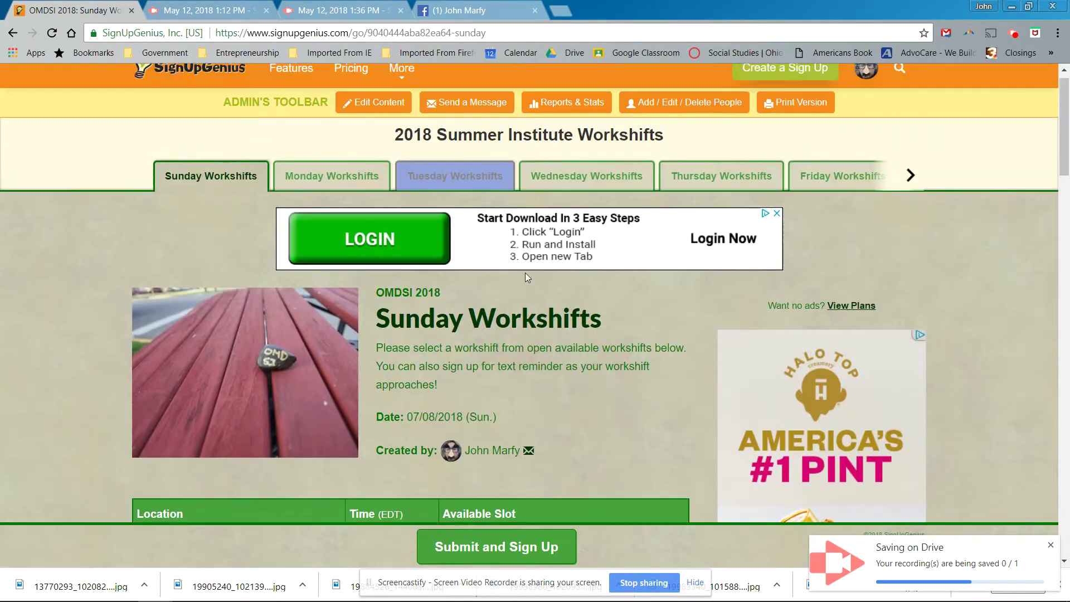
pyautogui.scroll(1, 525, 277)
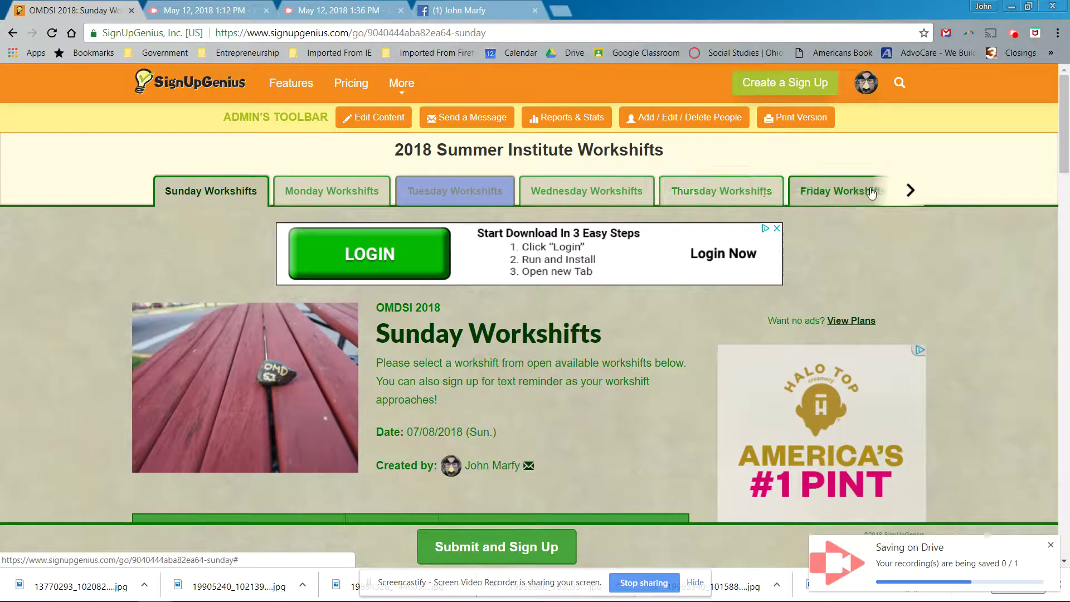
# Step: Visit the Saturday Workshifts tab, then Wednesday Workshifts, and look over its slots
pyautogui.click(914, 194)
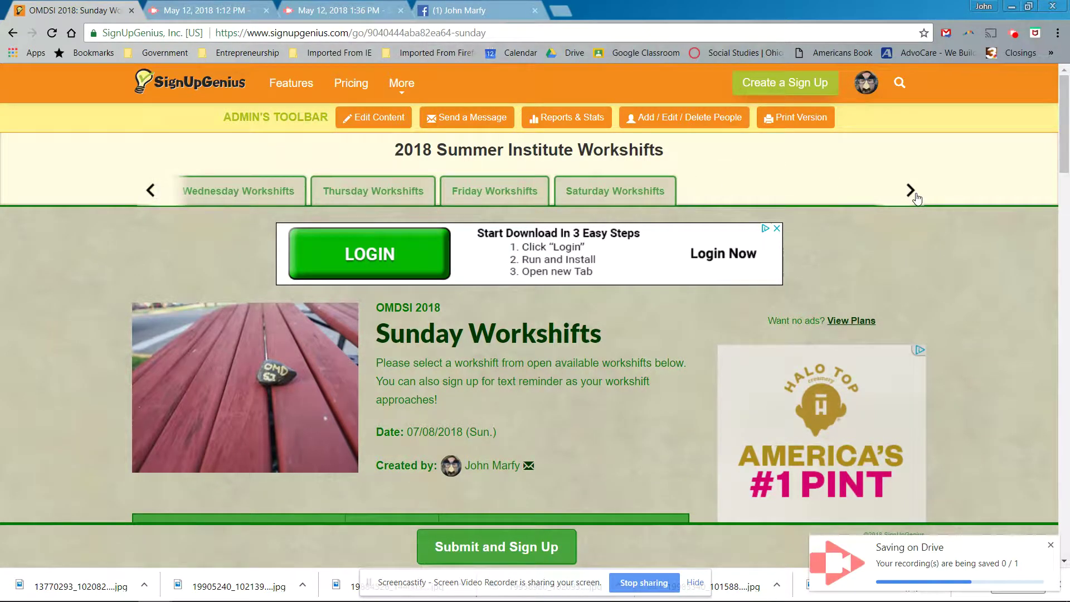
pyautogui.click(613, 191)
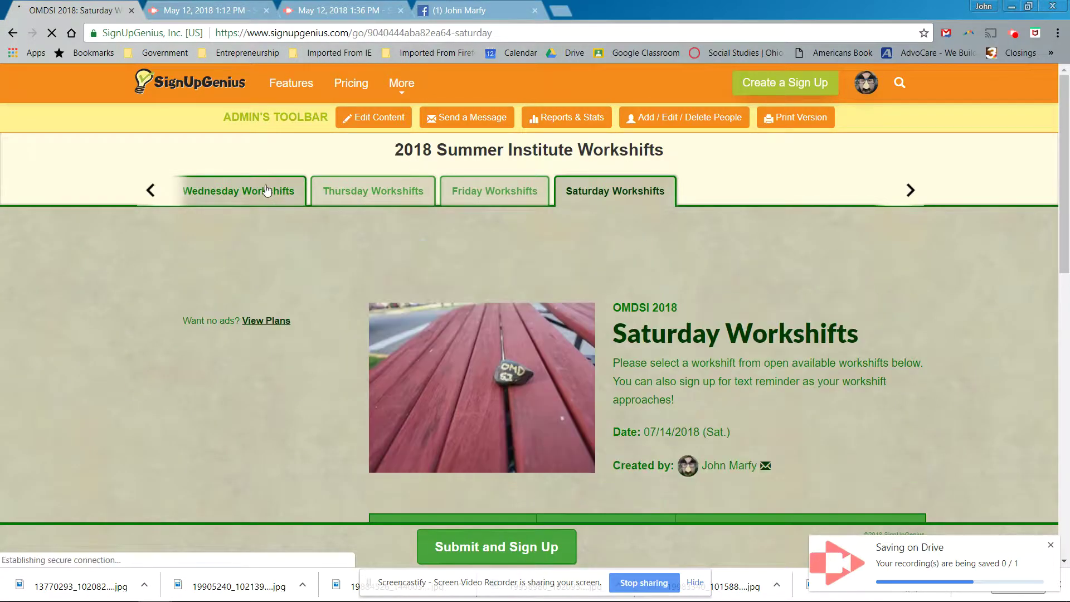
pyautogui.click(267, 191)
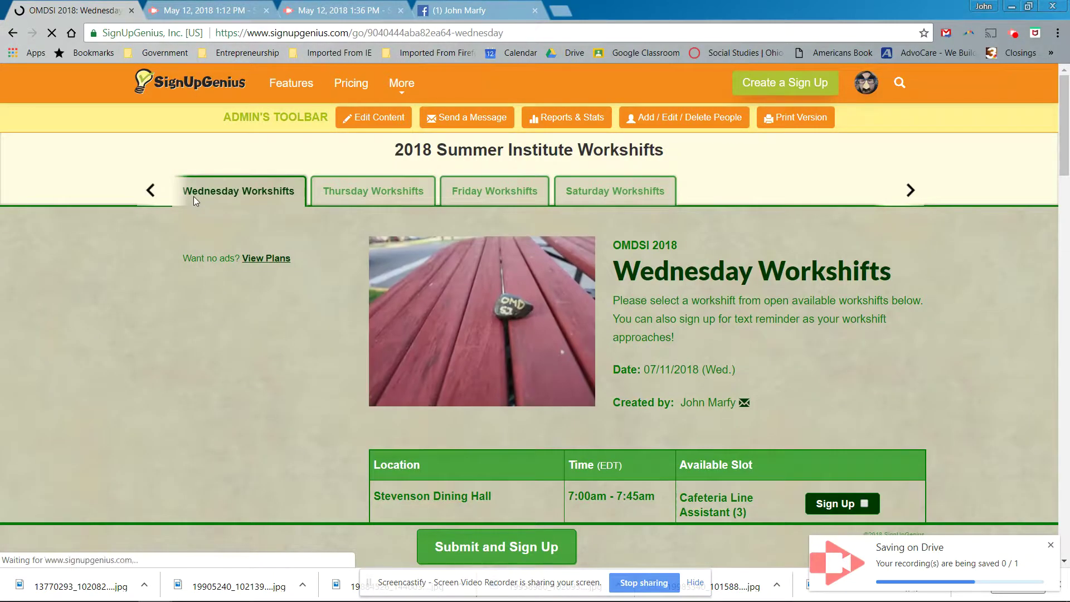
pyautogui.scroll(-6, 197, 196)
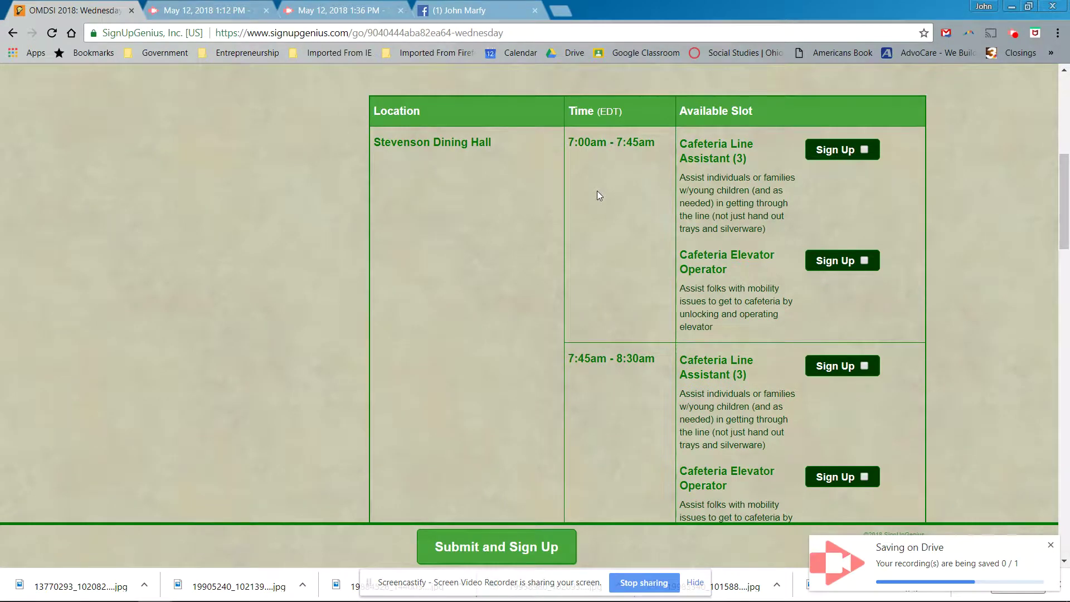
pyautogui.scroll(-5, 598, 195)
pyautogui.scroll(15, 598, 195)
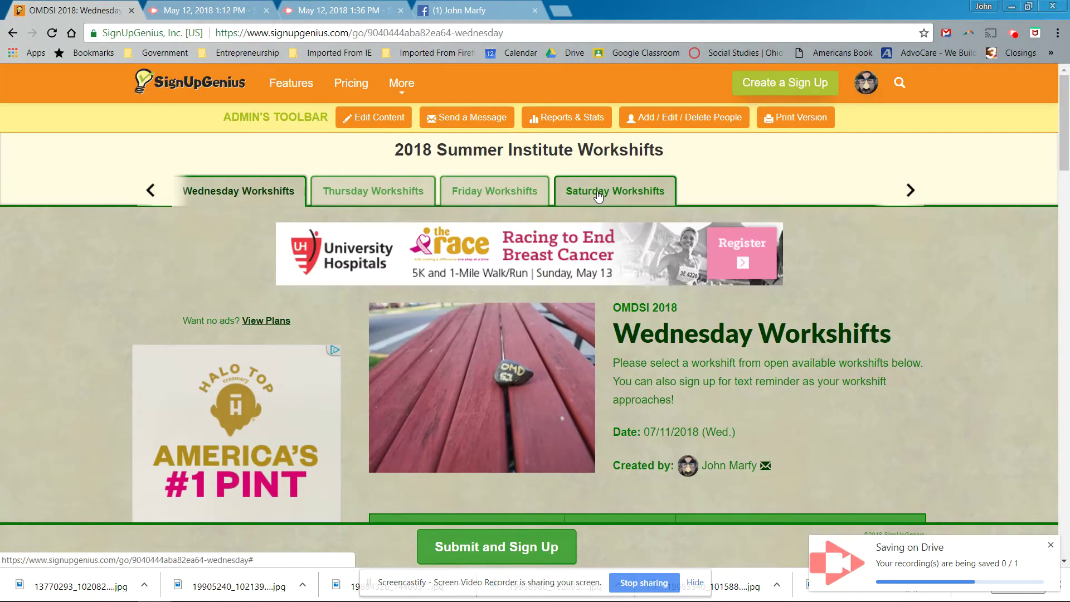
# Step: Shift the tabs back to Sunday Workshifts and review its slot table
pyautogui.click(151, 194)
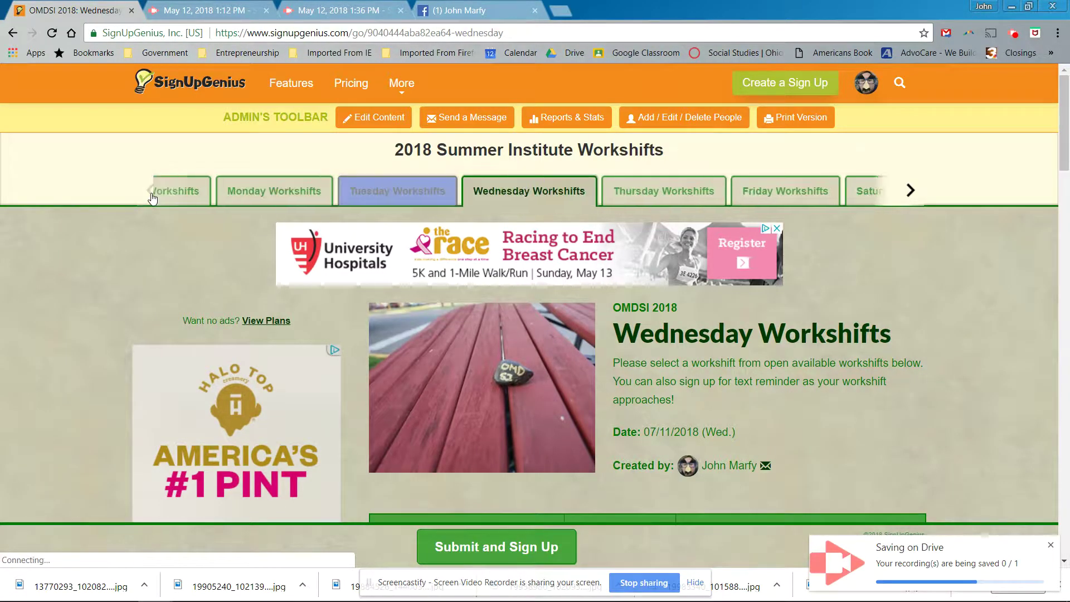
pyautogui.click(186, 194)
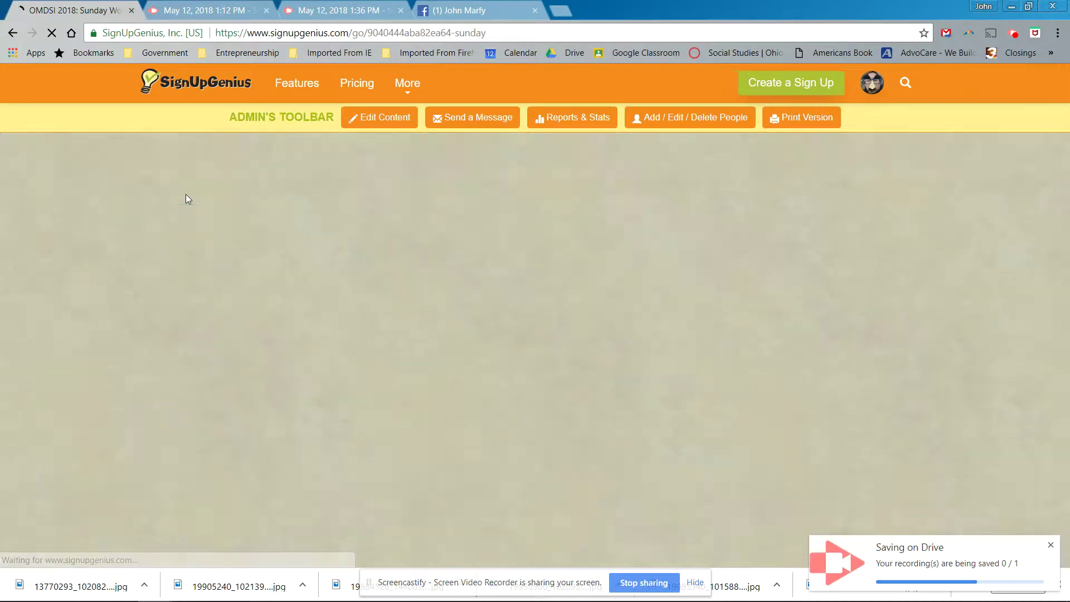
pyautogui.scroll(-5, 710, 357)
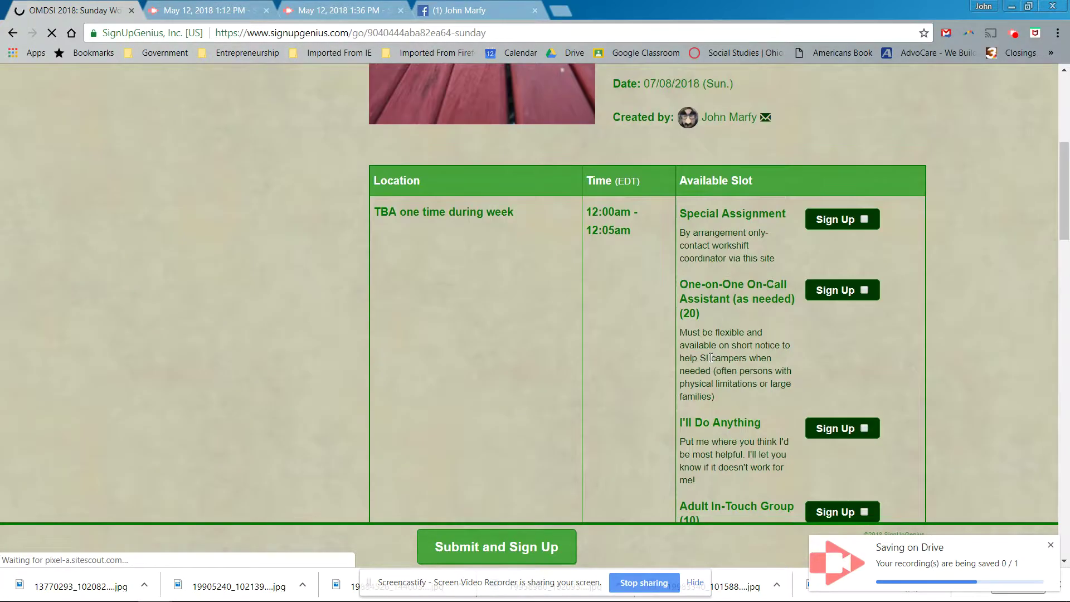
pyautogui.scroll(-12, 710, 357)
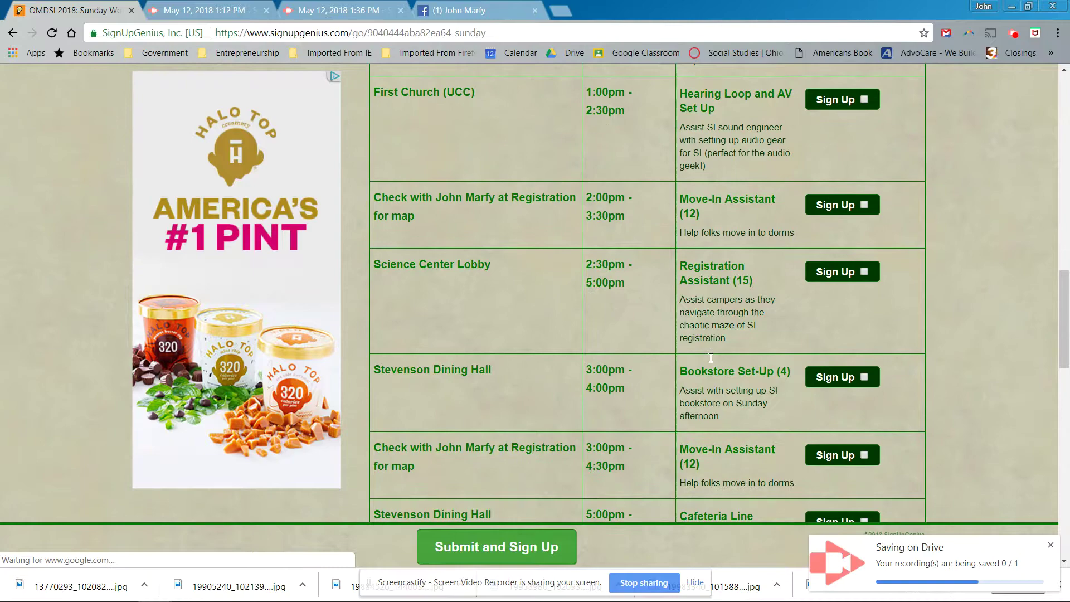
pyautogui.scroll(-4, 710, 357)
pyautogui.scroll(17, 710, 357)
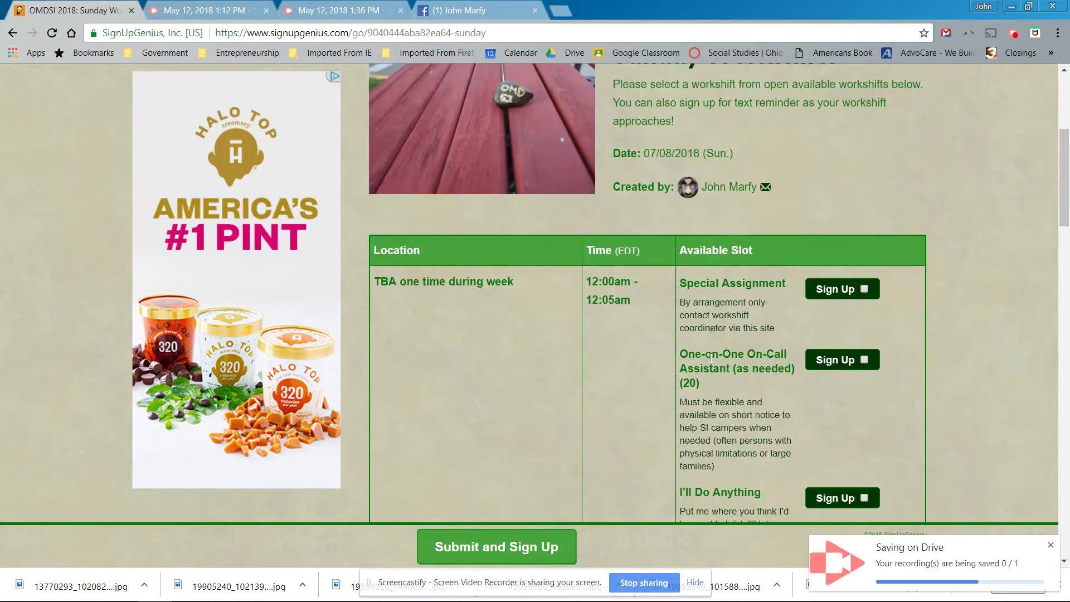
pyautogui.scroll(5, 710, 358)
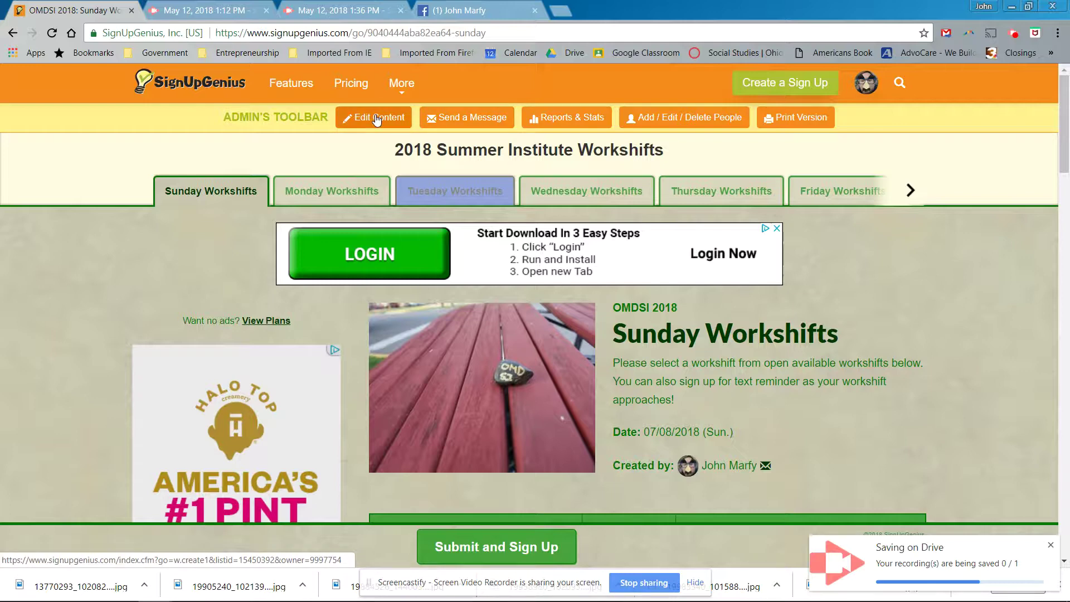
# Step: Open the 2018 Summer Institute Workshifts master sign-up from the Sign Ups list
pyautogui.moveTo(869, 82)
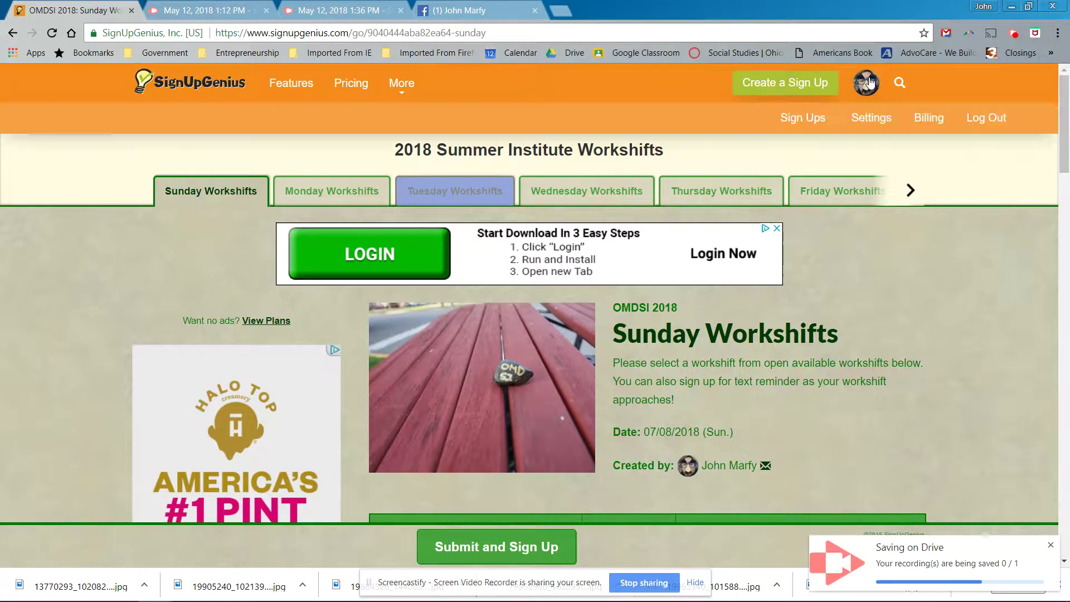
pyautogui.click(811, 119)
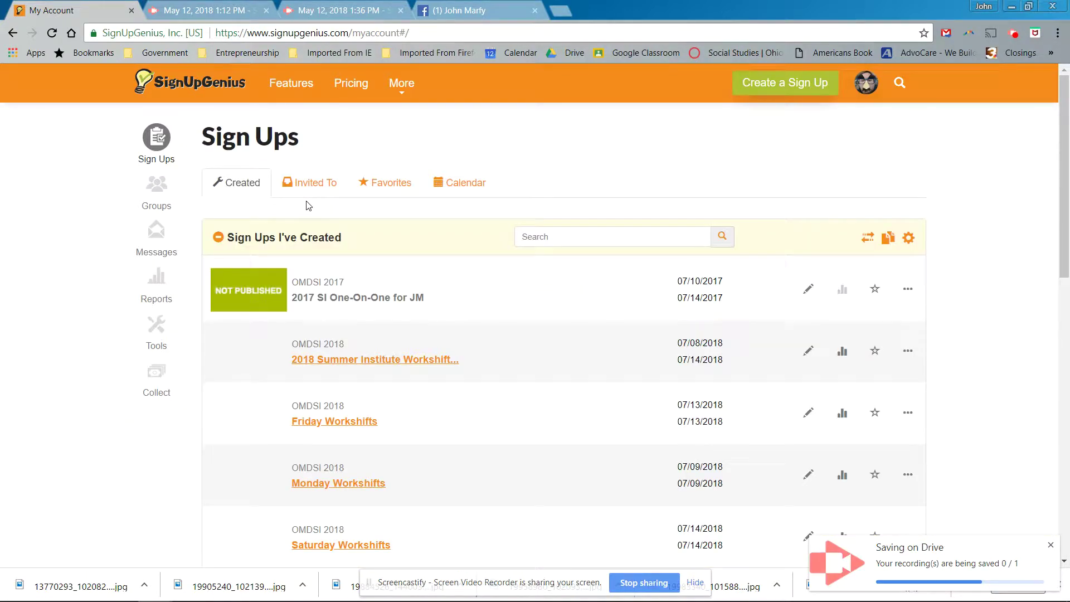
pyautogui.click(368, 362)
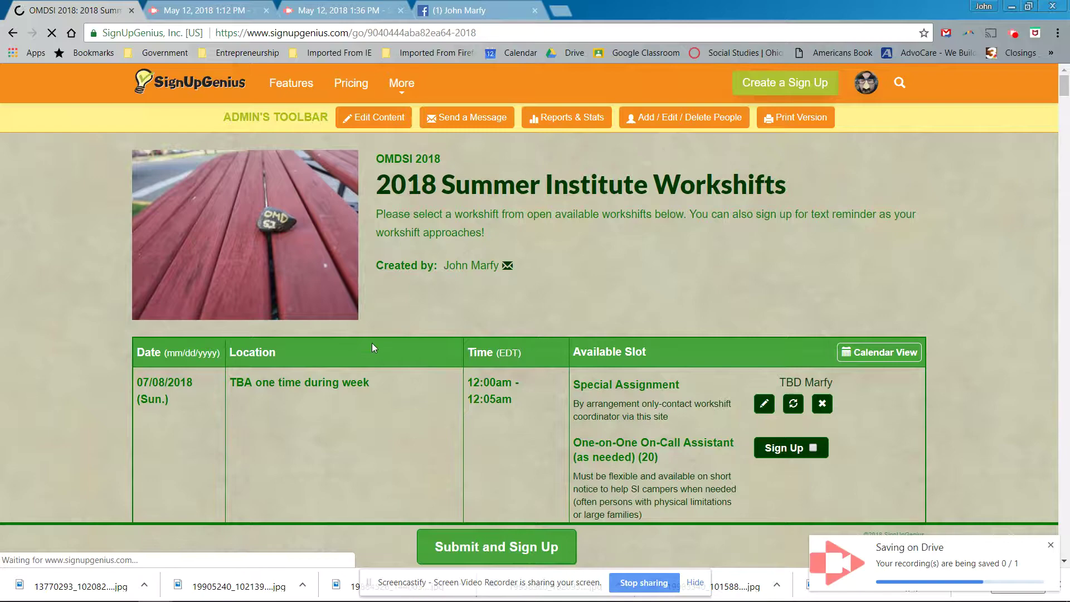
pyautogui.scroll(-4, 373, 340)
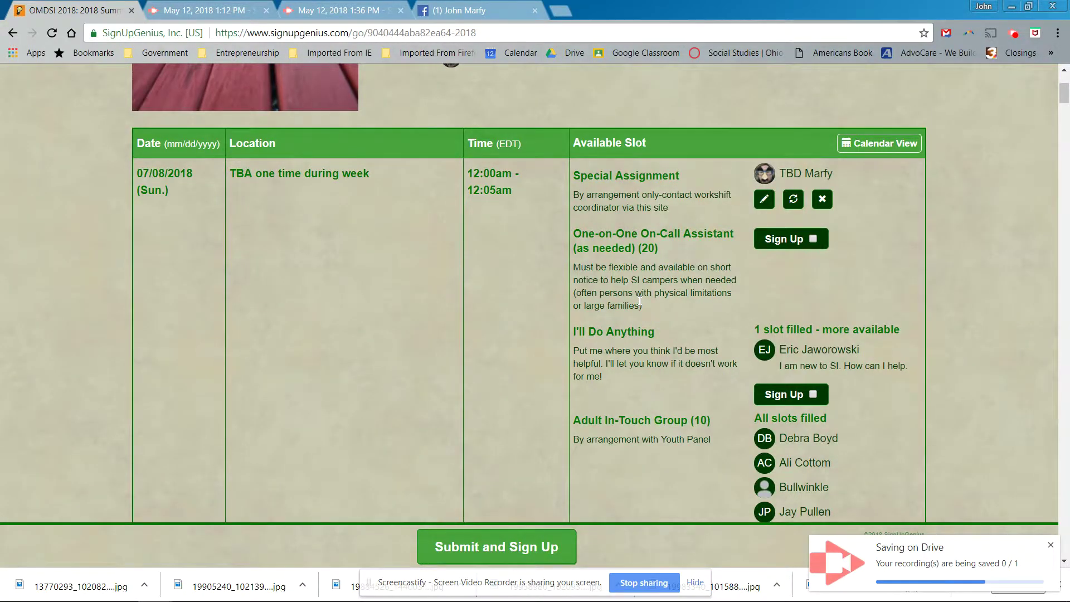
# Step: Review the filled slots, including Adult In-Touch Group (10) and Registration Assistant (15)
pyautogui.scroll(-6, 639, 301)
pyautogui.scroll(-18, 639, 299)
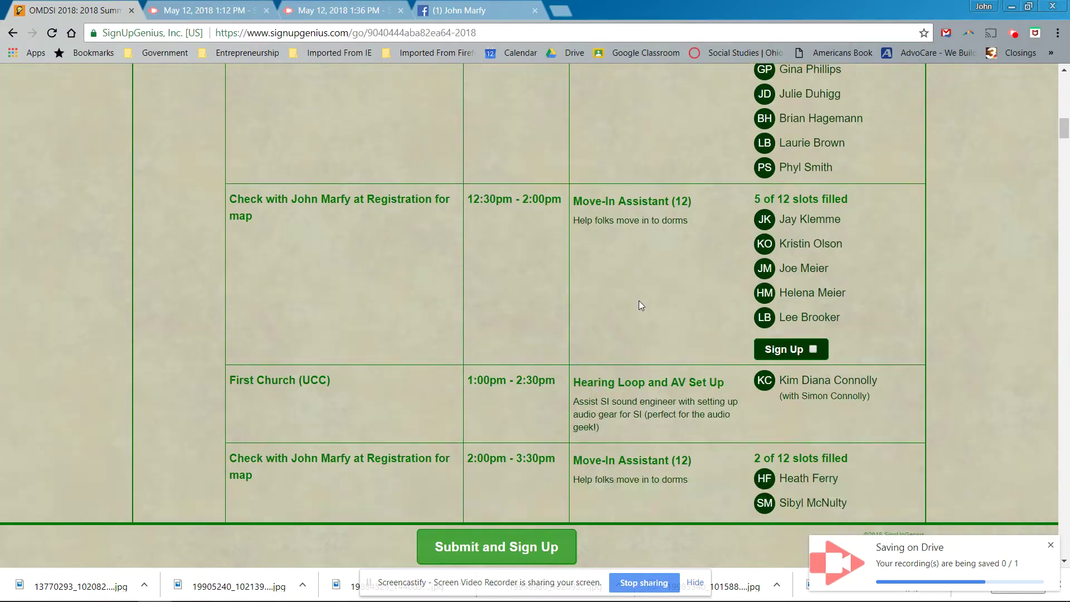
pyautogui.scroll(-18, 640, 300)
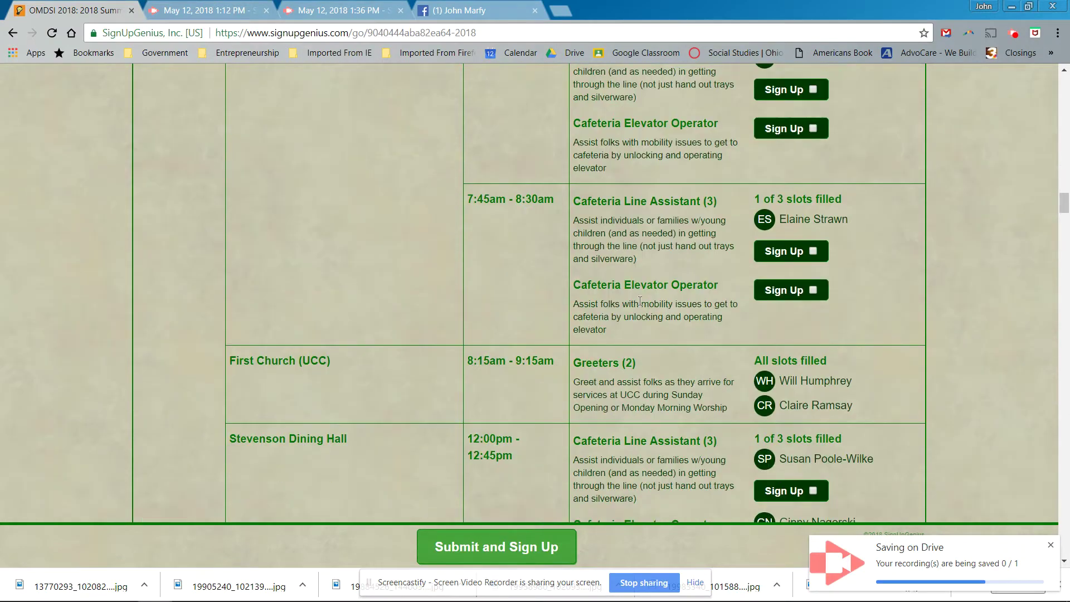
pyautogui.scroll(-18, 639, 300)
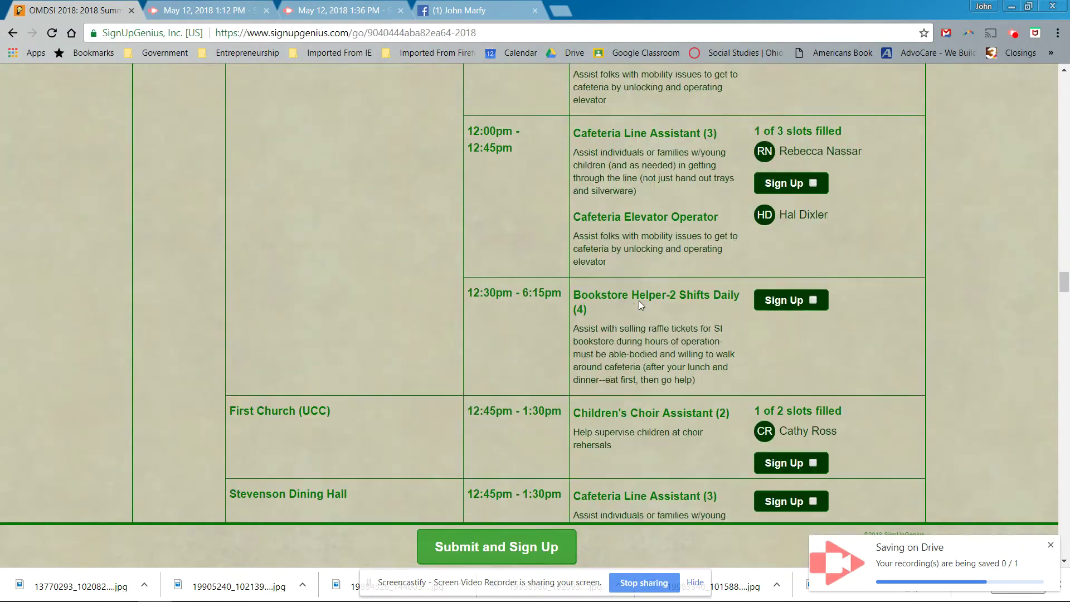
pyautogui.scroll(-18, 639, 299)
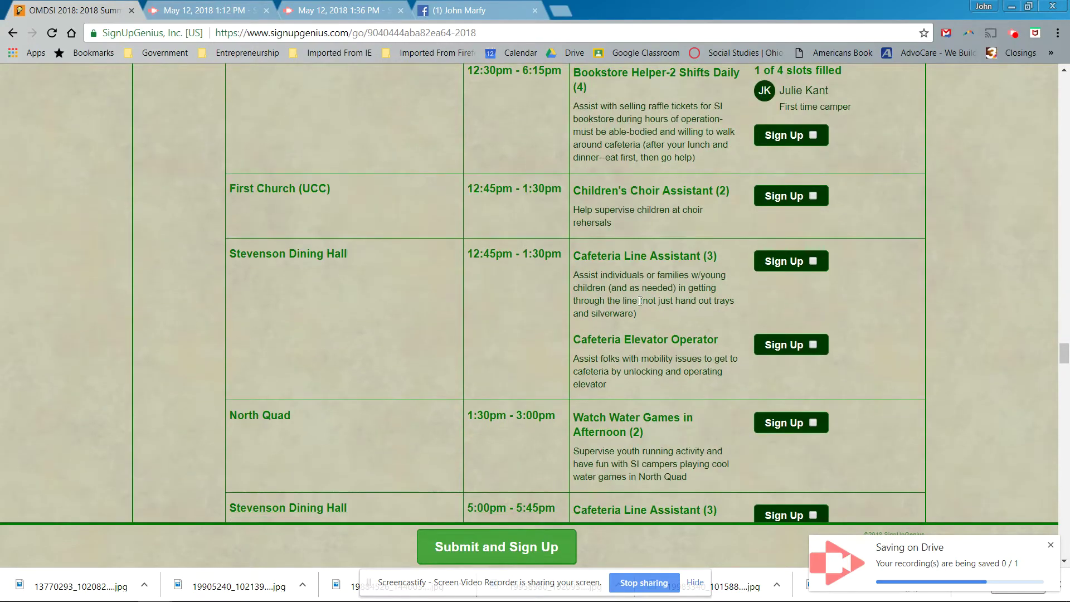
pyautogui.scroll(-20, 640, 301)
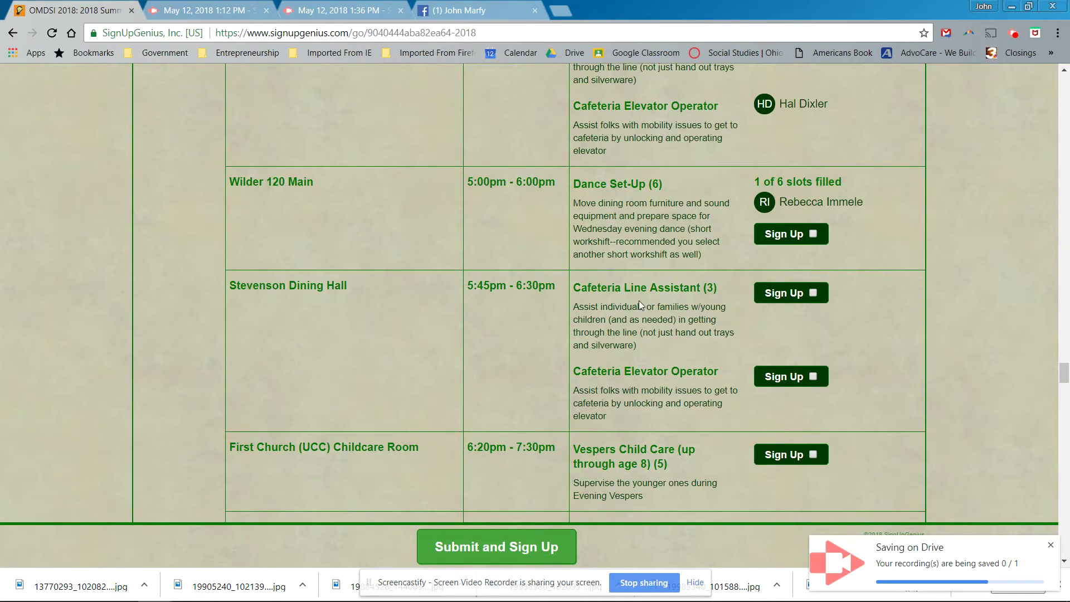
pyautogui.scroll(20, 638, 300)
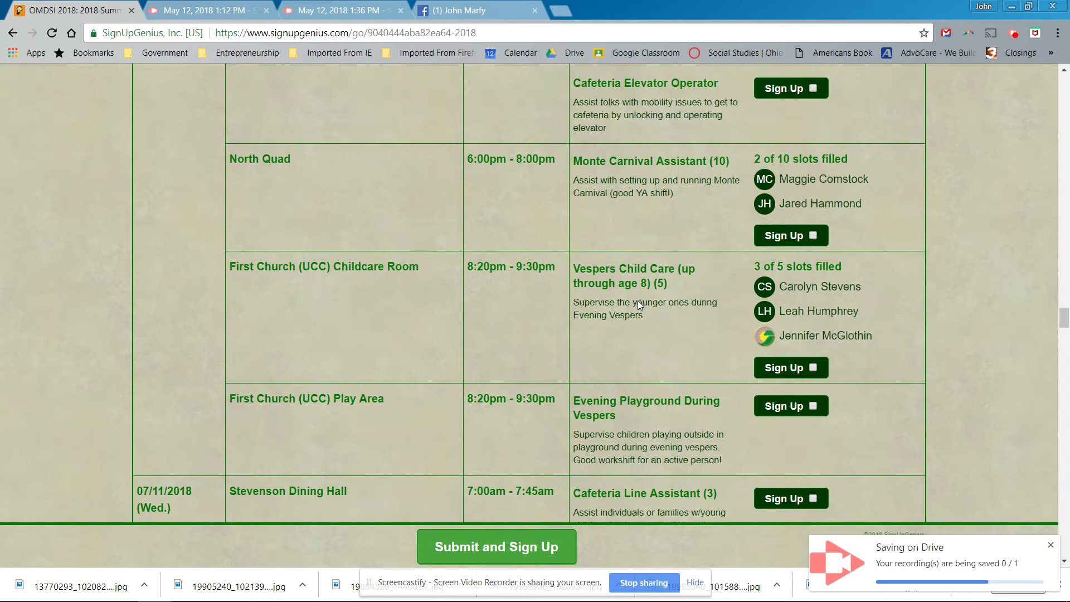
pyautogui.scroll(20, 639, 300)
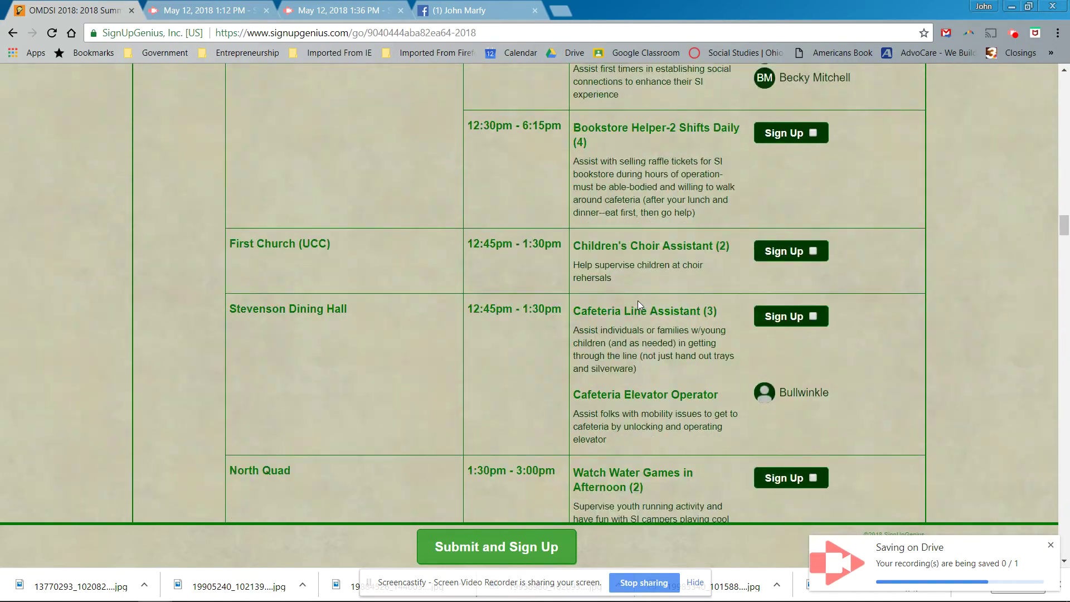
pyautogui.scroll(20, 637, 300)
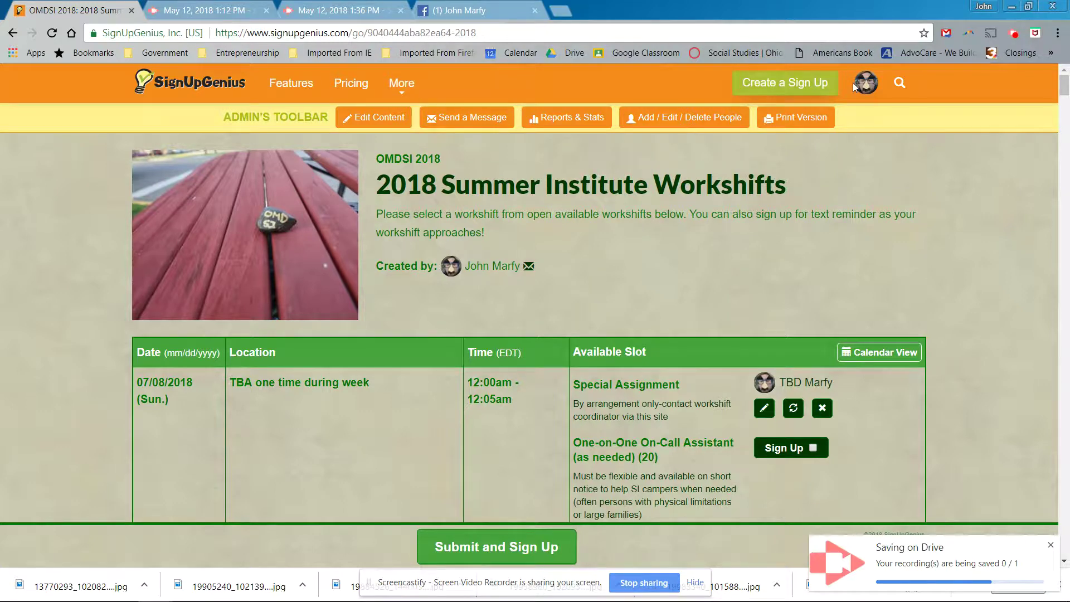
pyautogui.scroll(-1, 663, 394)
pyautogui.scroll(-5, 662, 393)
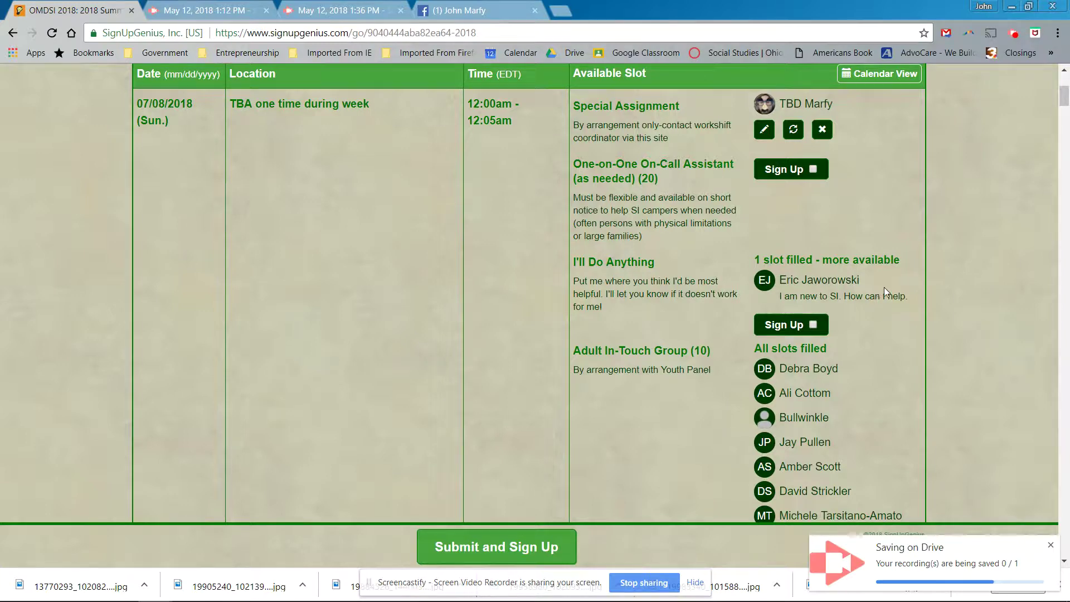
pyautogui.scroll(-3, 885, 289)
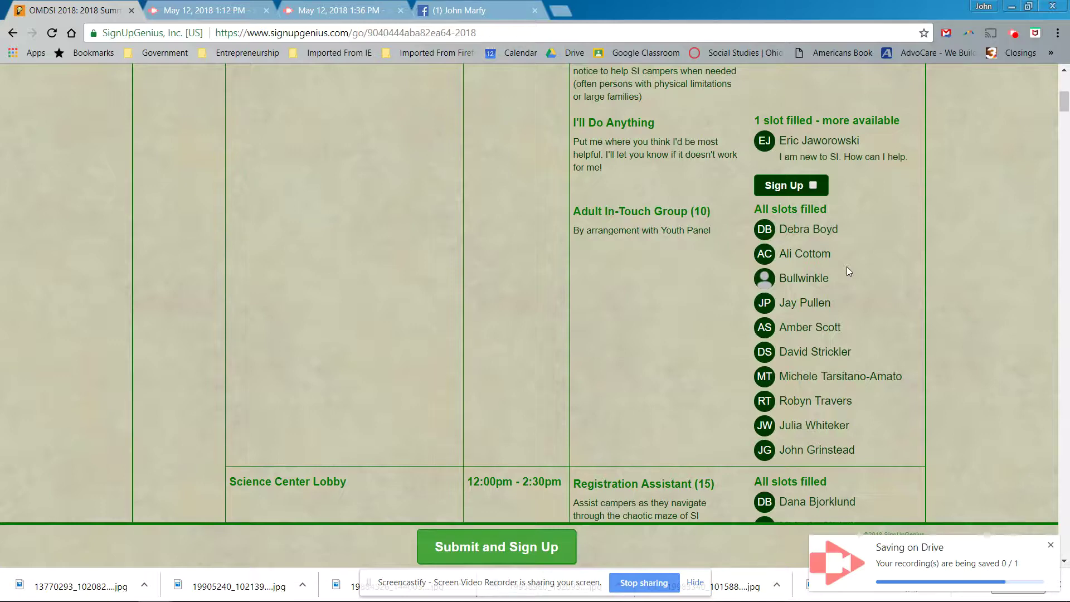
pyautogui.scroll(3, 847, 267)
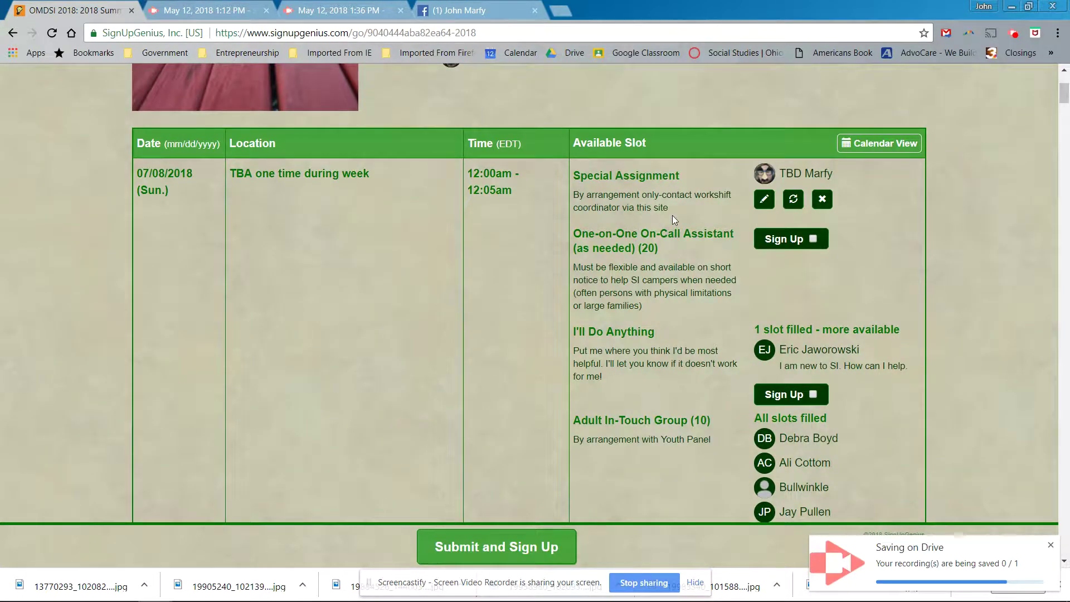
pyautogui.scroll(-5, 673, 218)
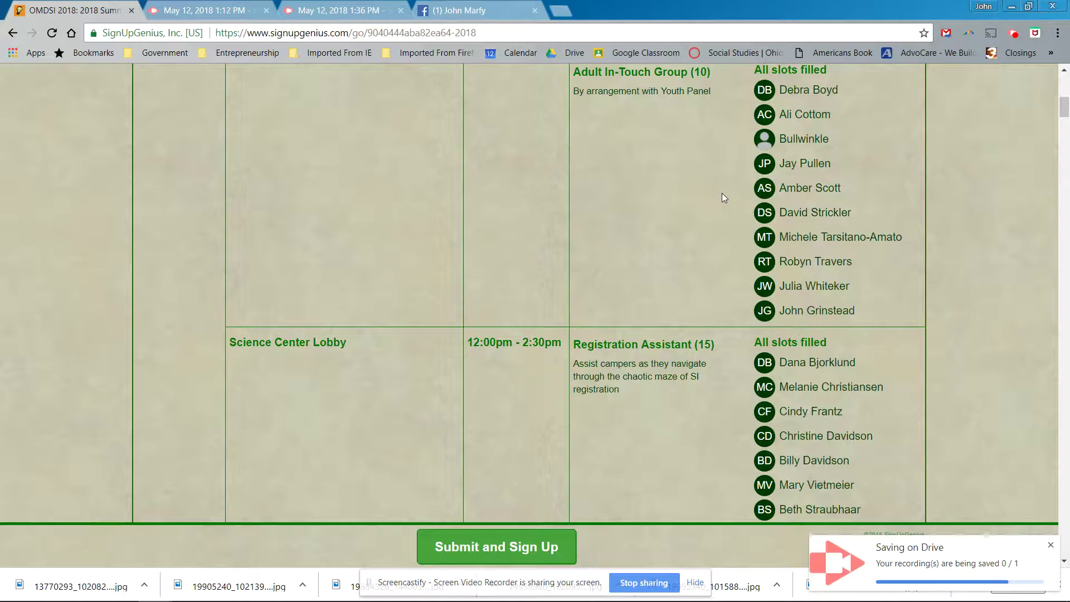
pyautogui.scroll(-8, 722, 195)
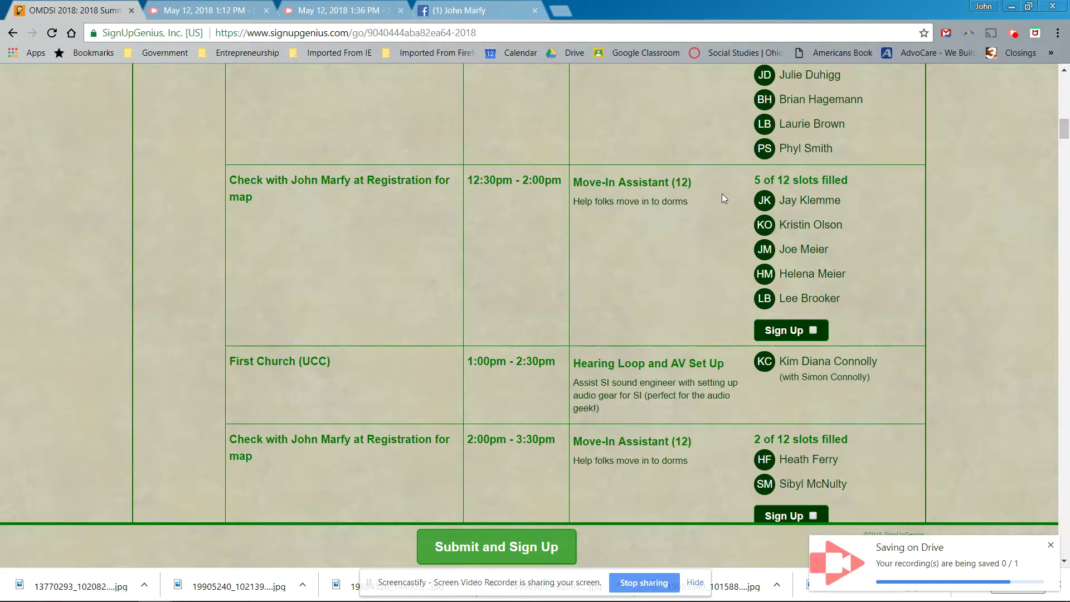
pyautogui.scroll(-3, 721, 195)
pyautogui.scroll(-8, 721, 192)
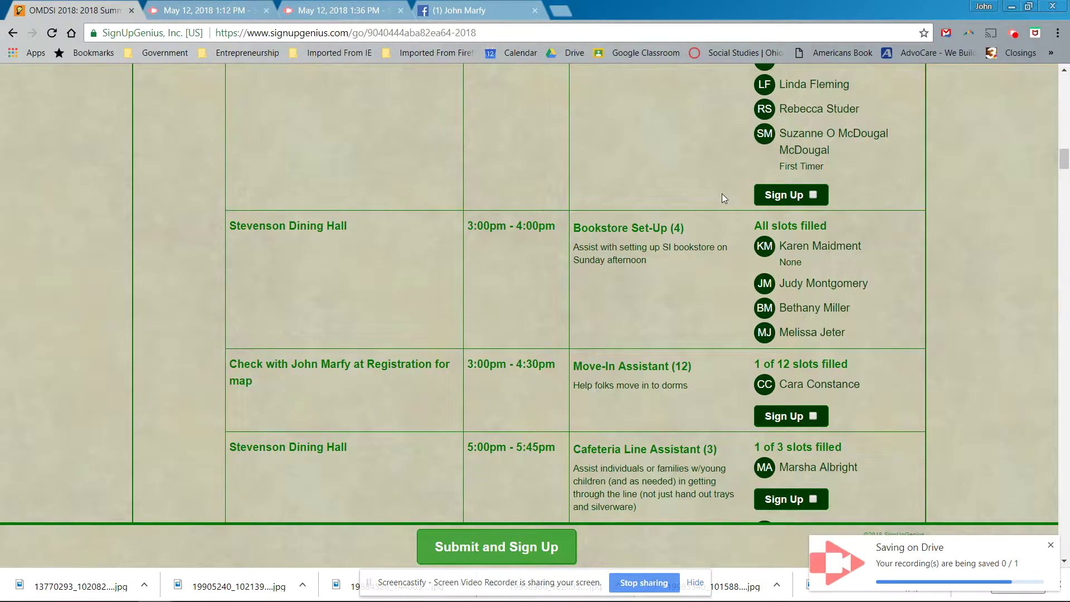
pyautogui.scroll(-6, 721, 192)
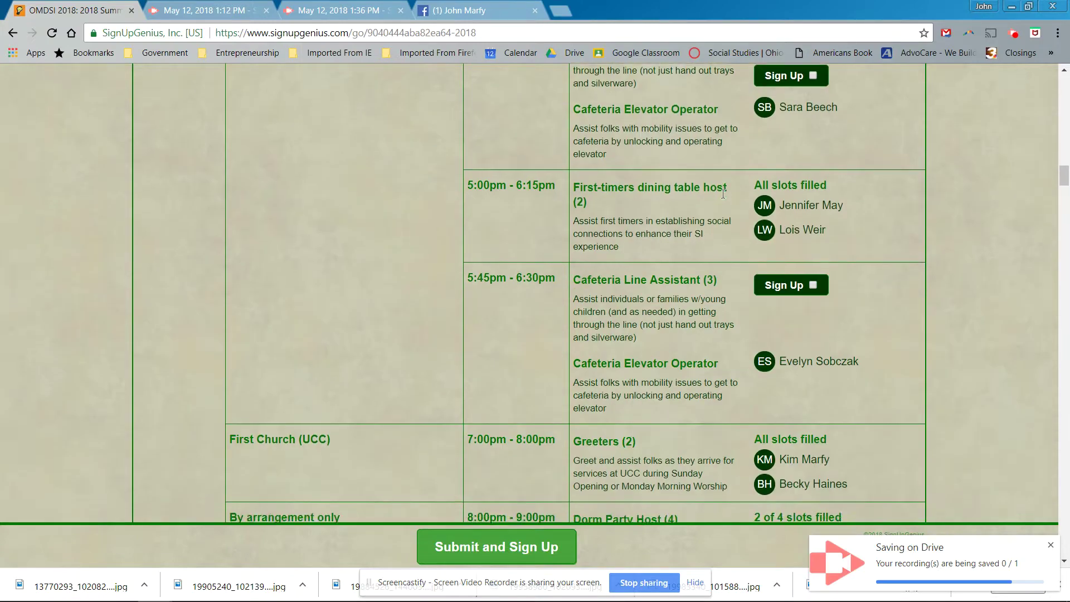
pyautogui.scroll(-2, 722, 193)
pyautogui.scroll(15, 722, 194)
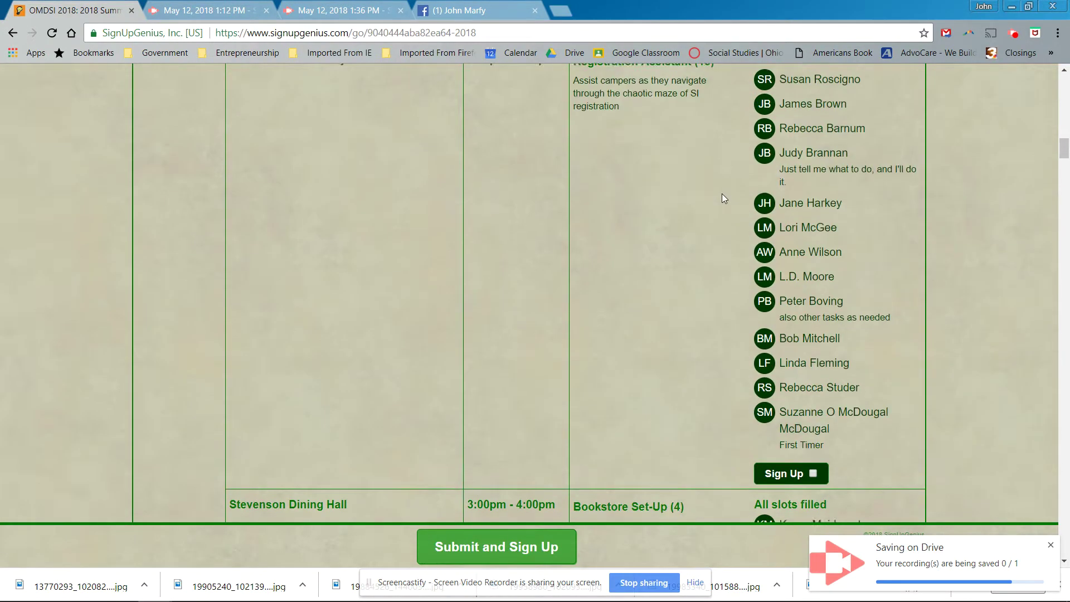
pyautogui.scroll(8, 721, 193)
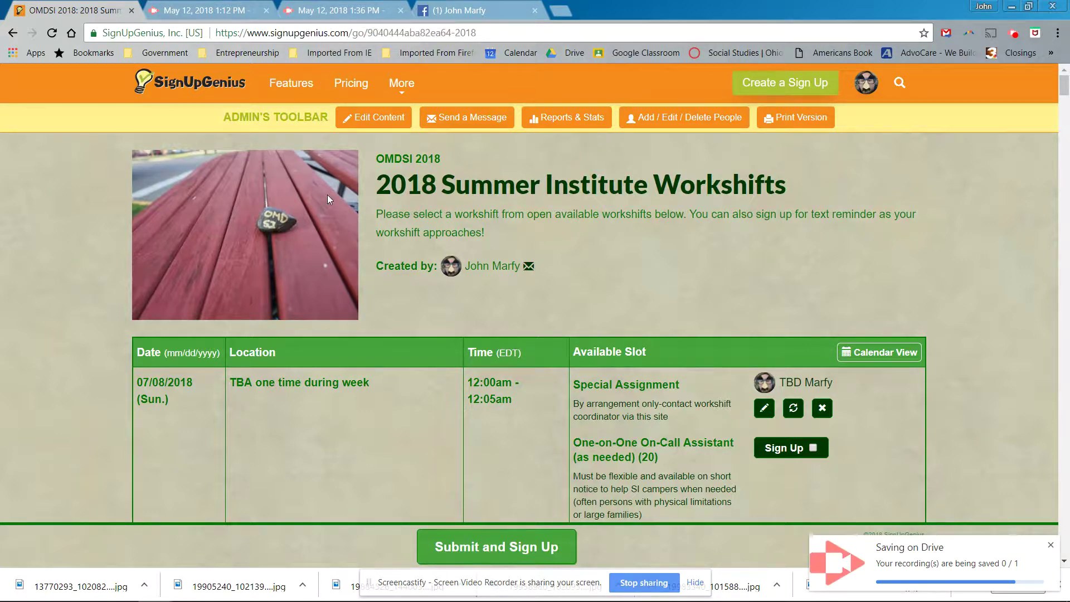
pyautogui.scroll(-7, 579, 256)
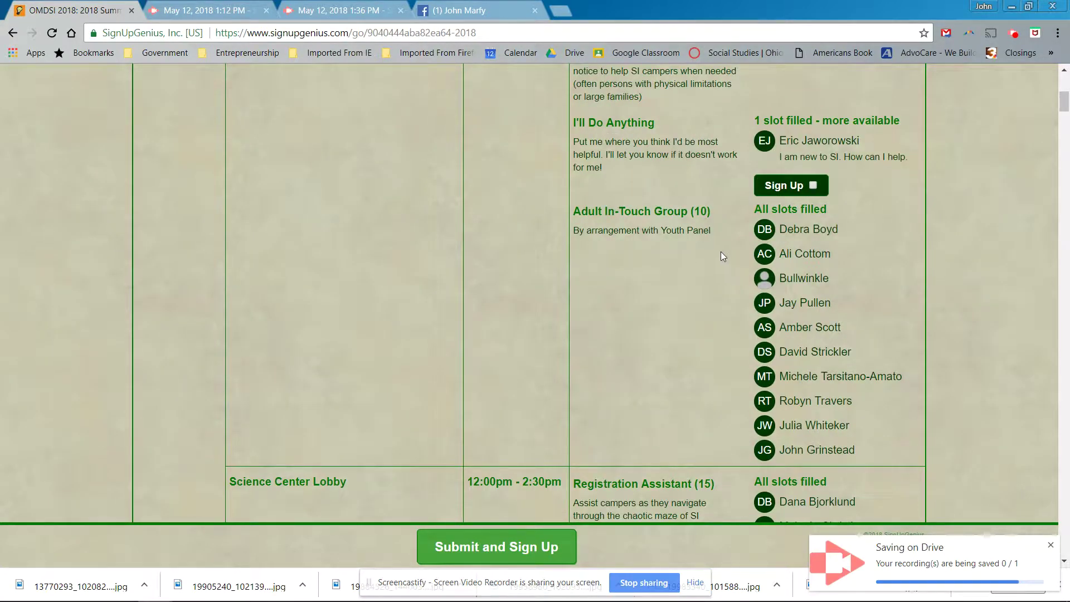
pyautogui.scroll(8, 724, 240)
pyautogui.scroll(-6, 713, 248)
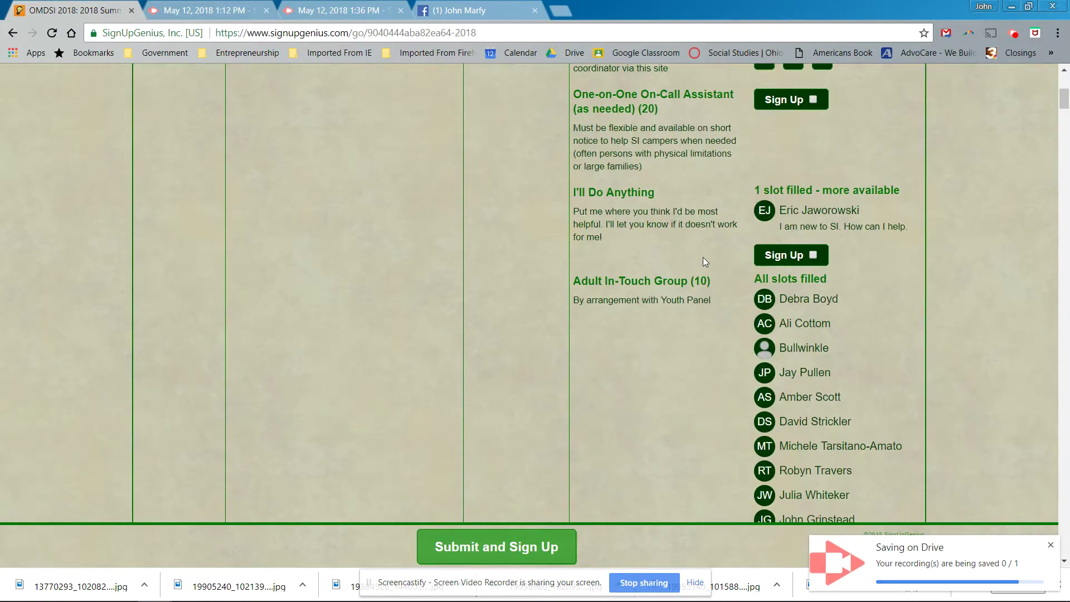
pyautogui.scroll(6, 703, 259)
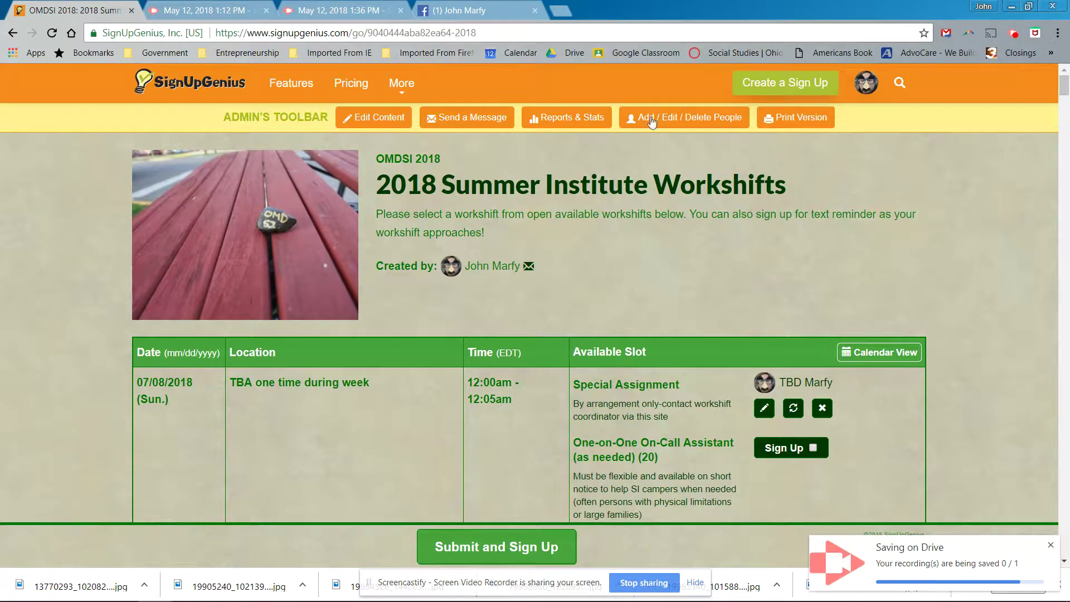
# Step: Open Sunday Workshifts (07/08/2018) from the created sign-ups list and scroll its slots
pyautogui.moveTo(863, 92)
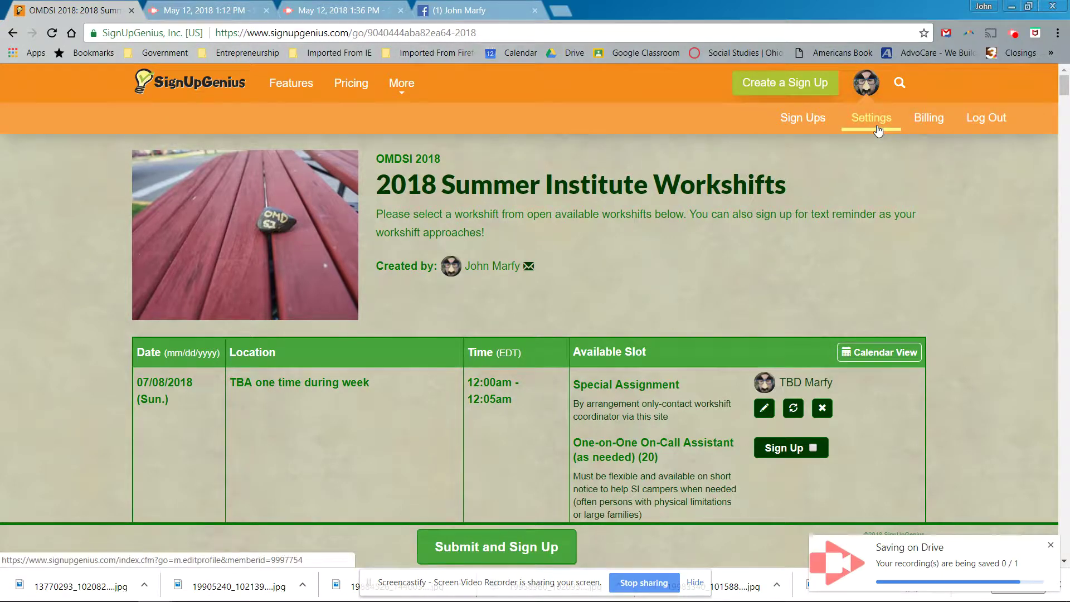
pyautogui.click(805, 120)
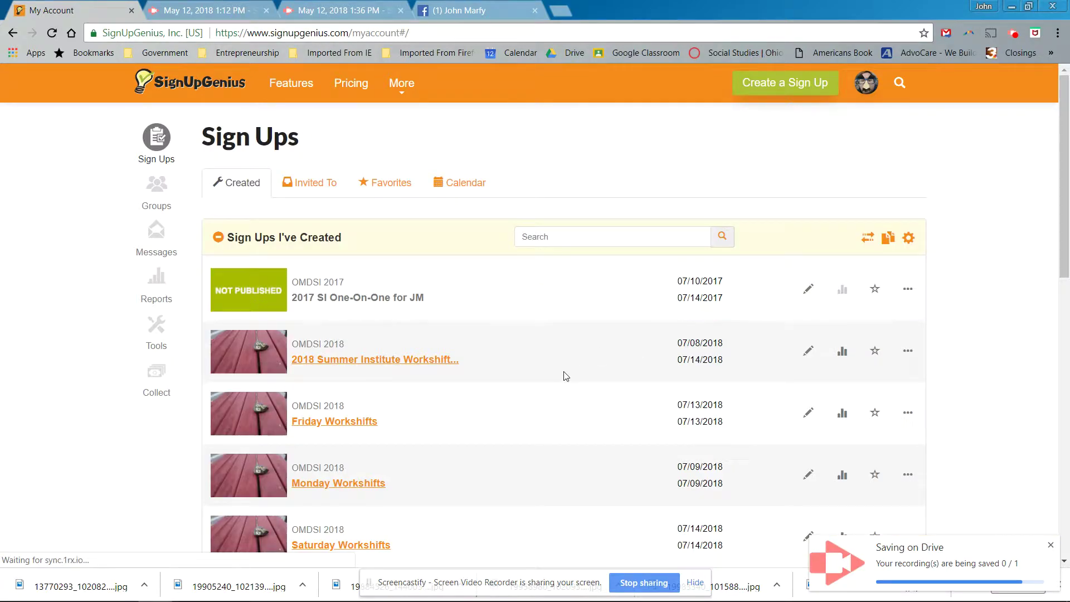
pyautogui.scroll(-2, 564, 376)
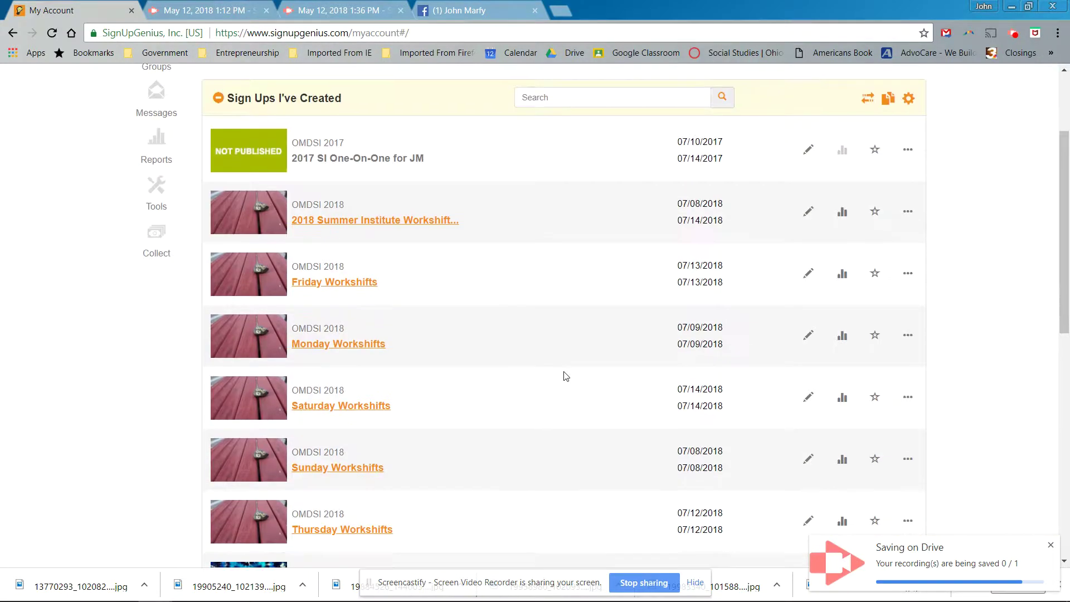
pyautogui.click(374, 467)
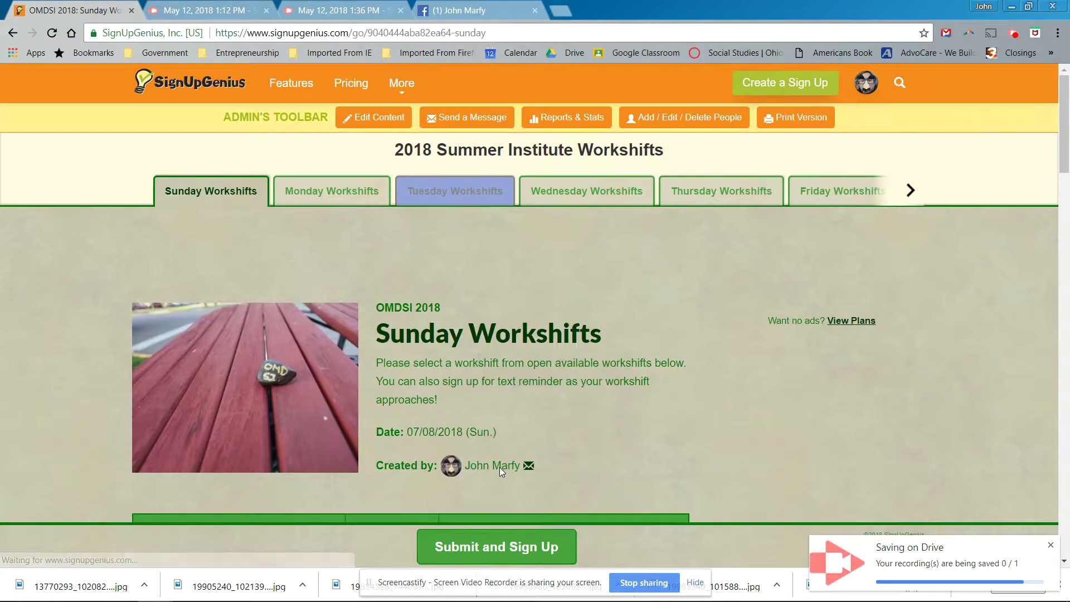
pyautogui.scroll(-2, 479, 408)
pyautogui.scroll(-4, 480, 409)
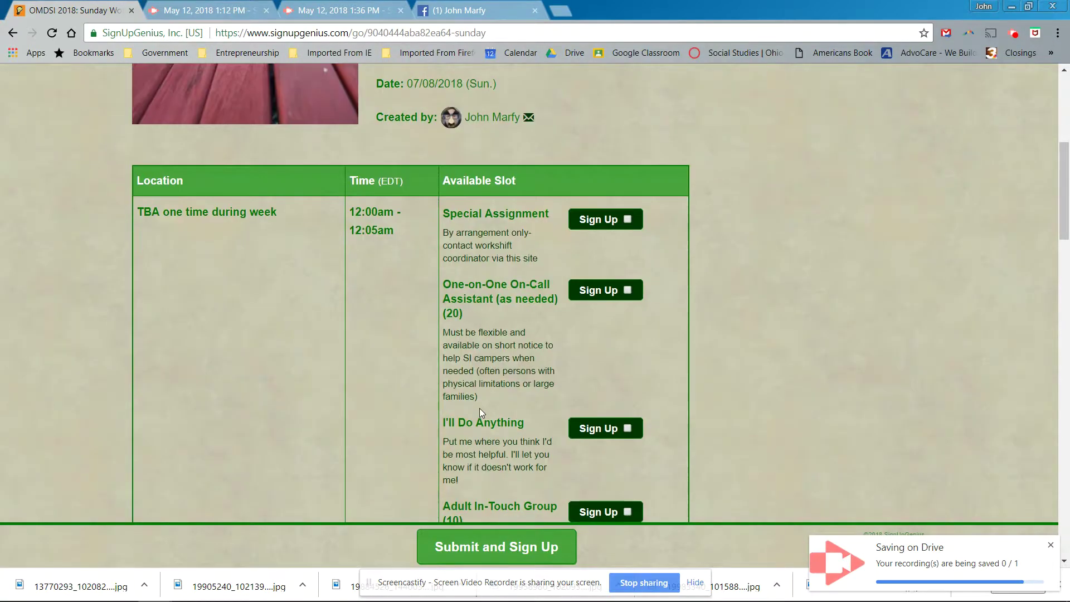
pyautogui.scroll(-1, 479, 408)
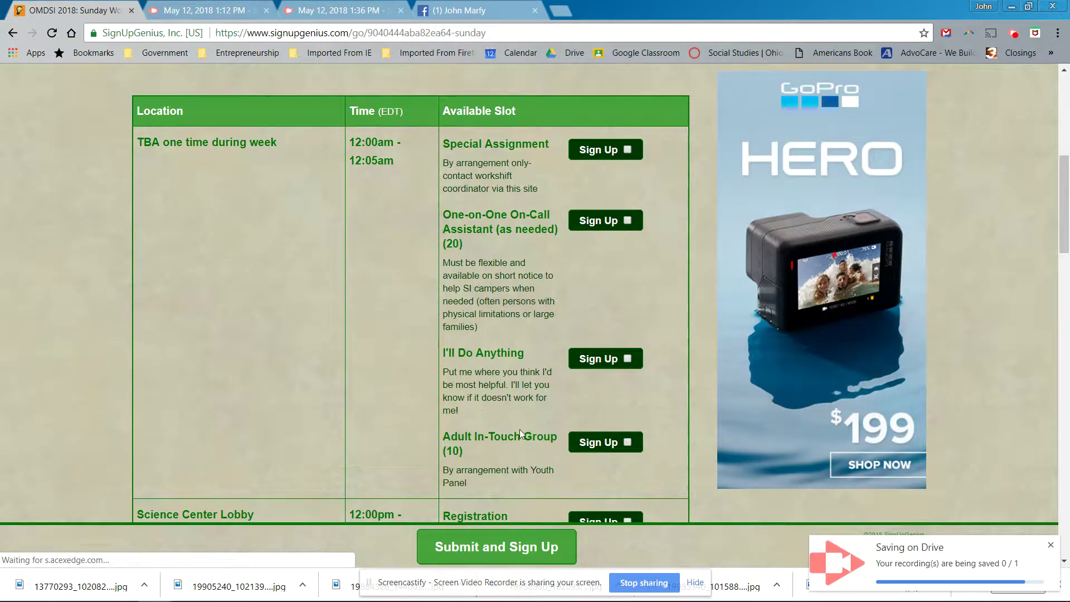
pyautogui.scroll(6, 557, 439)
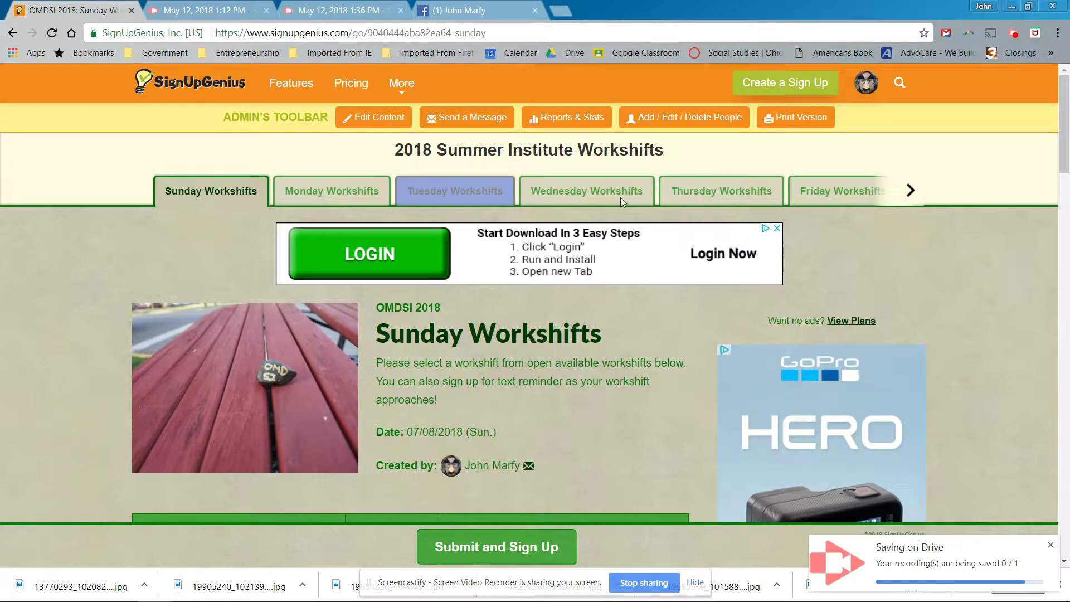
# Step: Start signing someone up for Sunday Workshifts, choosing the person from My Groups
pyautogui.click(689, 118)
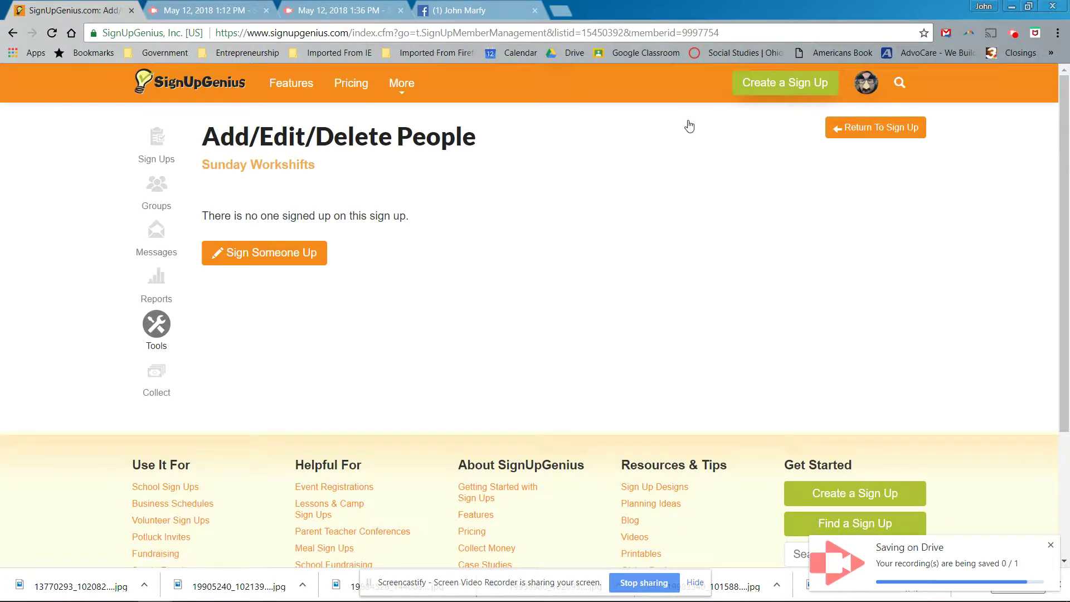
pyautogui.click(264, 254)
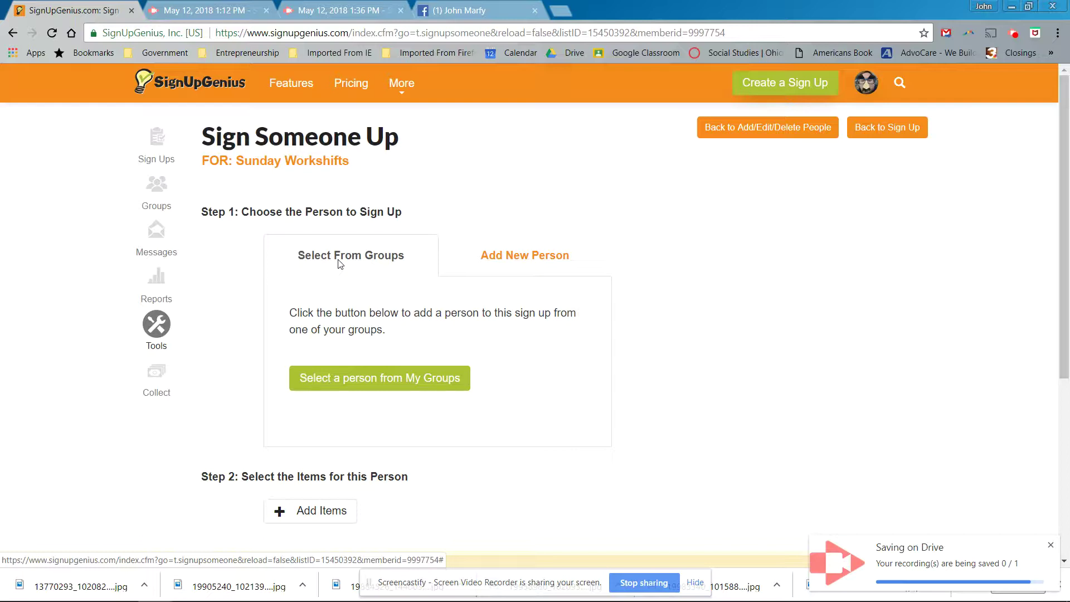
pyautogui.click(360, 382)
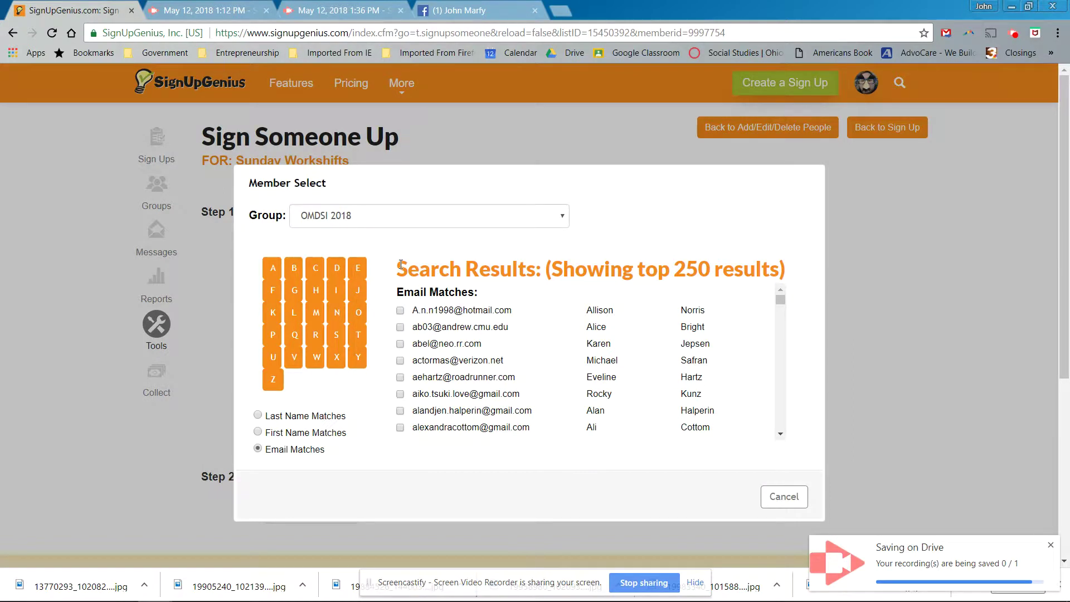
# Step: Filter OMDSI 2018 members by last name starting with B and select the member
pyautogui.click(291, 272)
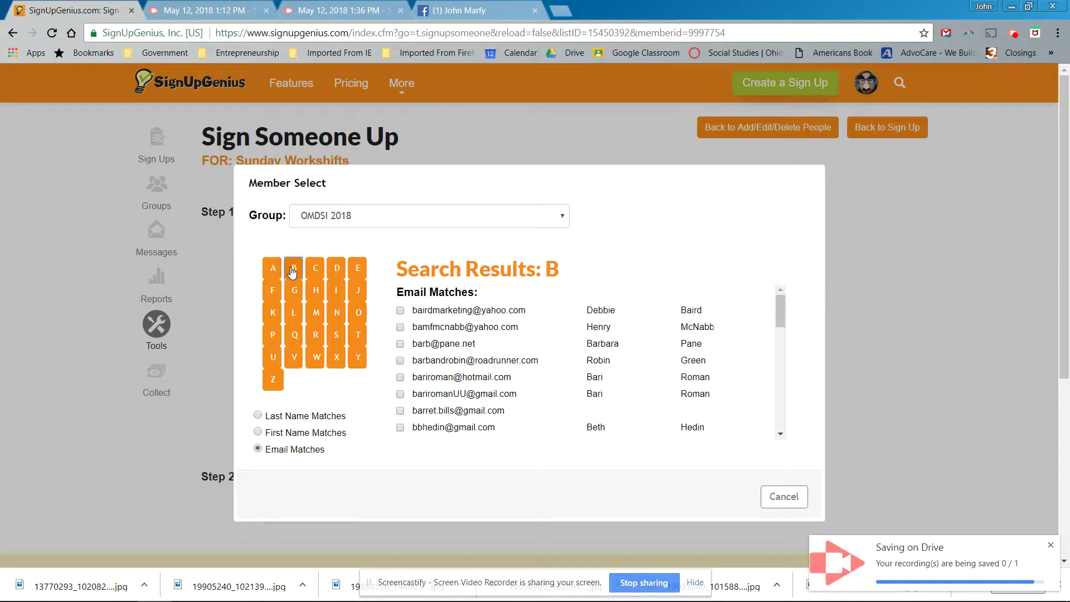
pyautogui.click(258, 415)
pyautogui.scroll(-3, 422, 389)
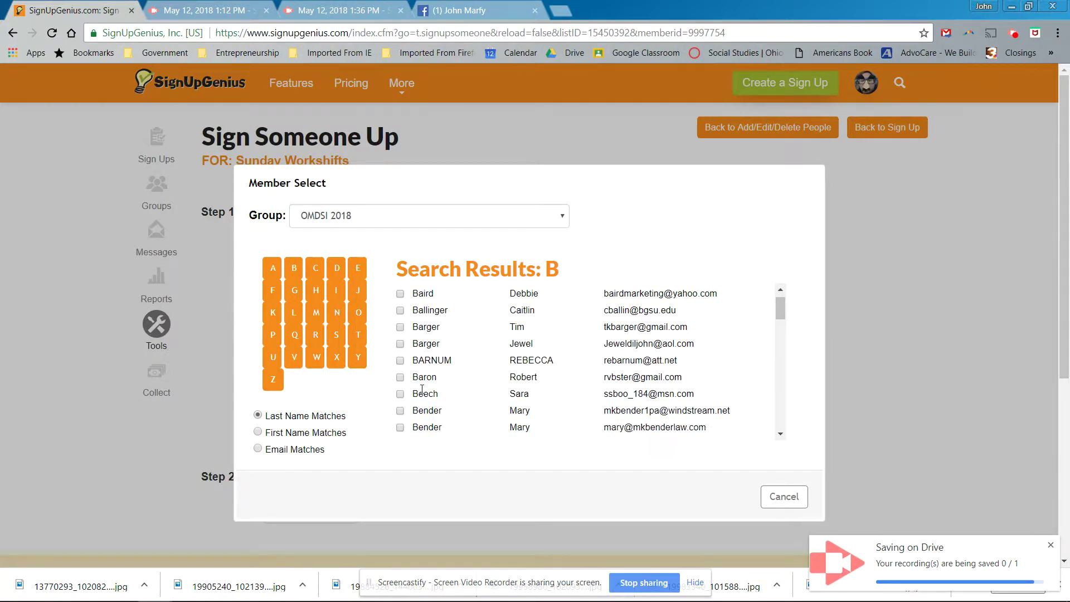
pyautogui.scroll(-3, 422, 389)
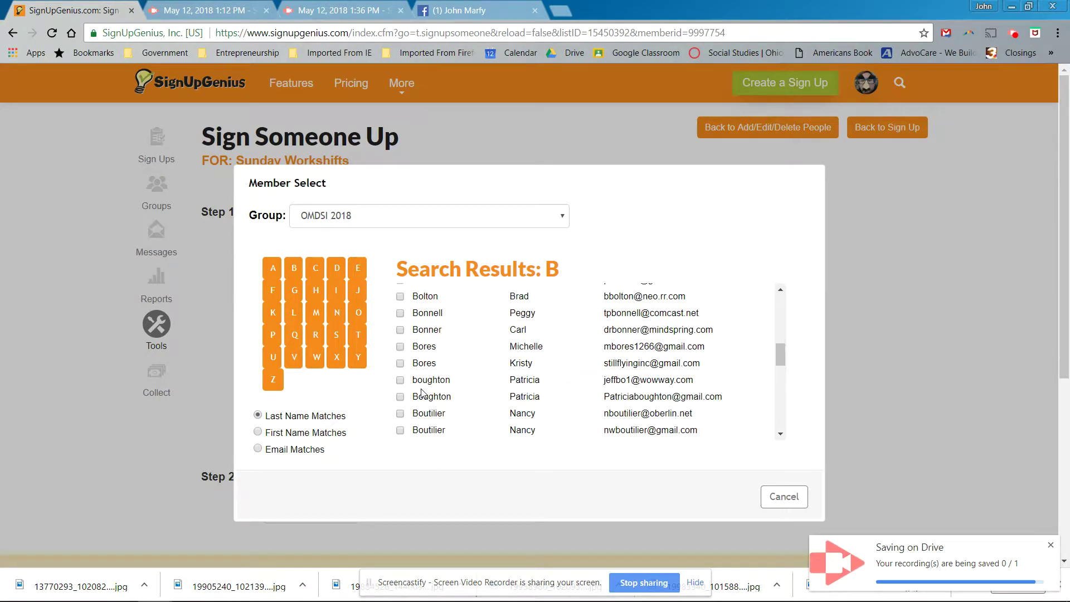
pyautogui.scroll(-2, 422, 392)
pyautogui.scroll(-2, 421, 390)
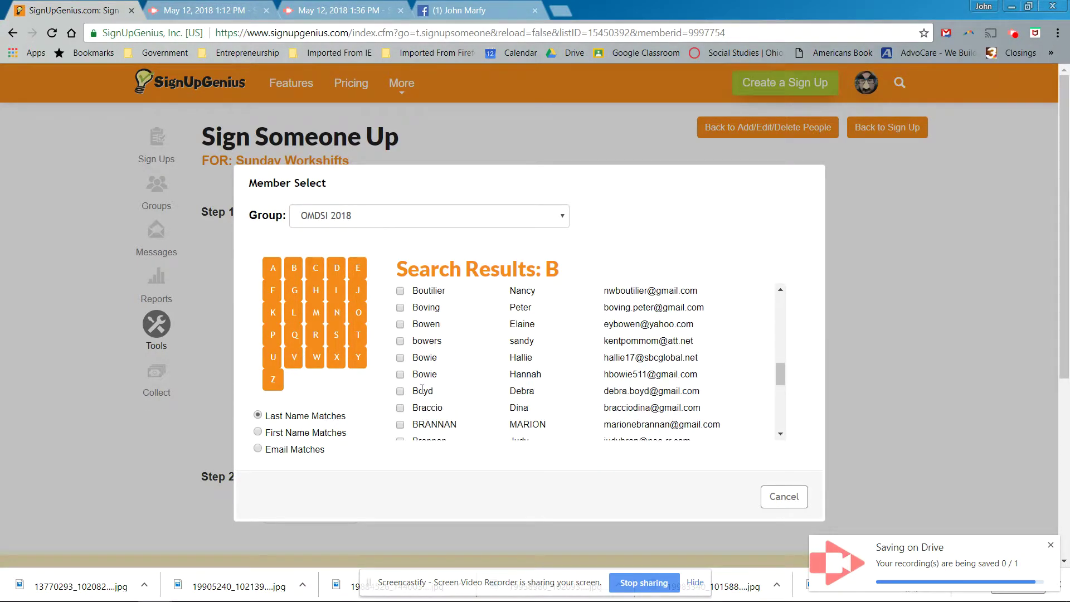
pyautogui.click(405, 391)
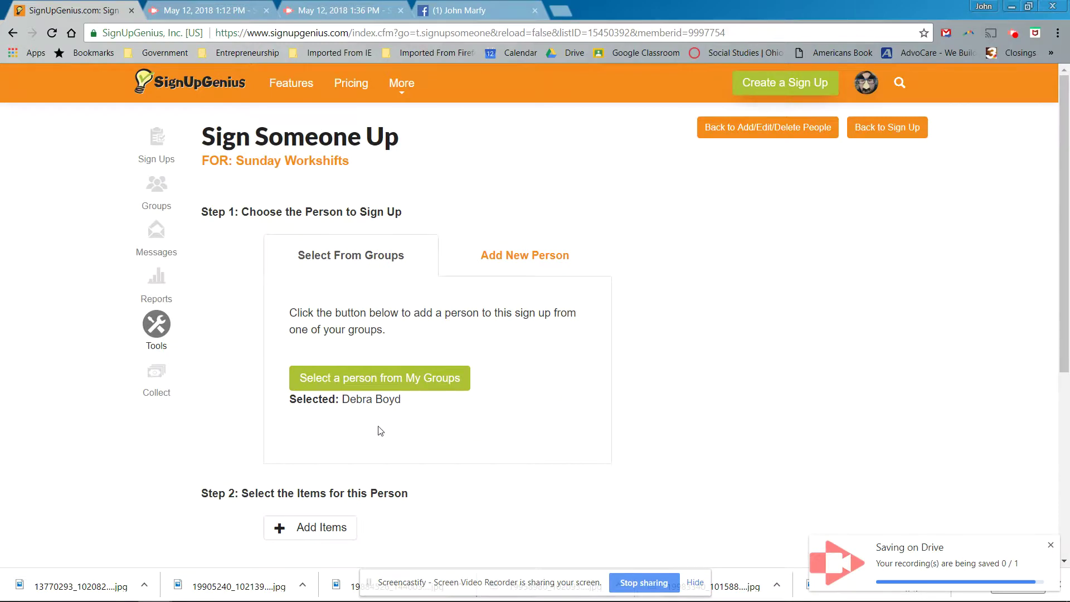
# Step: Sign the member up for the Adult In-Touch Group slot on 07/08/2018, quantity 1
pyautogui.scroll(-2, 379, 439)
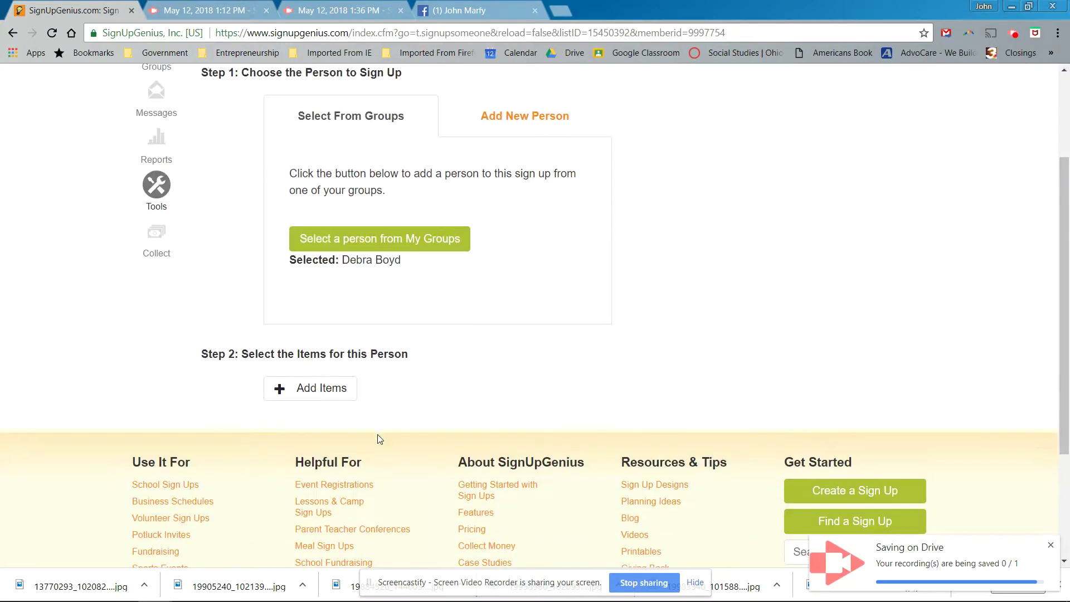
pyautogui.click(310, 390)
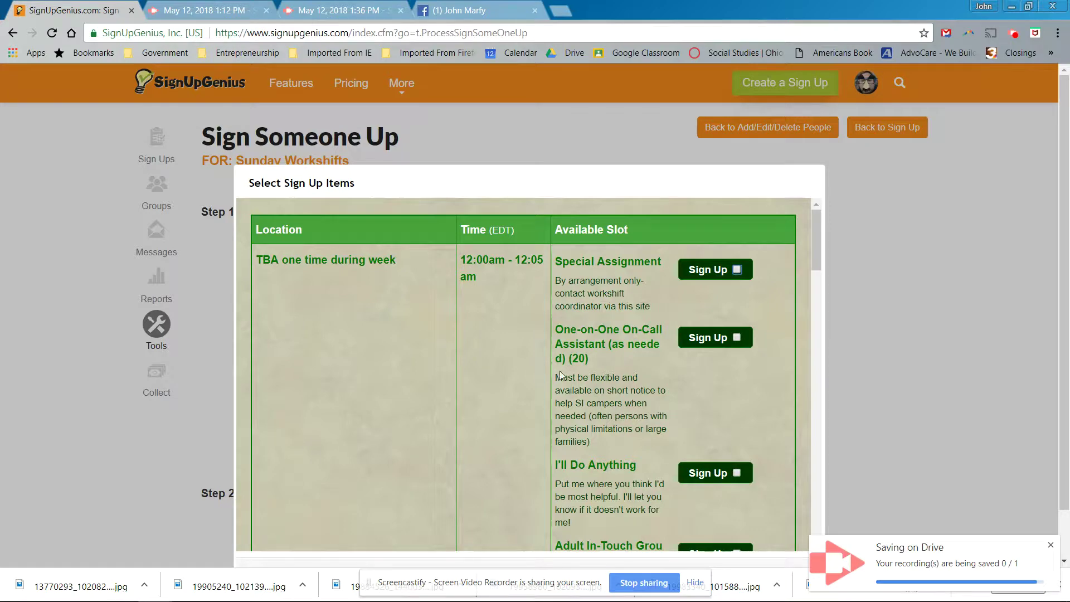
pyautogui.scroll(-4, 559, 370)
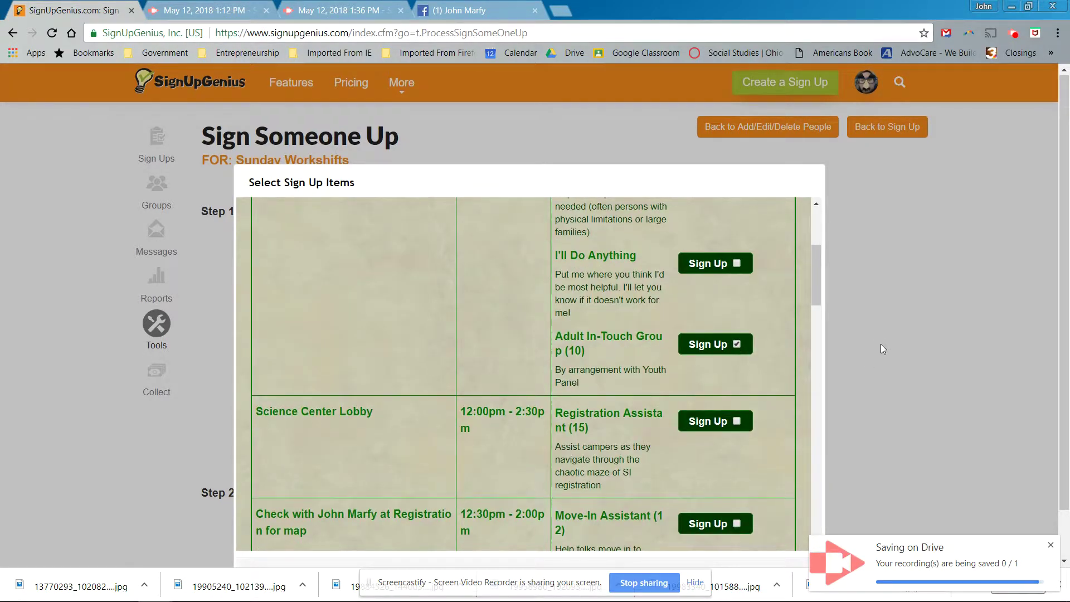
pyautogui.scroll(-1, 881, 345)
pyautogui.click(735, 531)
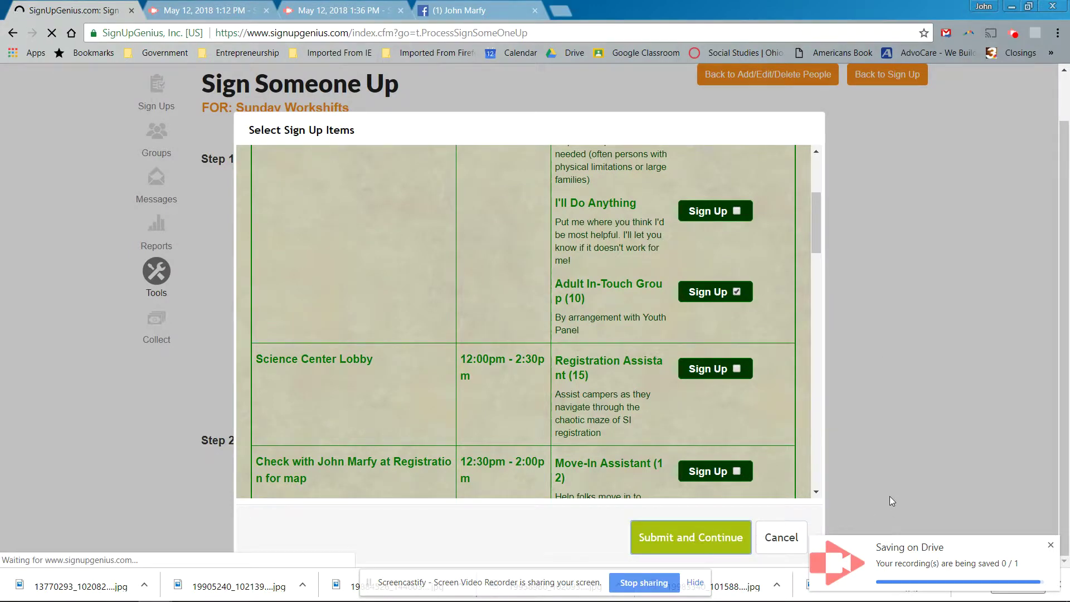
pyautogui.scroll(-4, 782, 431)
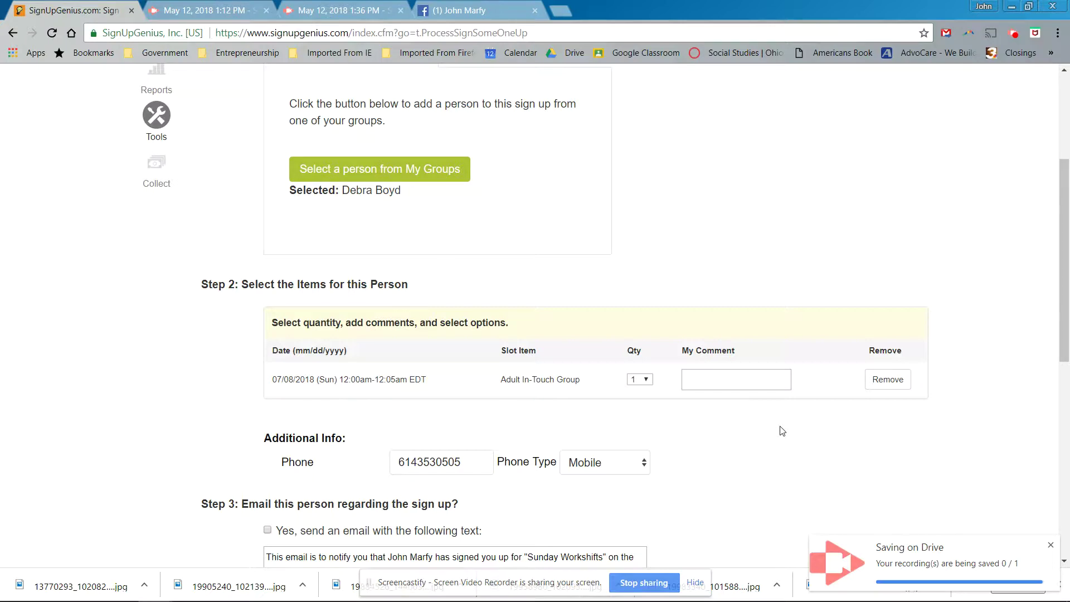
pyautogui.scroll(-5, 782, 430)
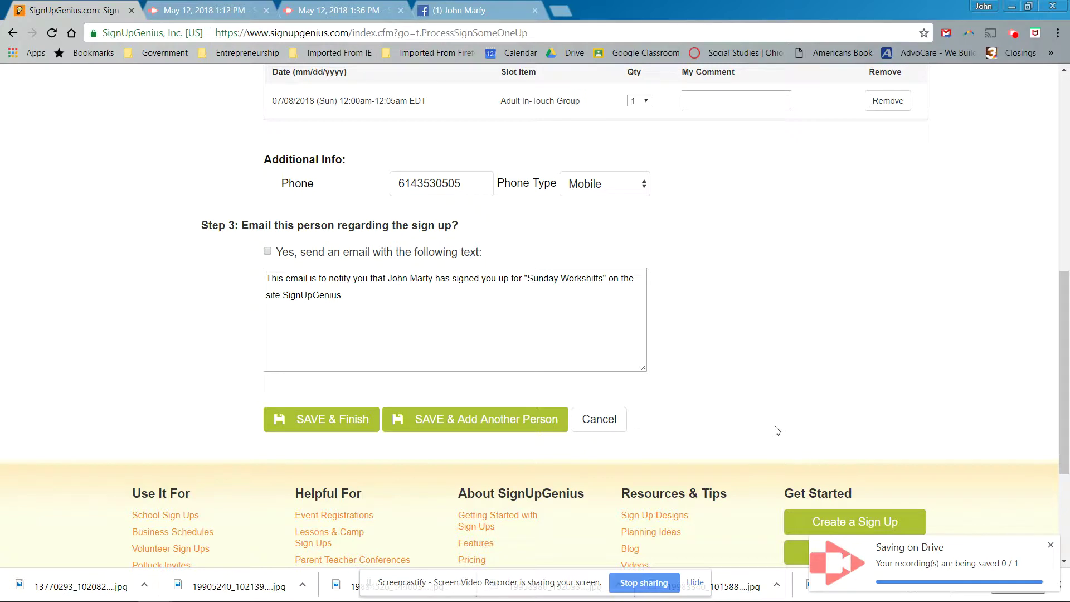
# Step: Save the Adult In-Touch Group sign-up with SAVE & Add Another Person, then return to Sign Ups
pyautogui.click(444, 426)
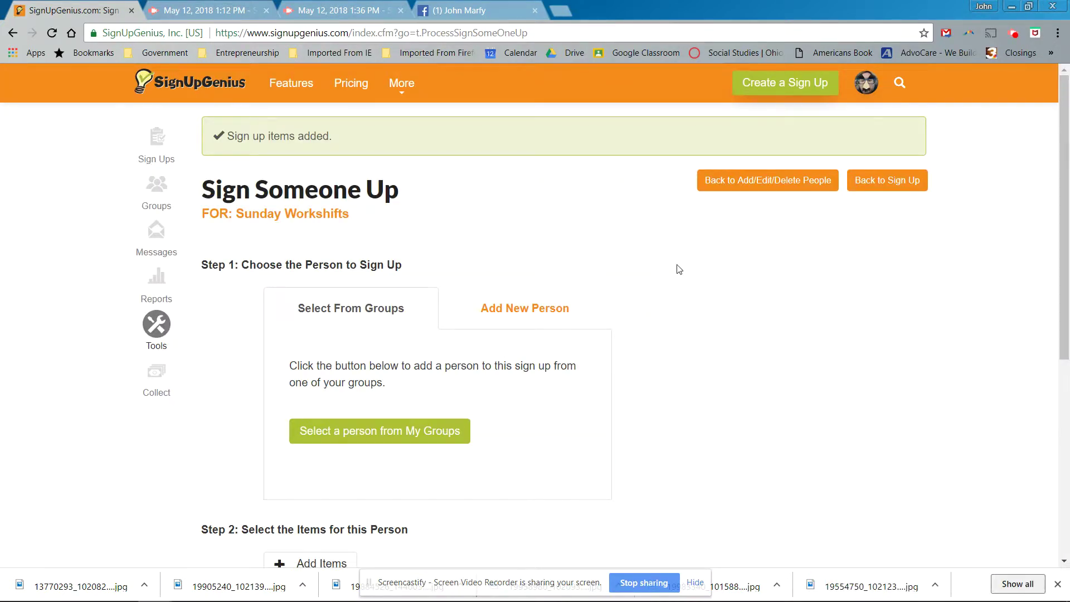
pyautogui.moveTo(863, 85)
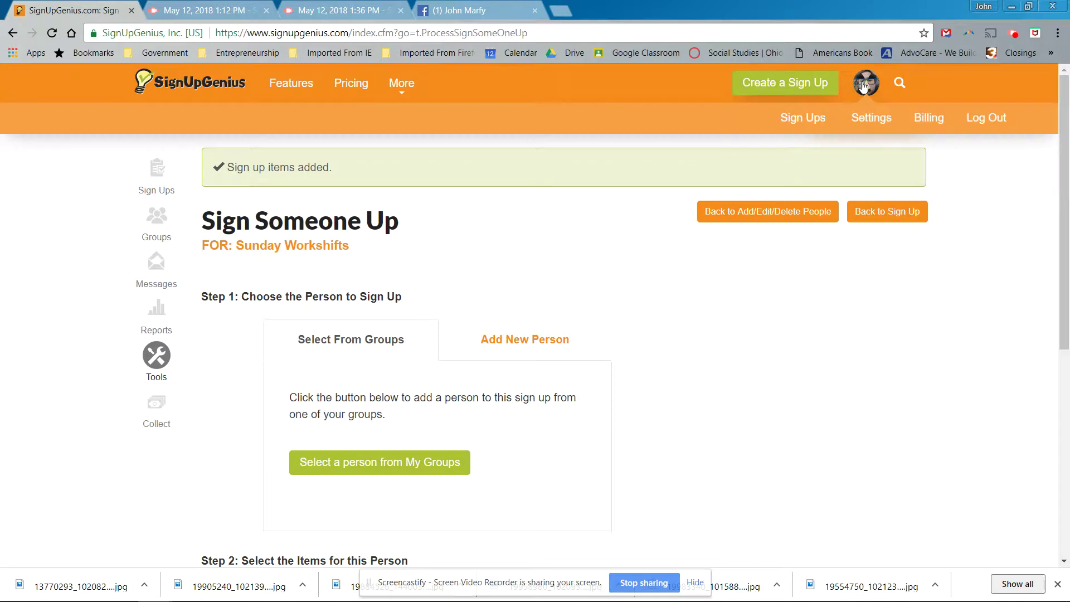
pyautogui.click(802, 122)
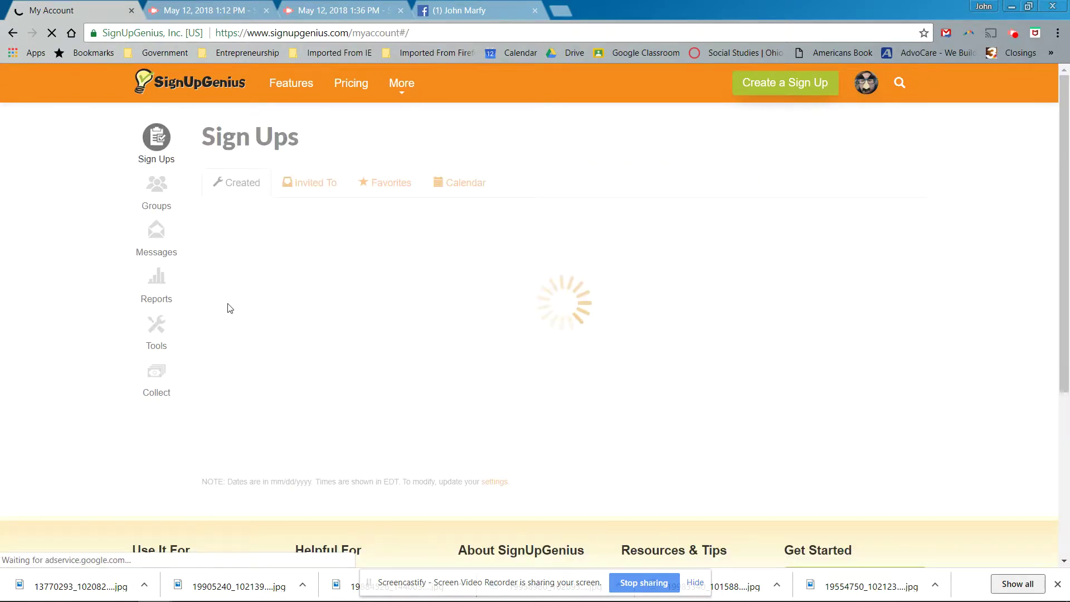
pyautogui.scroll(-3, 429, 326)
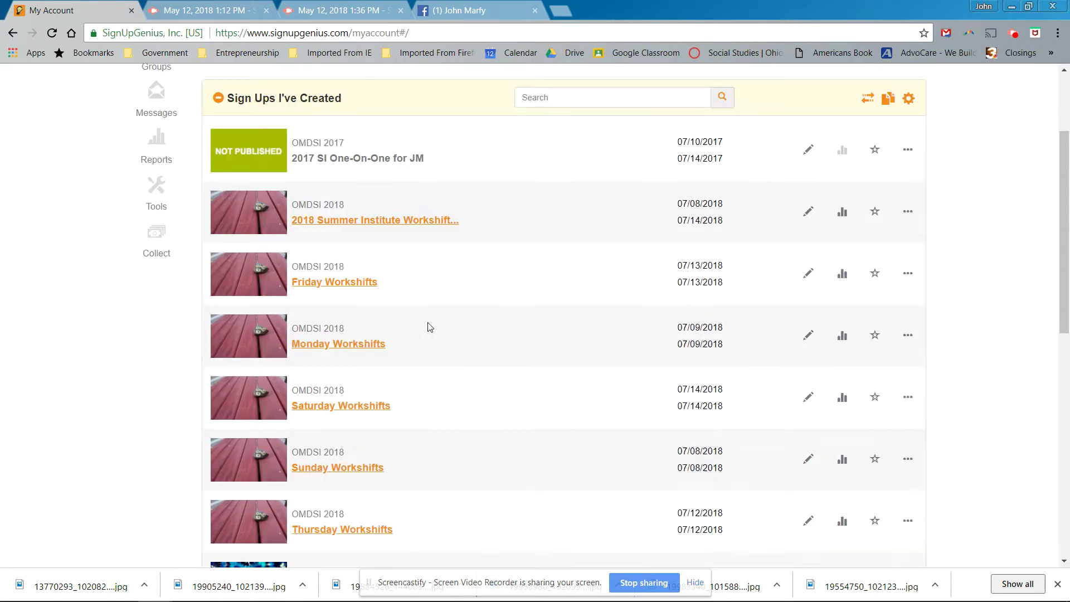
# Step: Open the Sunday Workshifts sign-up for 07/08/2018 from the sign-ups list
pyautogui.scroll(-1, 429, 327)
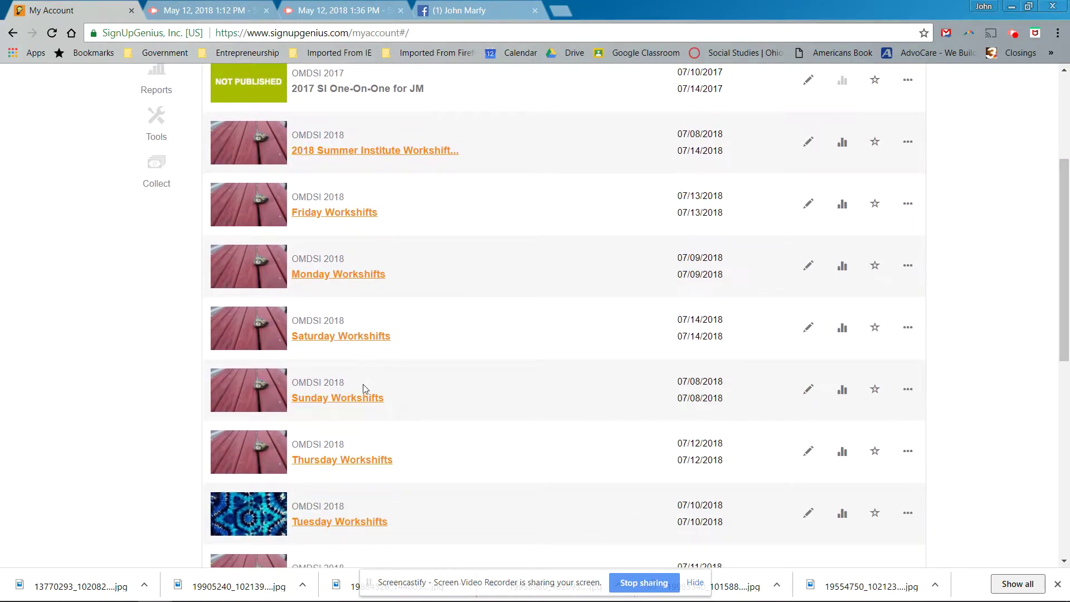
pyautogui.click(368, 400)
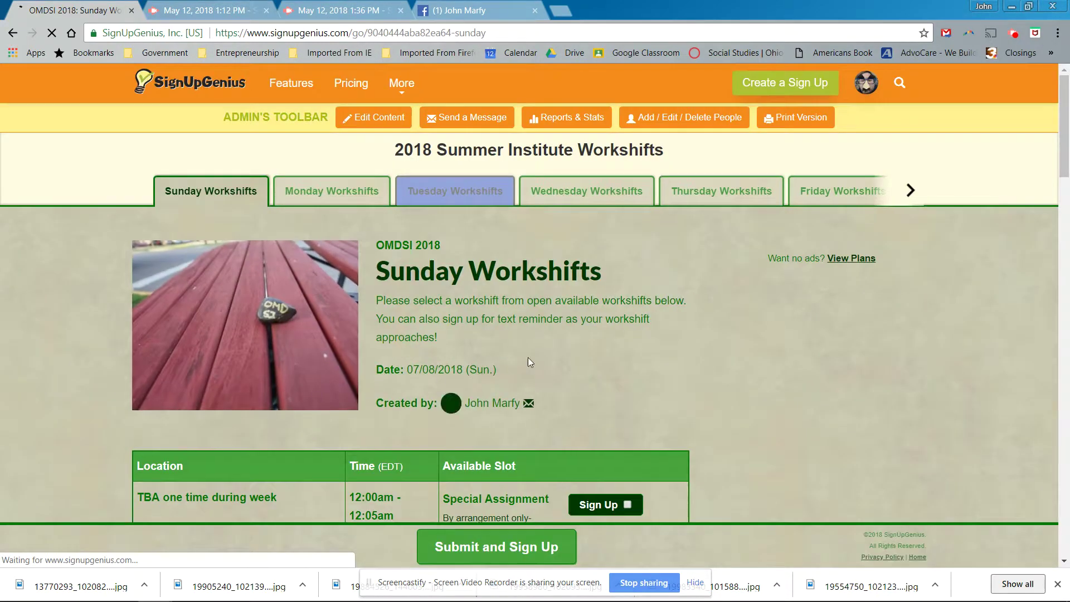
pyautogui.scroll(-5, 560, 351)
pyautogui.scroll(-4, 561, 351)
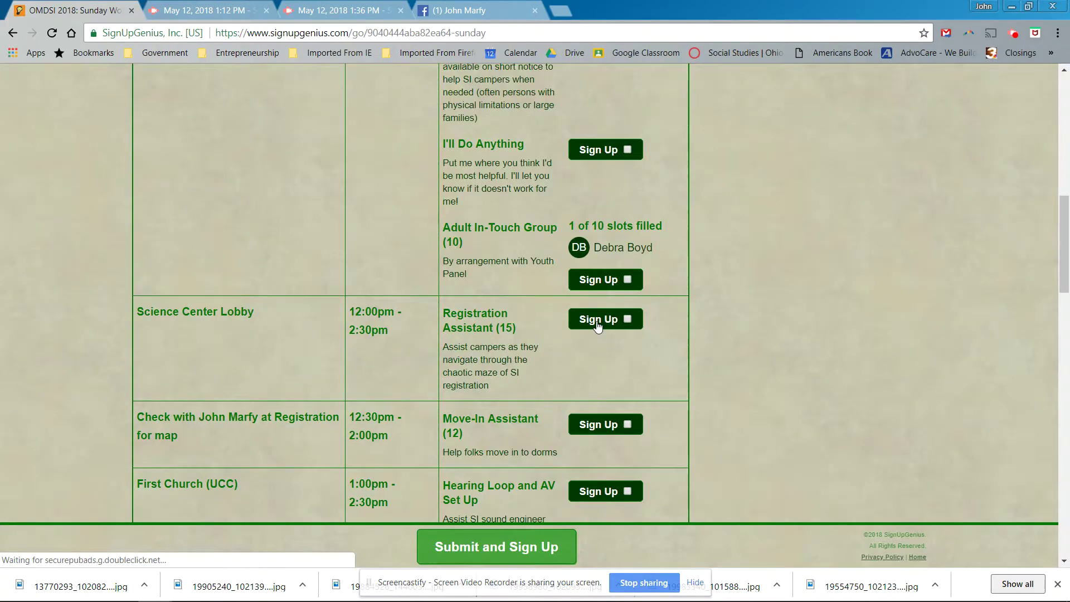
pyautogui.scroll(4, 593, 328)
pyautogui.scroll(5, 593, 328)
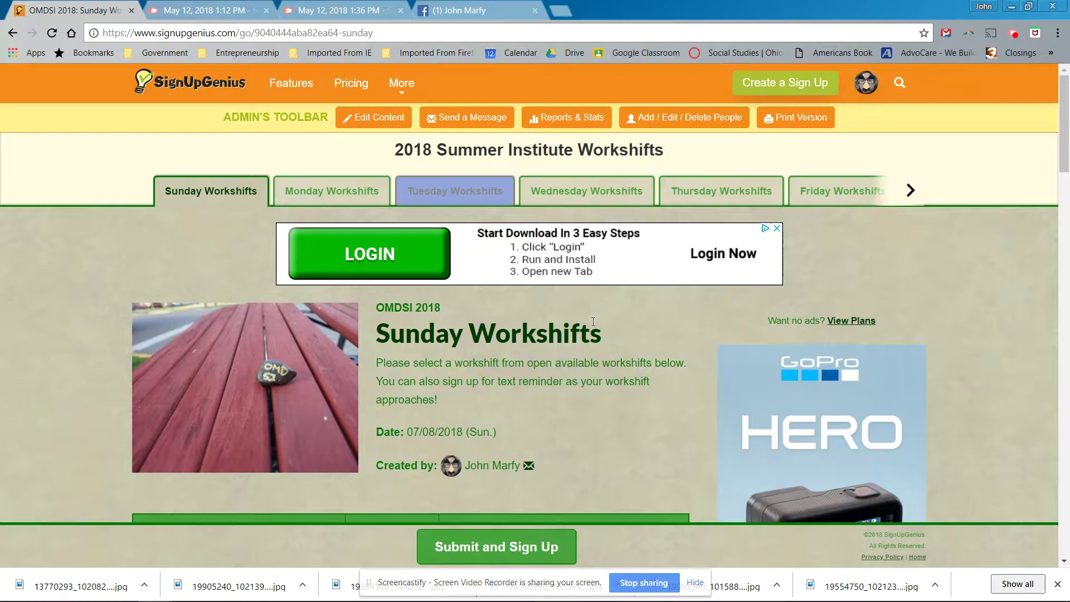
# Step: Edit the page's web address, then dismiss the suggestions to reveal the admin toolbar
pyautogui.click(268, 31)
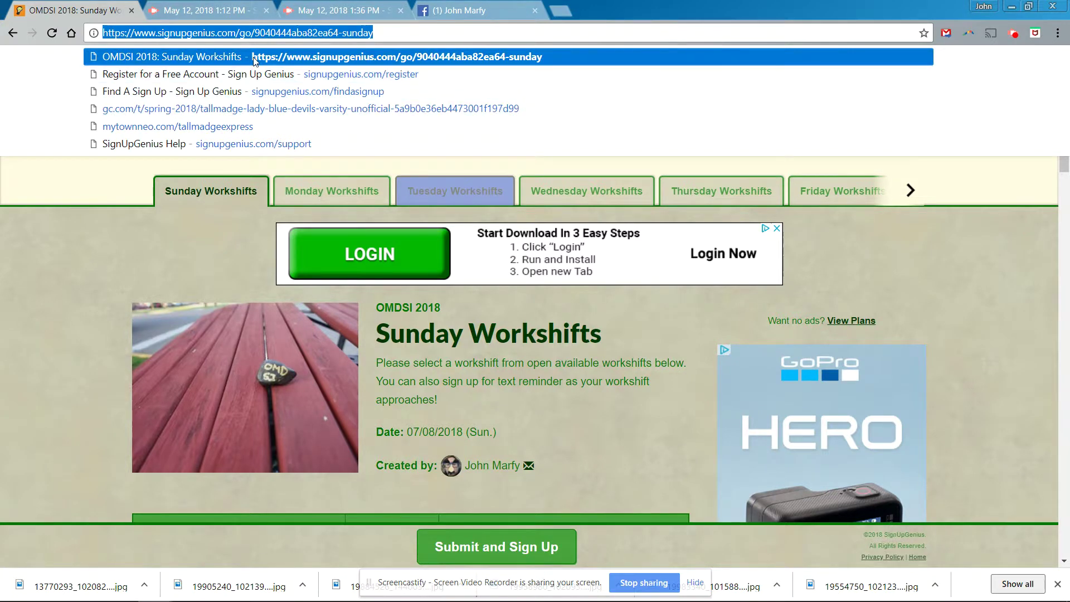
pyautogui.click(254, 33)
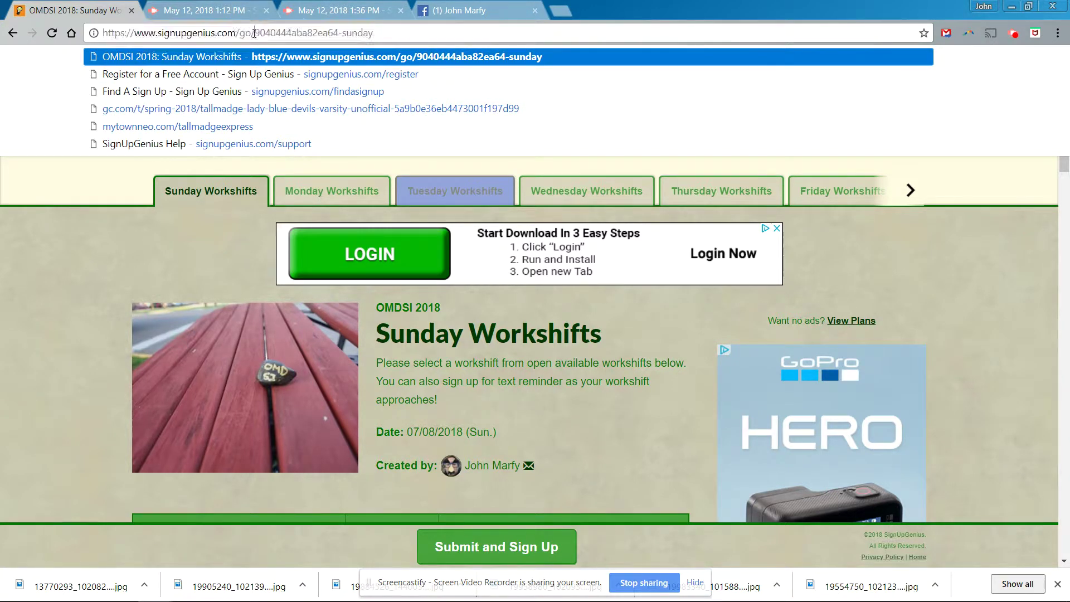
pyautogui.tripleClick(254, 33)
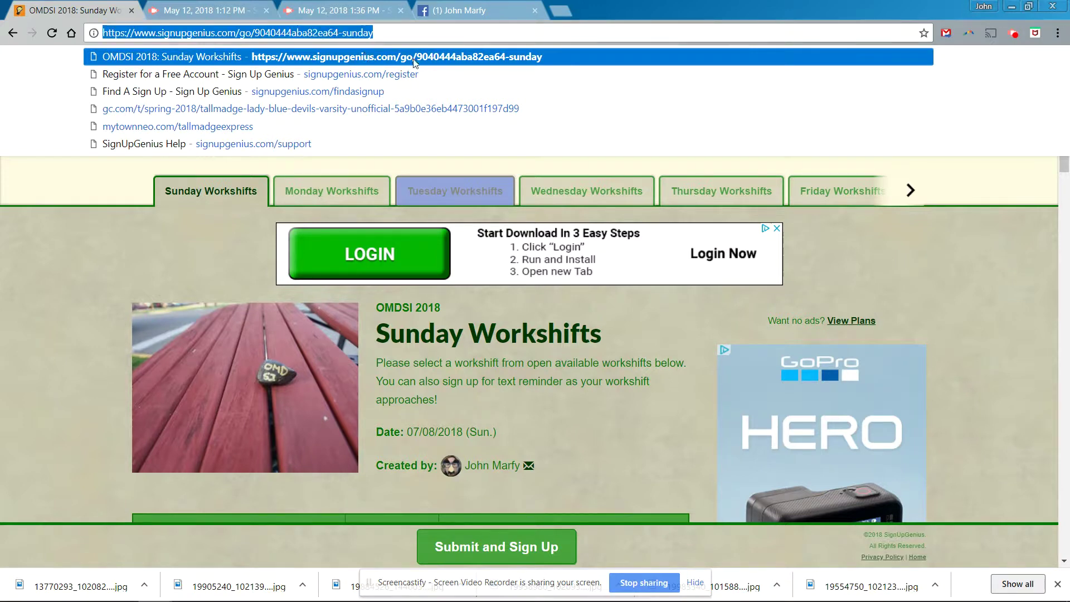
pyautogui.click(402, 29)
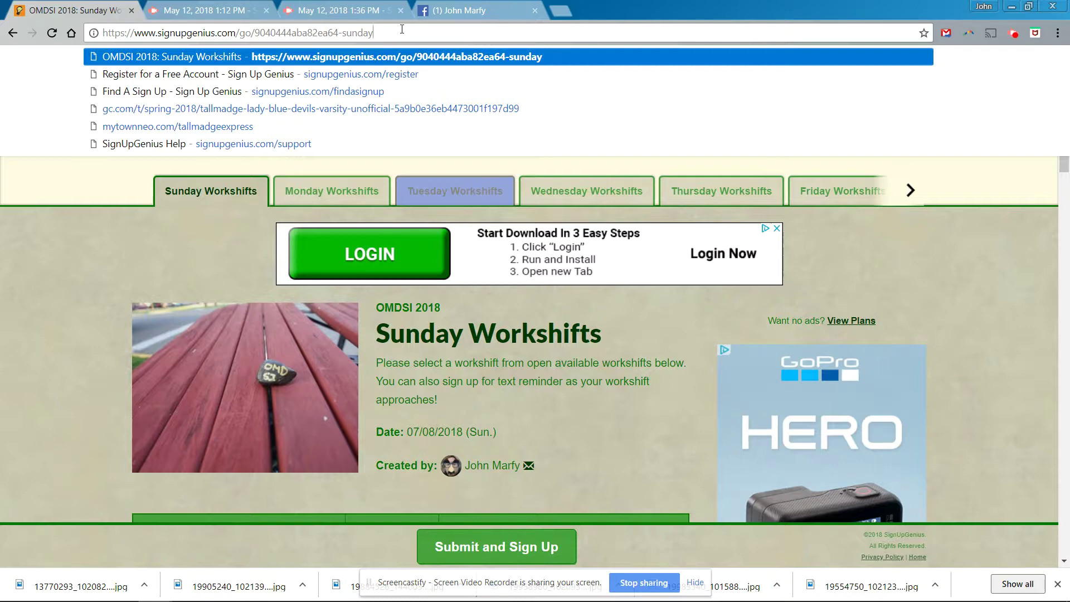
pyautogui.click(338, 33)
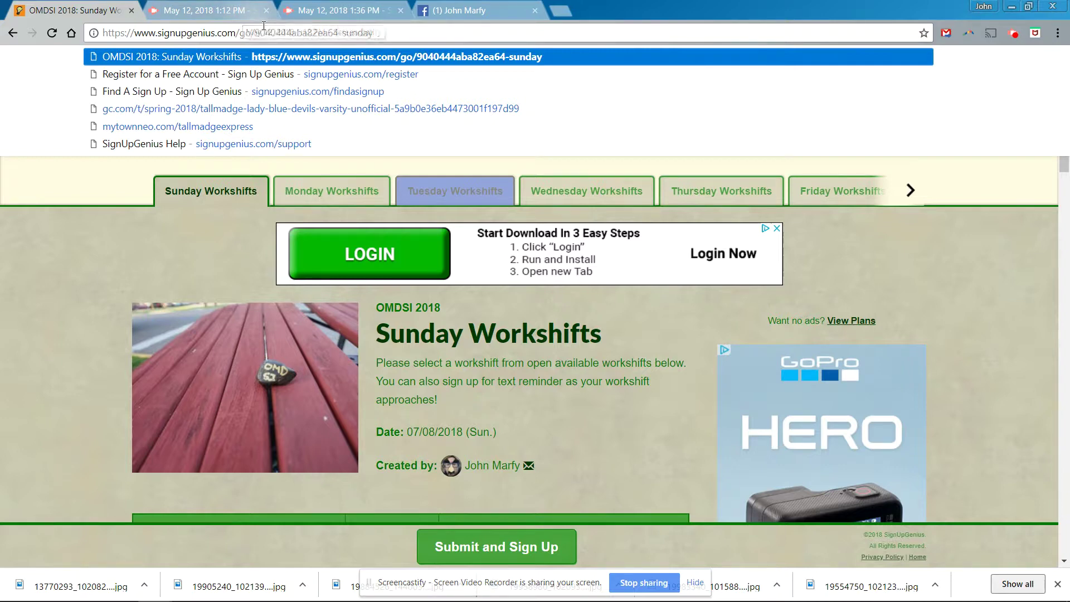
pyautogui.click(123, 206)
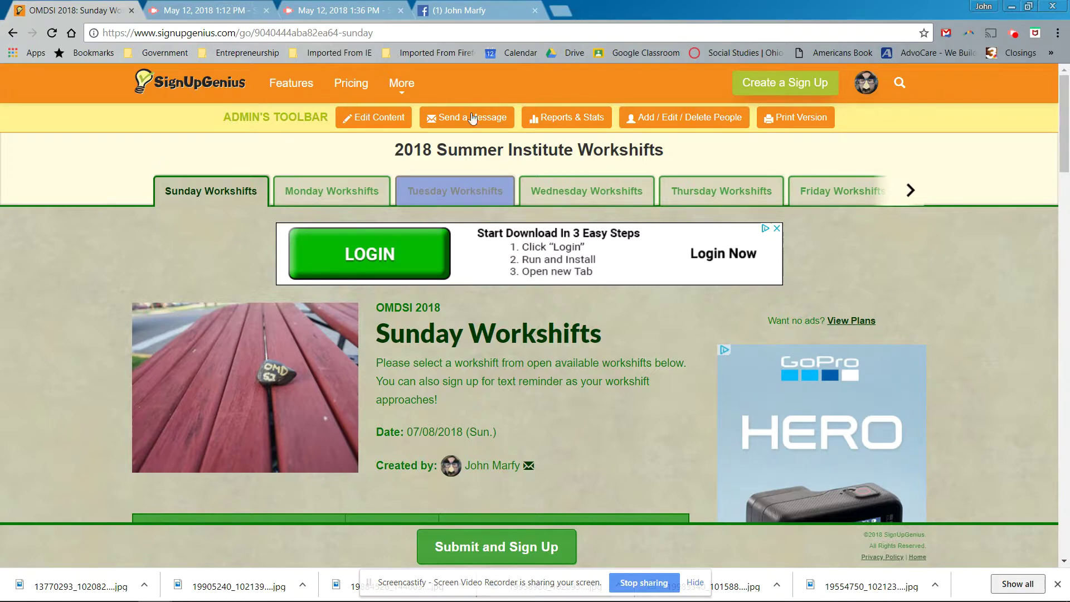
# Step: Reopen the 2018 Summer Institute Workshifts master sign-up via Settings and review its 07/08/2018 slots
pyautogui.moveTo(862, 84)
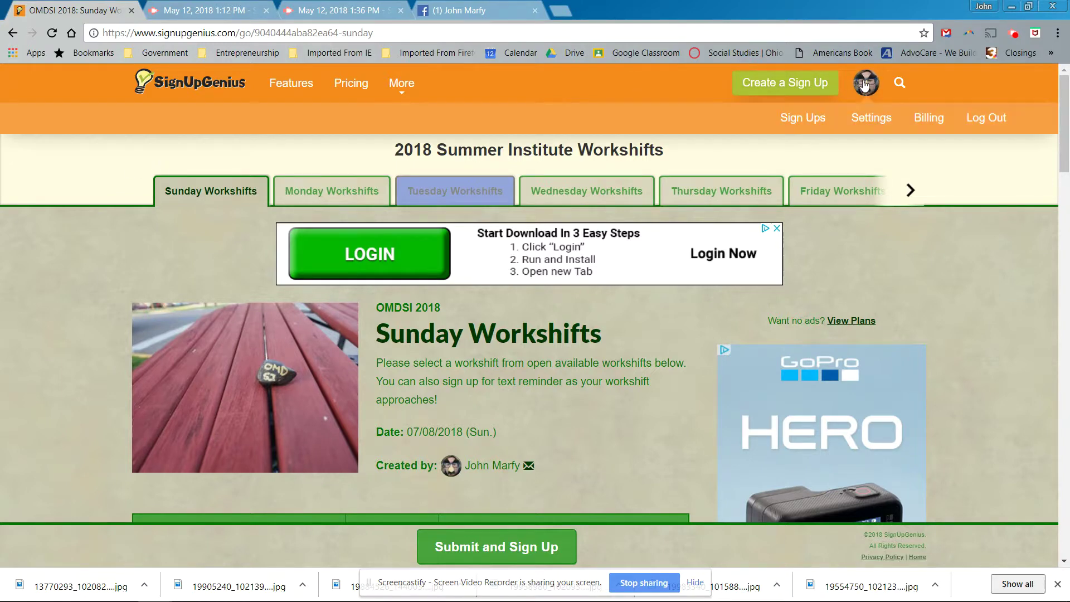
pyautogui.click(870, 114)
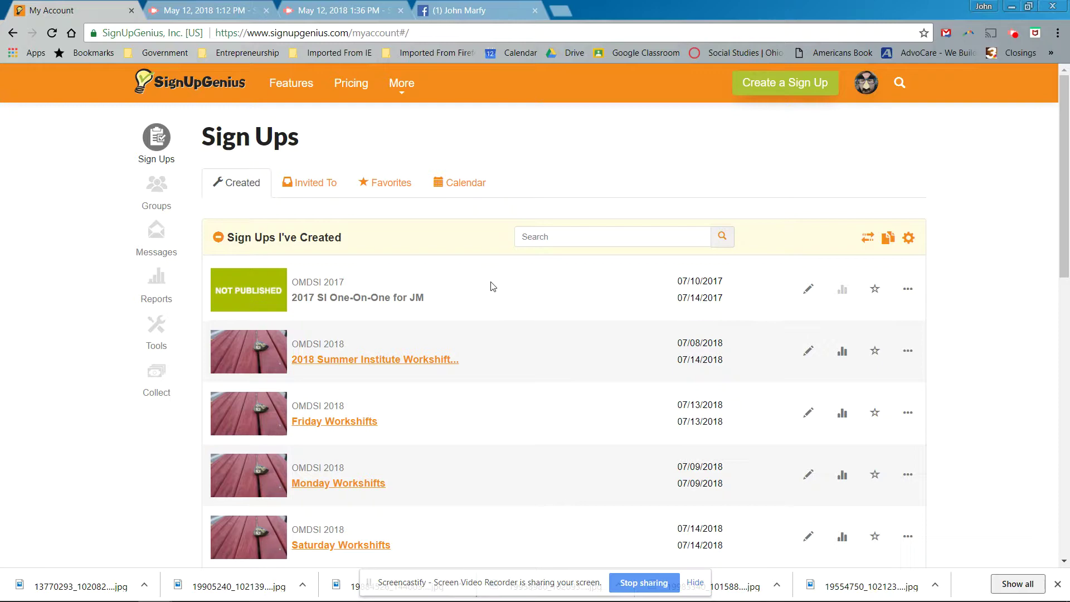
pyautogui.click(441, 360)
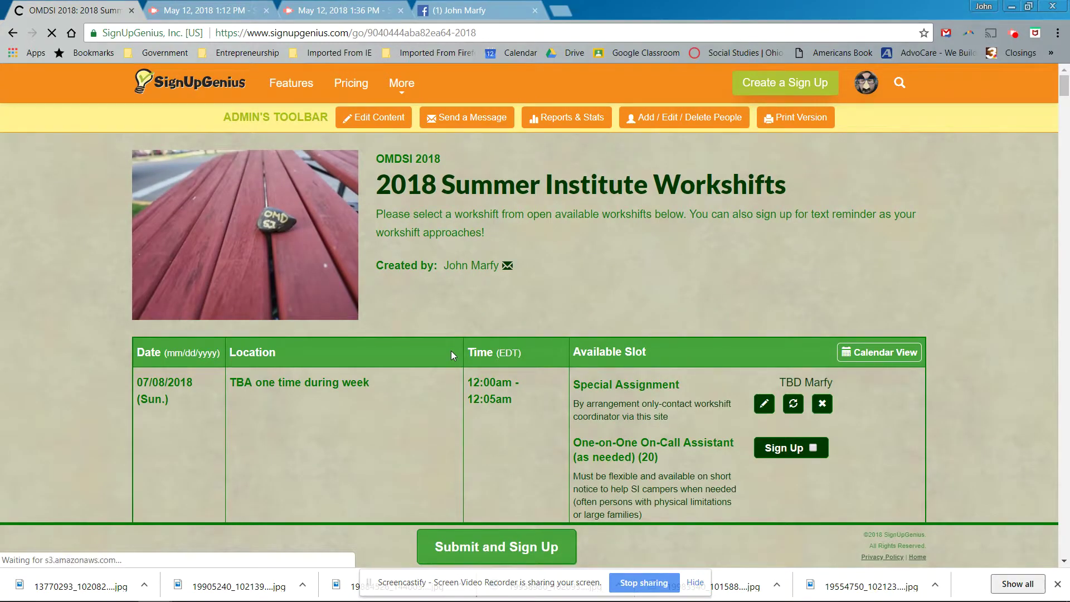
pyautogui.scroll(-3, 453, 349)
pyautogui.scroll(-7, 452, 349)
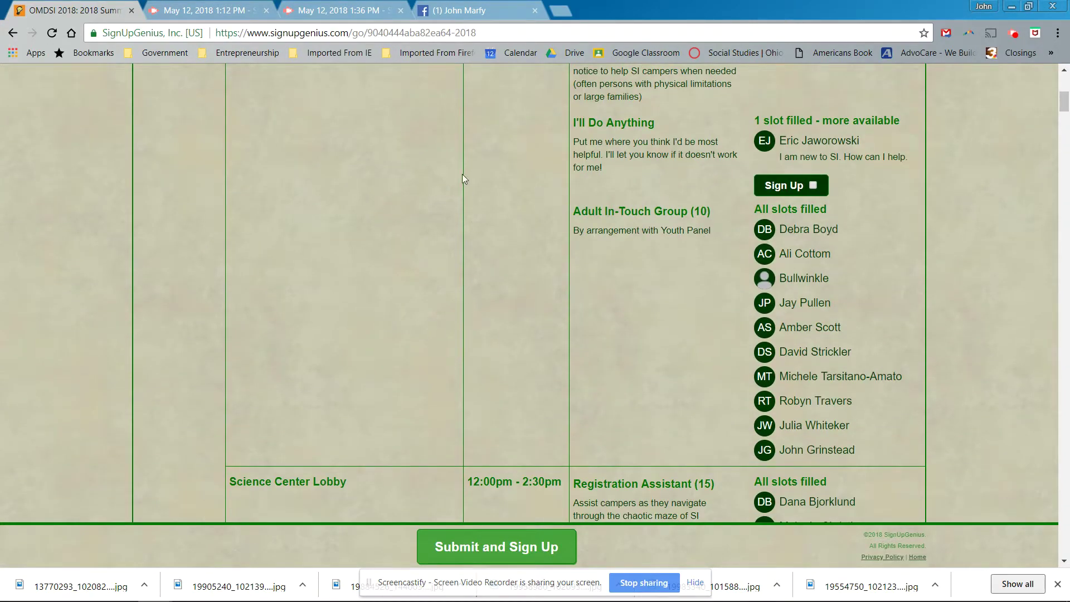
pyautogui.scroll(7, 576, 429)
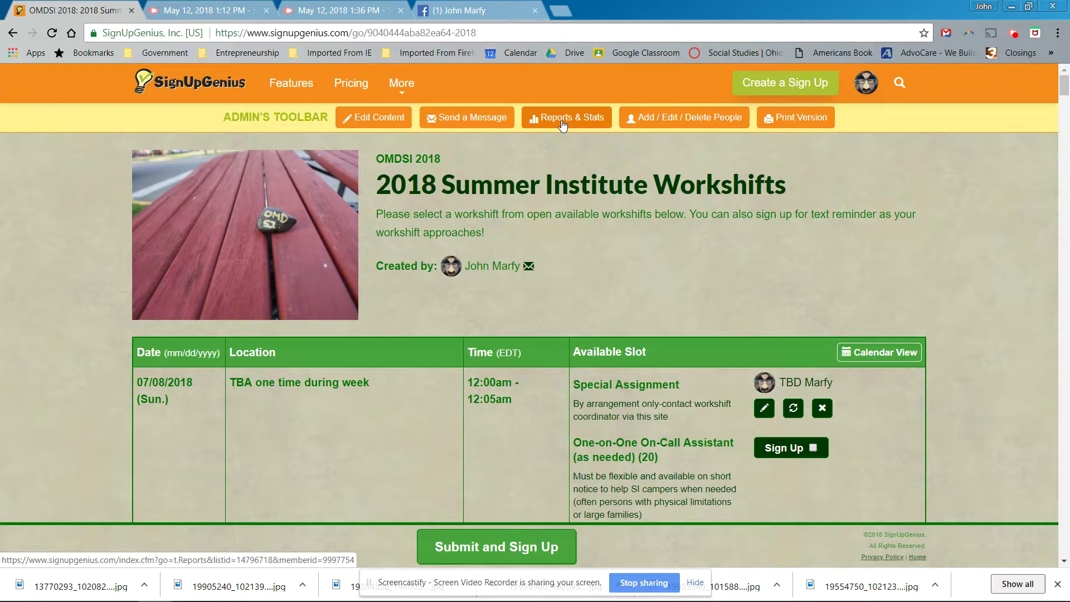
# Step: Show the People Currently Signed Up table and bring up page options for printing it
pyautogui.click(683, 117)
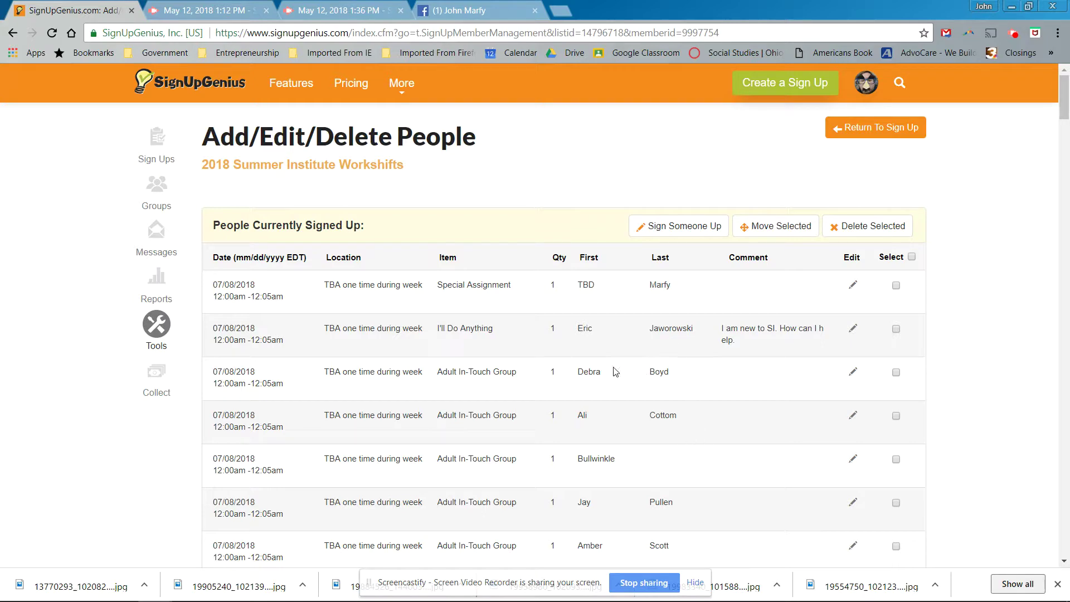
pyautogui.scroll(-7, 488, 368)
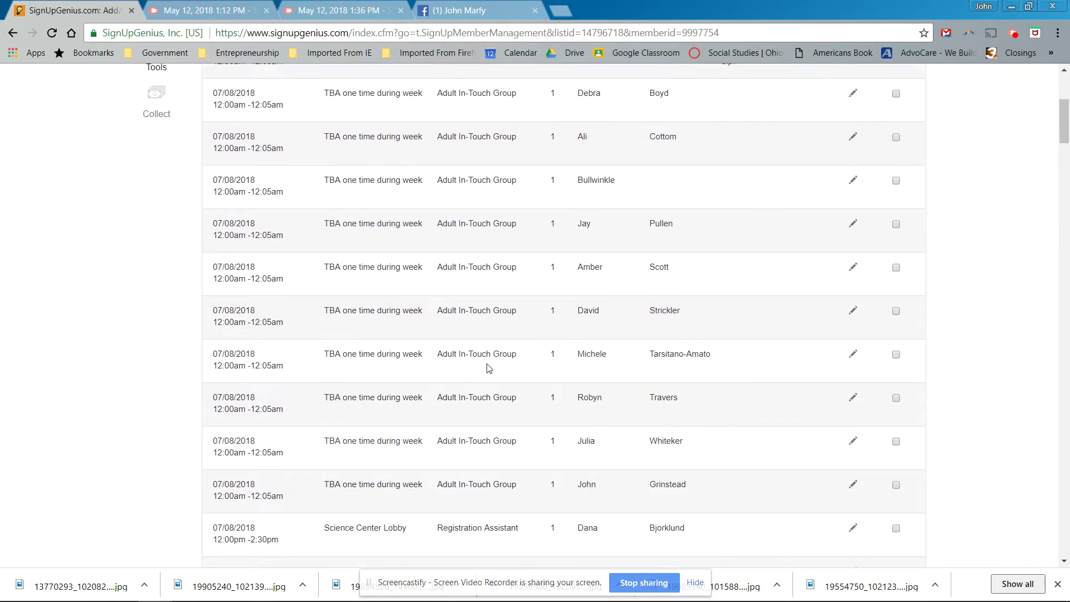
pyautogui.scroll(-8, 488, 368)
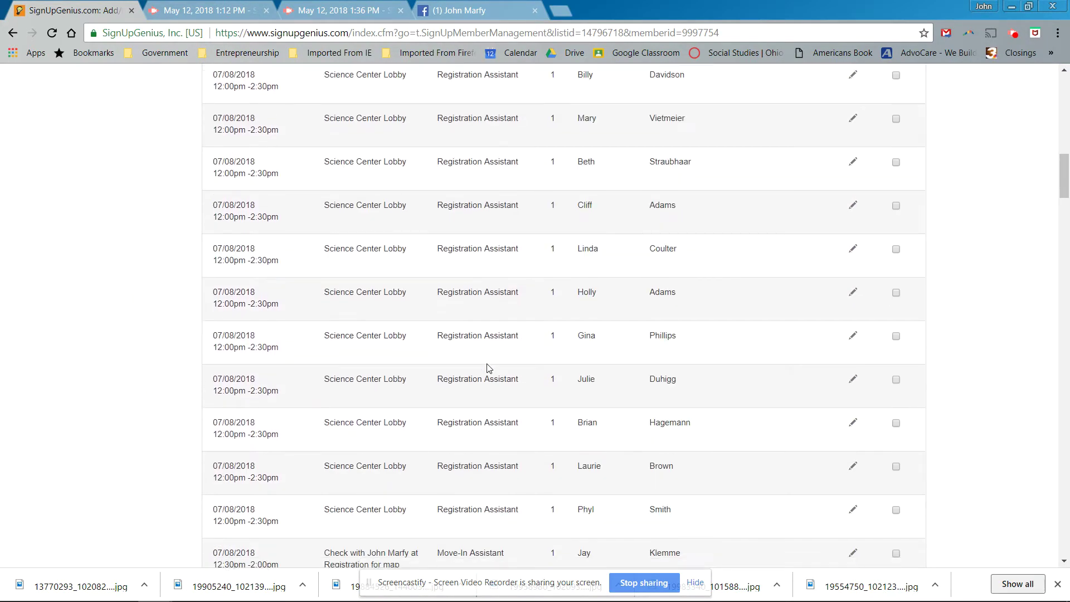
pyautogui.scroll(7, 488, 365)
pyautogui.scroll(10, 487, 364)
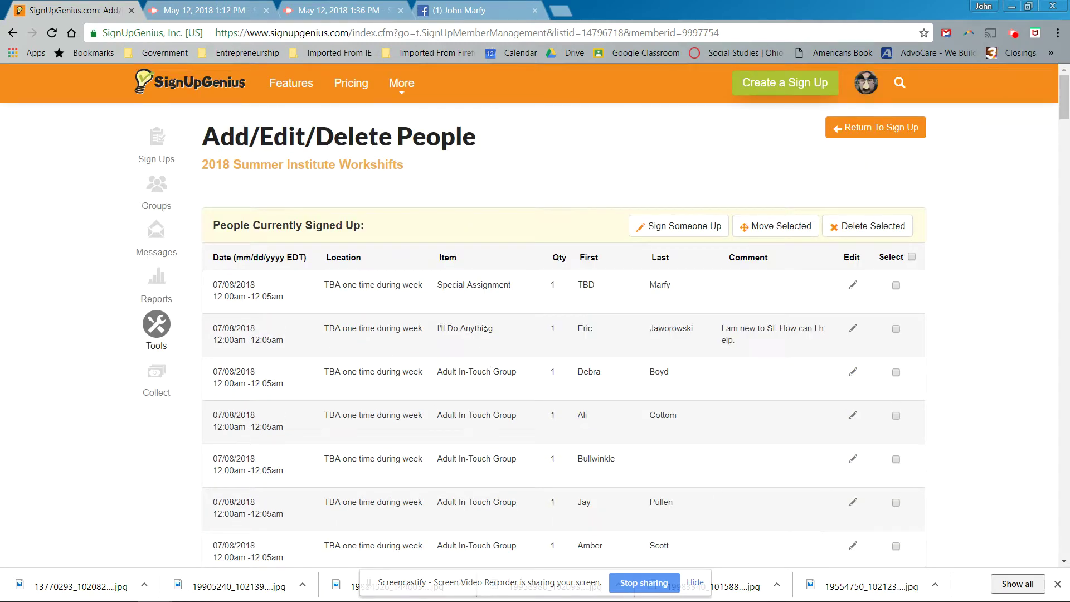
pyautogui.rightClick(482, 170)
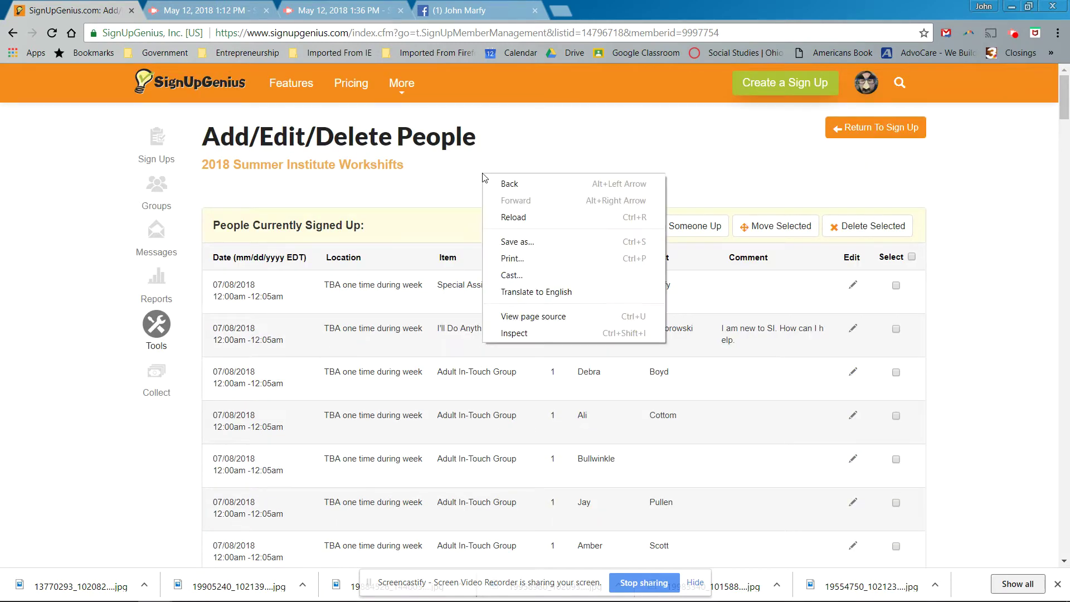
pyautogui.click(493, 259)
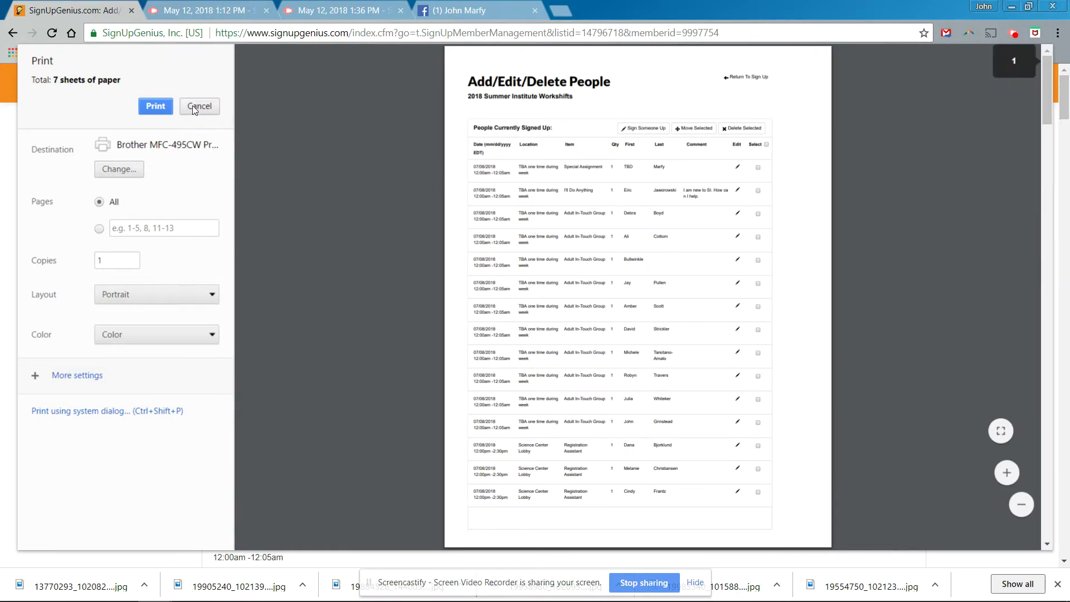
pyautogui.scroll(-15, 716, 357)
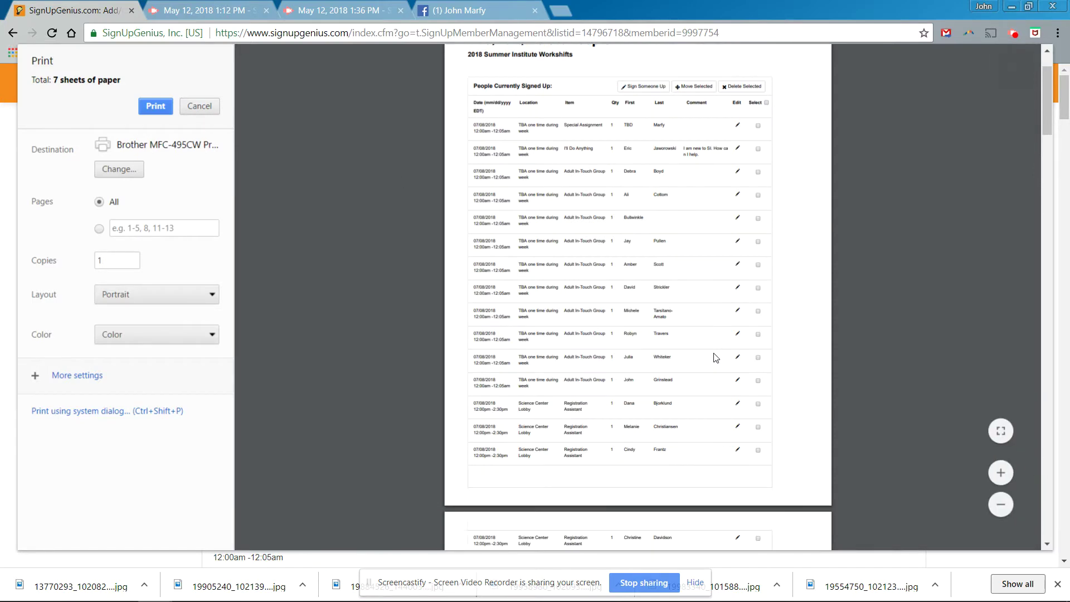
pyautogui.scroll(-18, 715, 354)
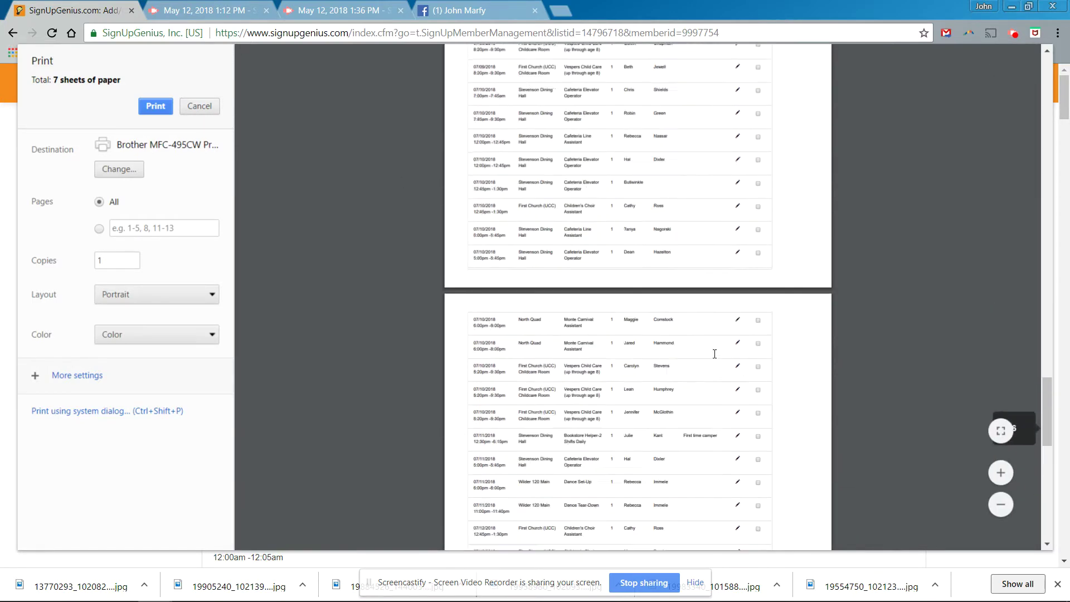
pyautogui.scroll(6, 714, 354)
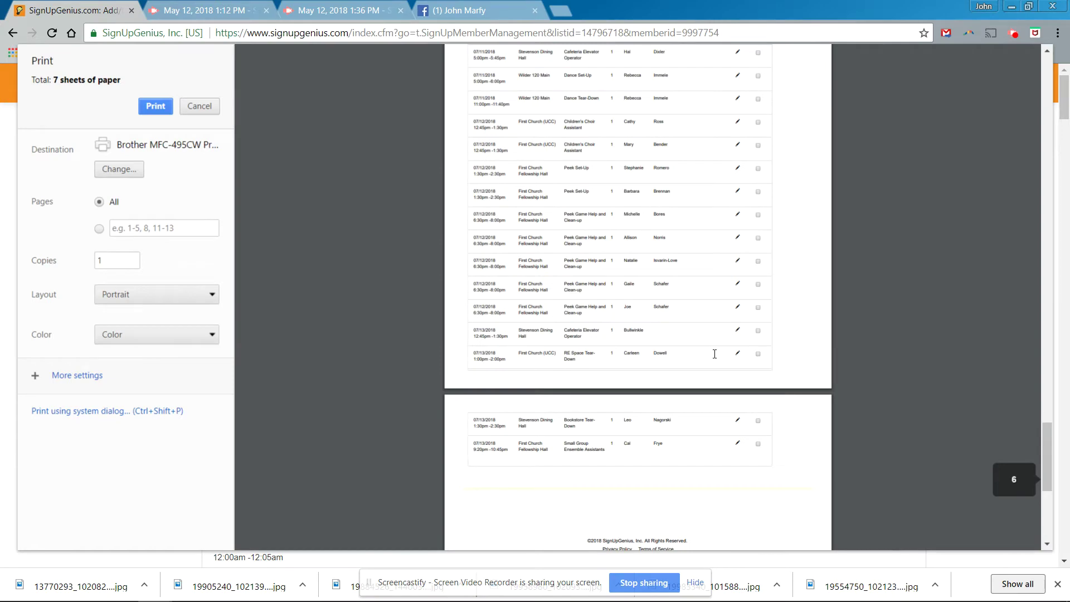
pyautogui.scroll(-5, 715, 354)
pyautogui.scroll(5, 716, 358)
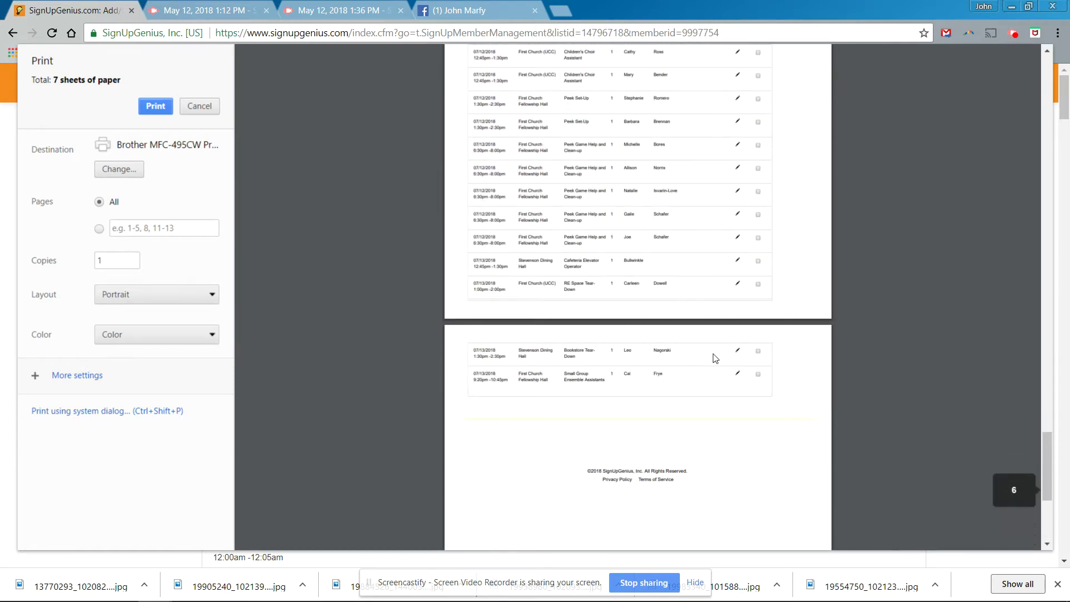
pyautogui.scroll(18, 716, 358)
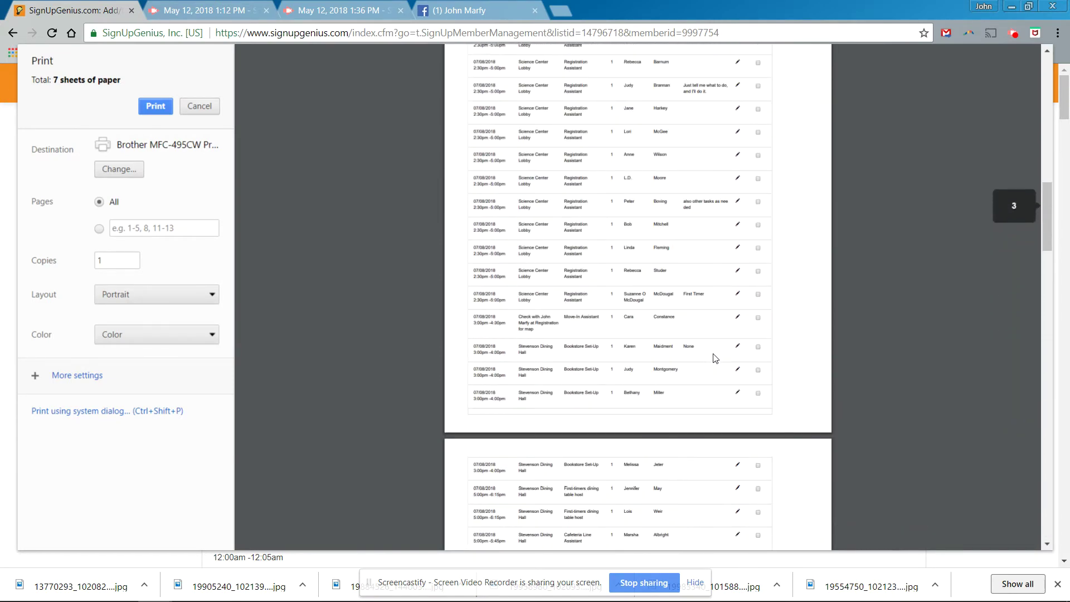
pyautogui.scroll(10, 716, 358)
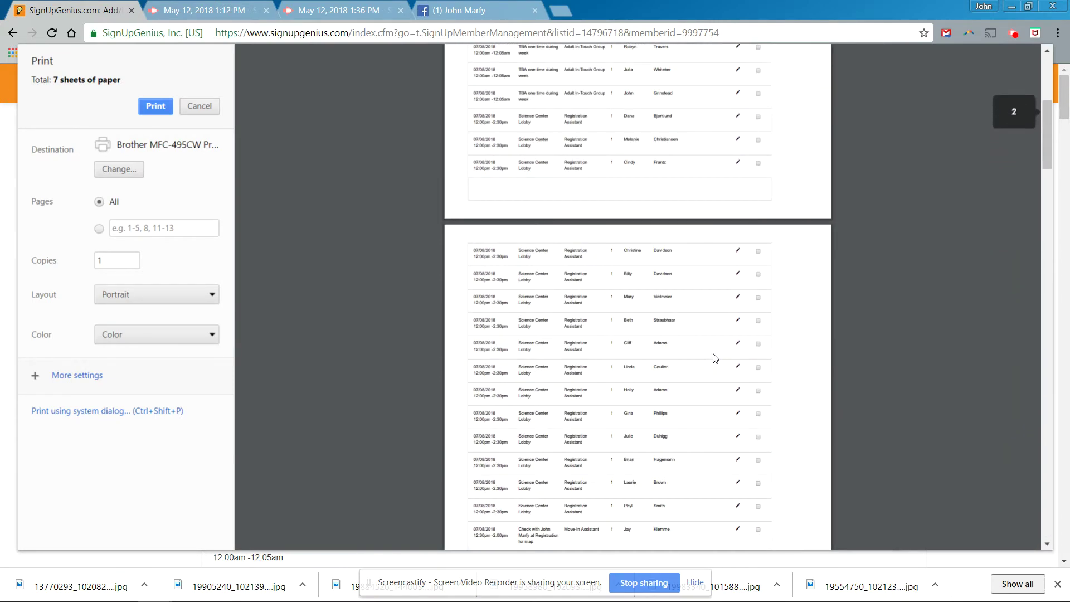
pyautogui.click(209, 111)
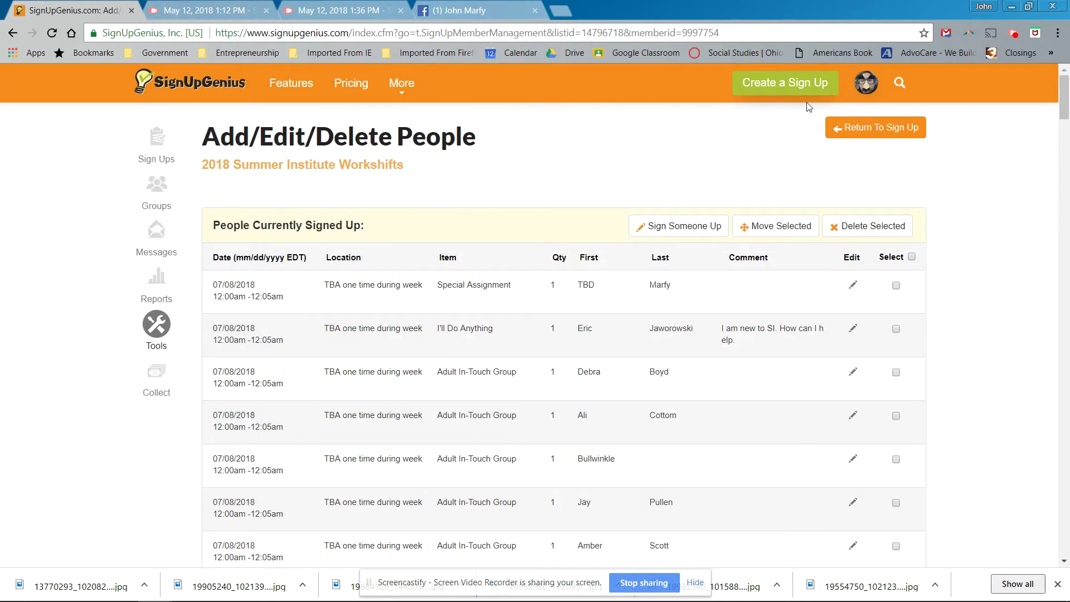
# Step: Open the Sign Ups page from the avatar menu in a new window
pyautogui.rightClick(875, 86)
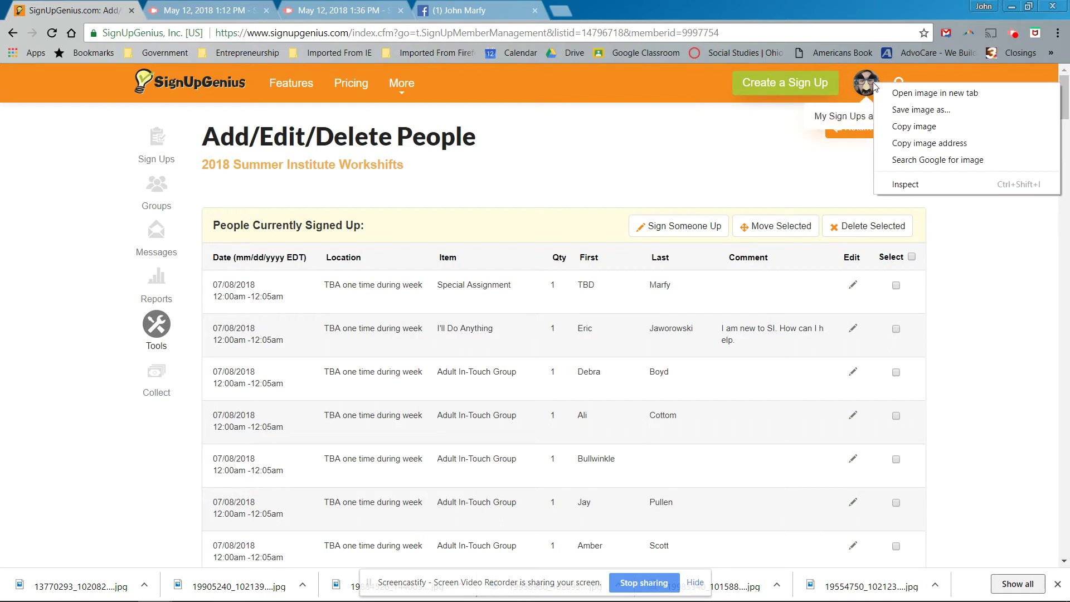
pyautogui.click(761, 149)
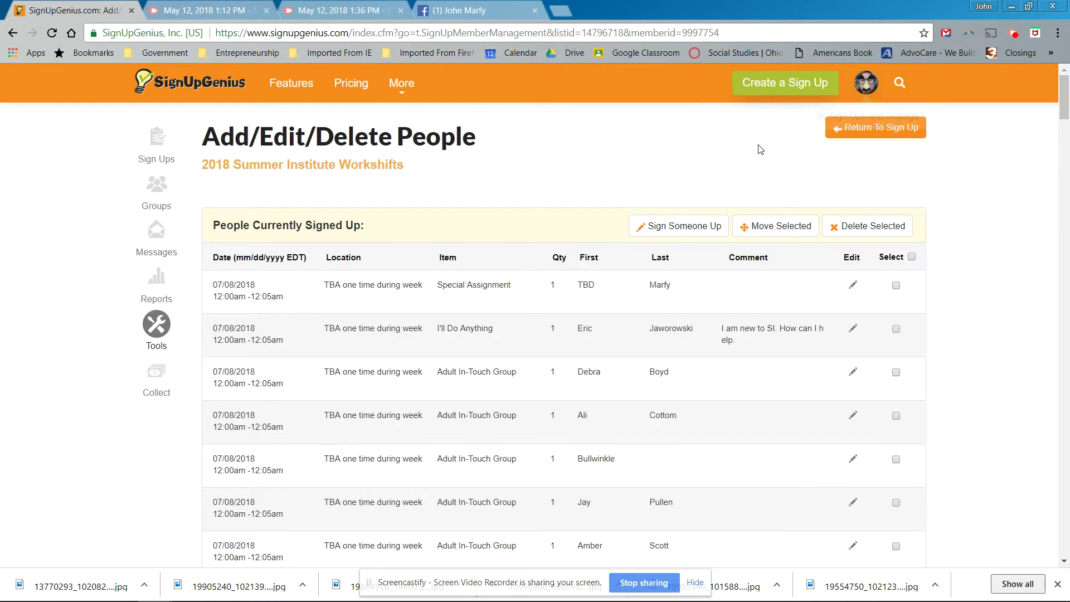
pyautogui.moveTo(863, 89)
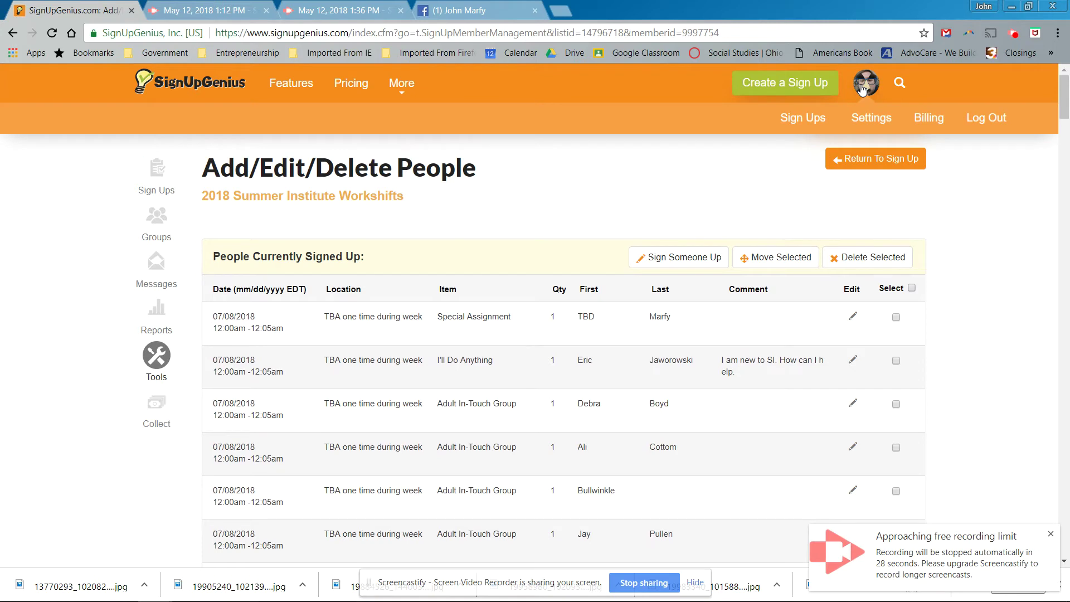
pyautogui.rightClick(812, 115)
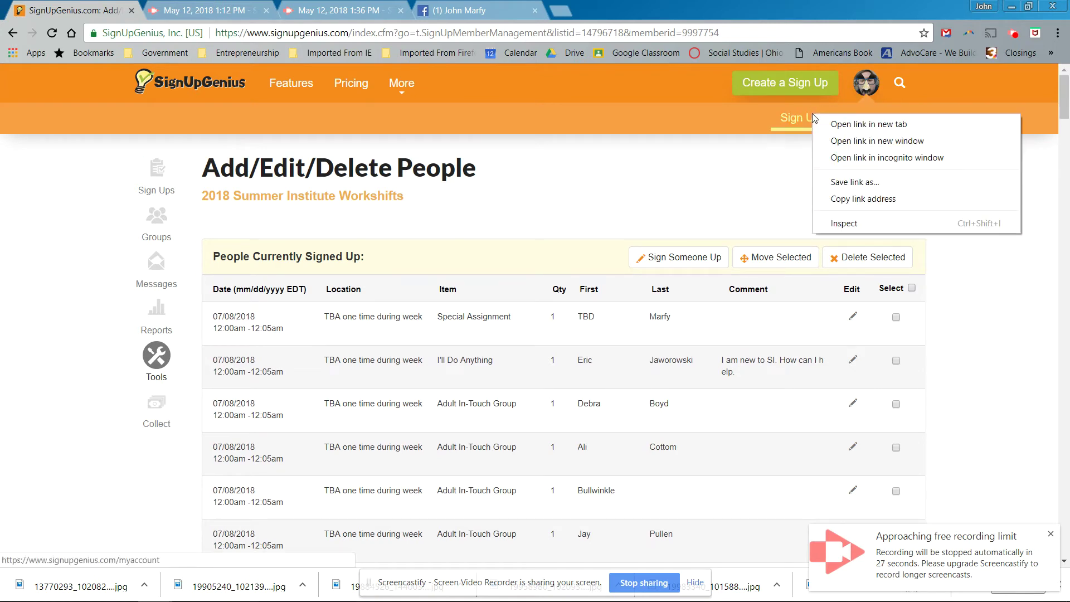
pyautogui.click(834, 141)
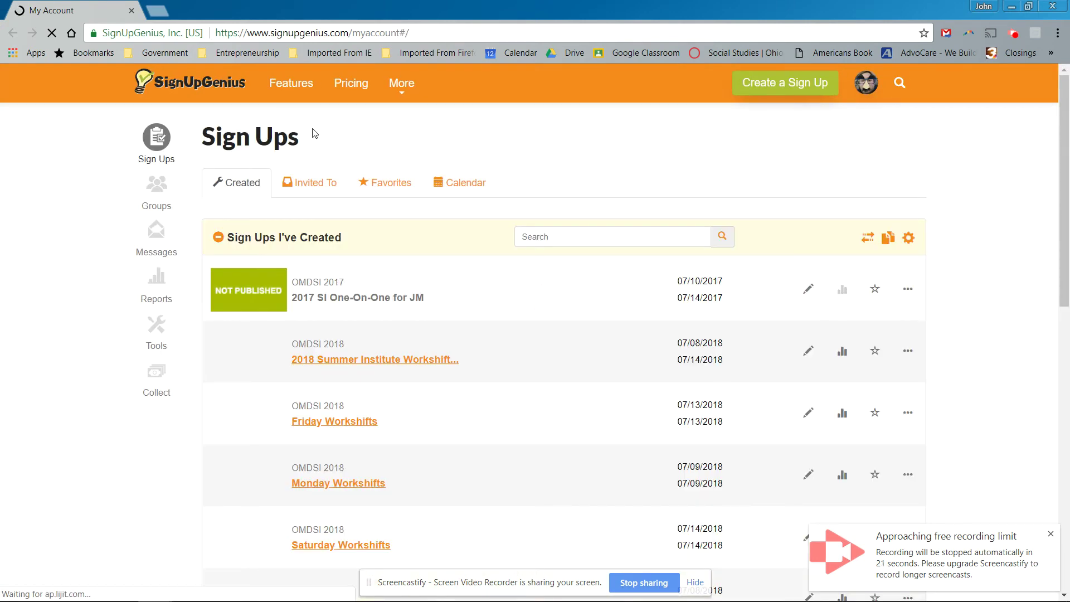
# Step: Un-maximize the new window and dock the Add/Edit/Delete People window on the left half
pyautogui.moveTo(209, 10); pyautogui.dragTo(1067, 35)
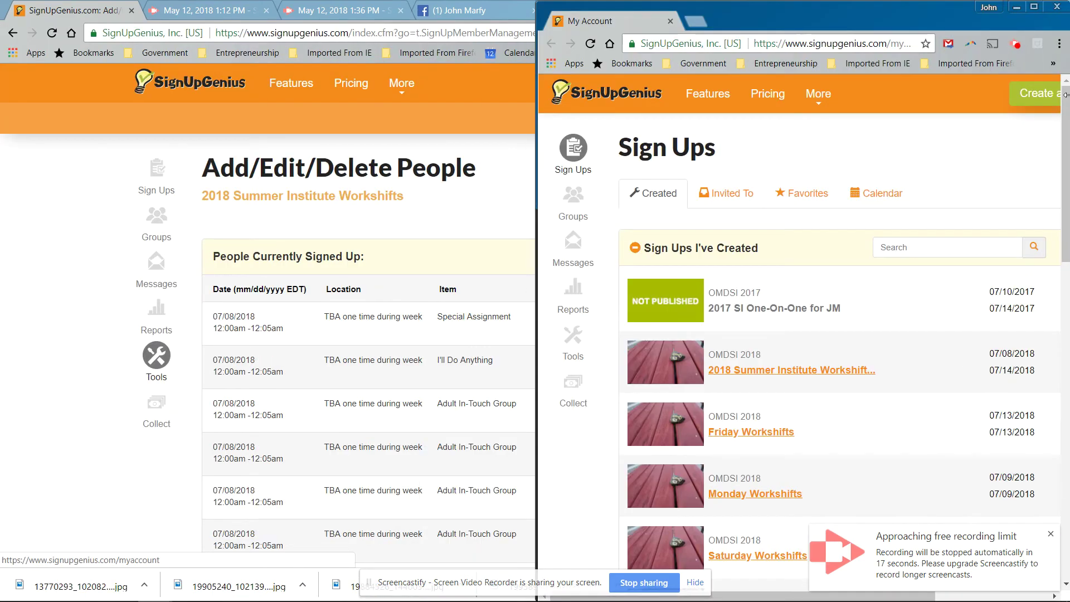
pyautogui.click(174, 226)
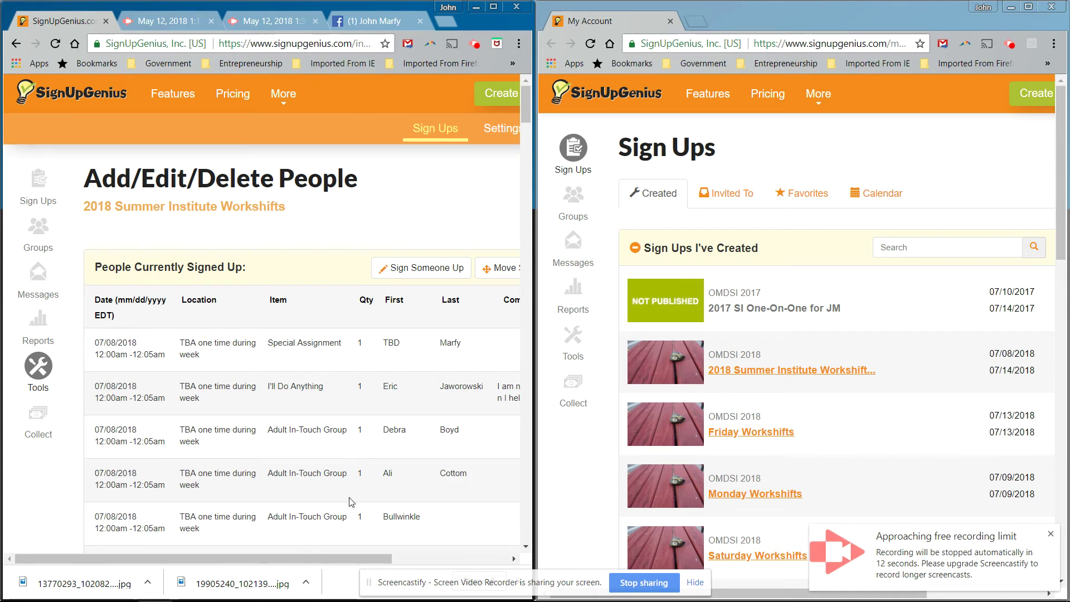
pyautogui.moveTo(345, 559); pyautogui.dragTo(402, 544)
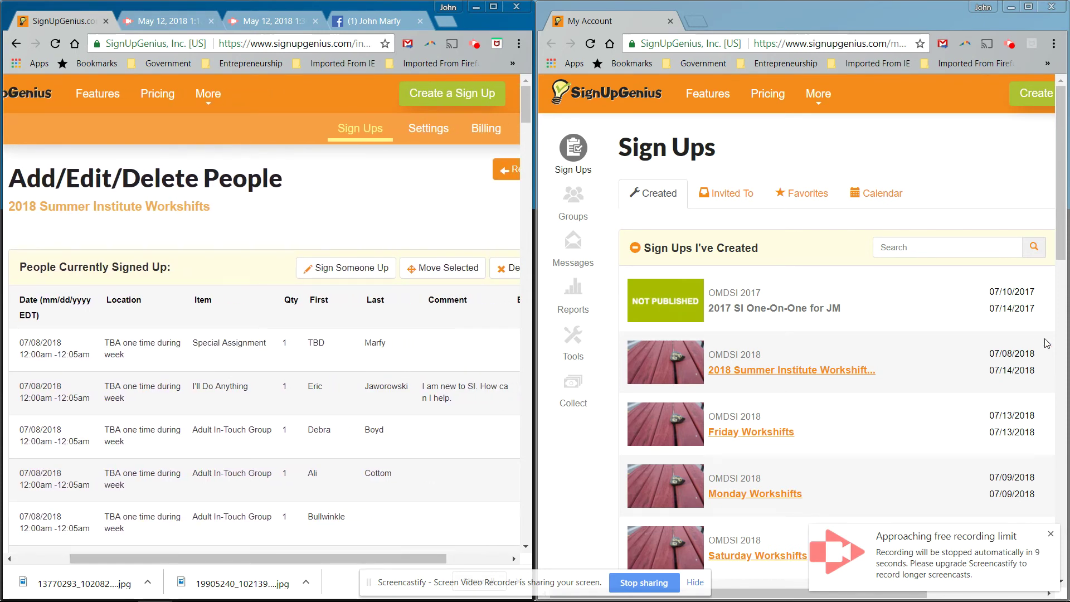